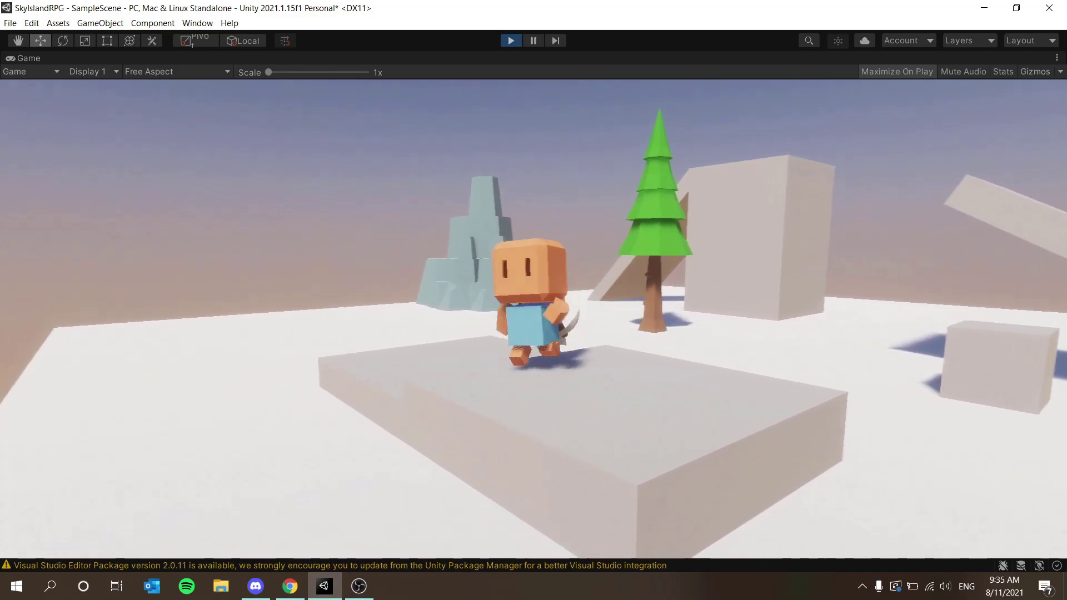
Walk the character forward across the platforms, past the tree and rock, toward the ramp
{"action": "key", "text": "w"}
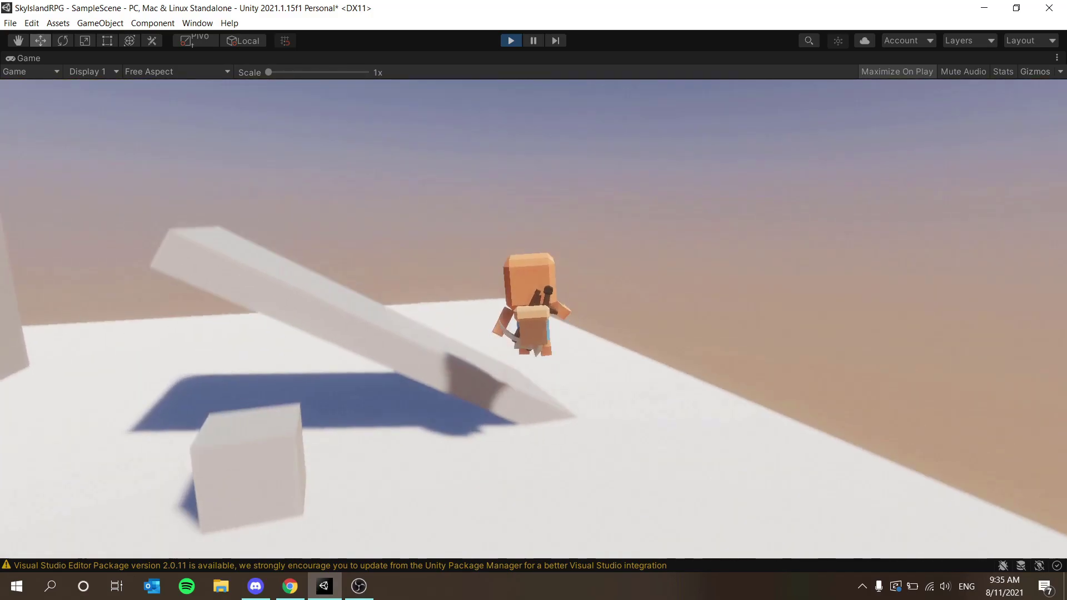
{"action": "key", "text": "w"}
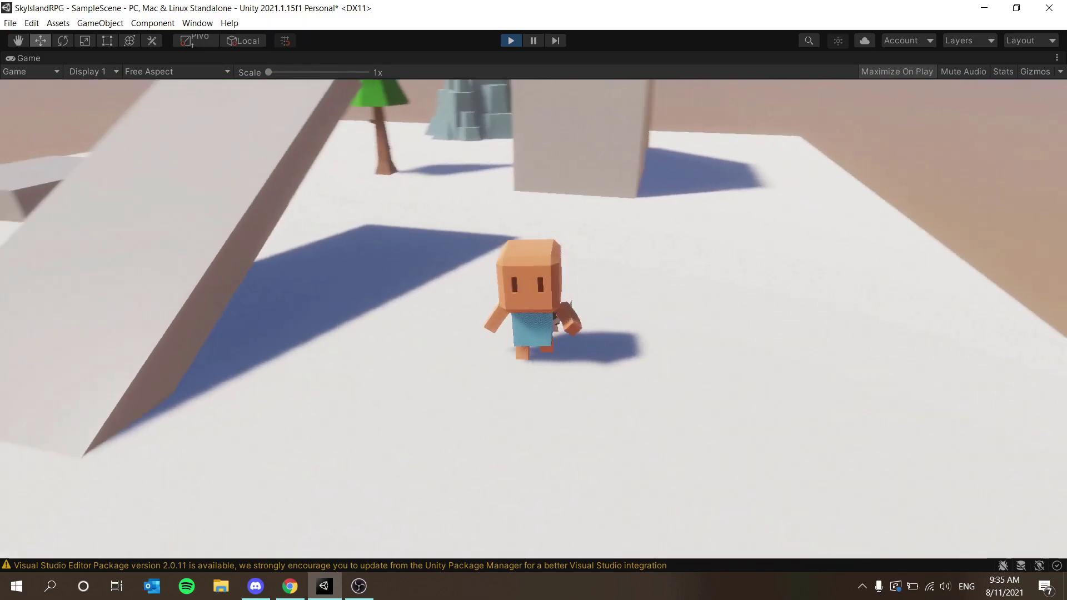
{"action": "key", "text": "w"}
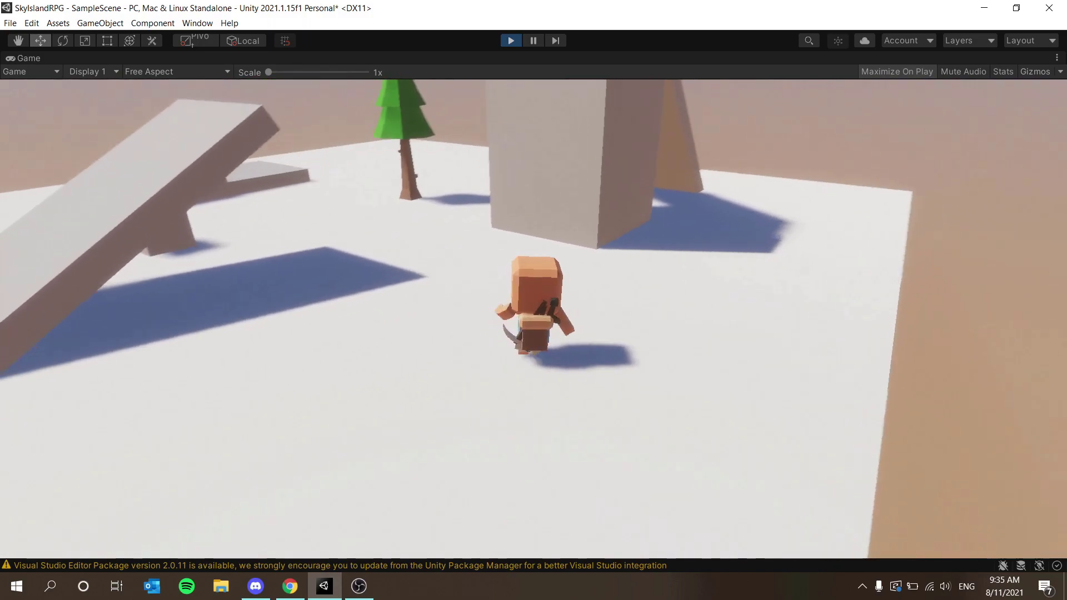
{"action": "key", "text": "w"}
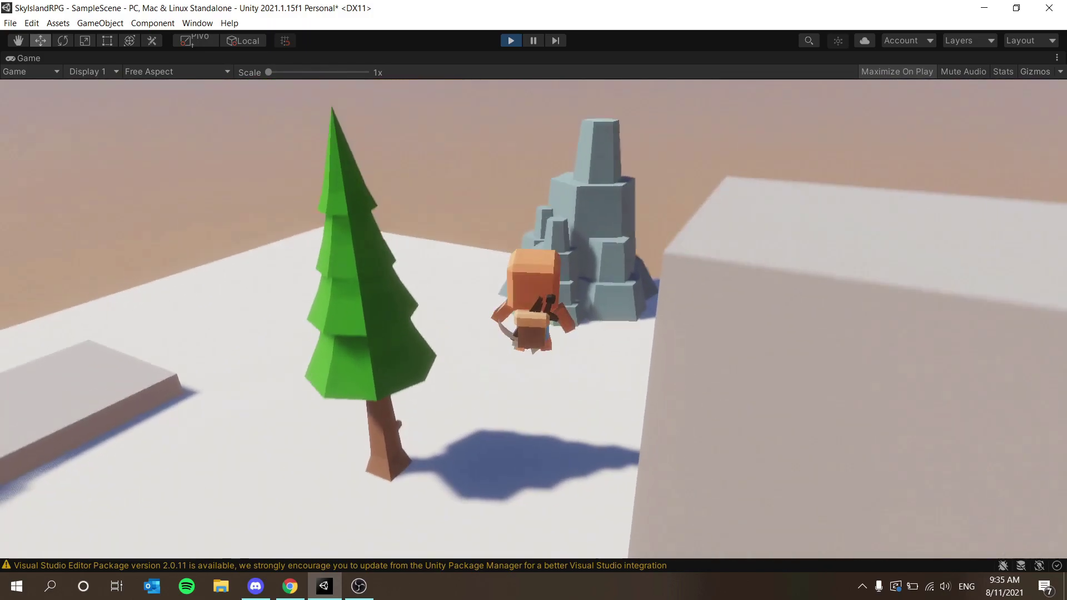
{"action": "key", "text": "w"}
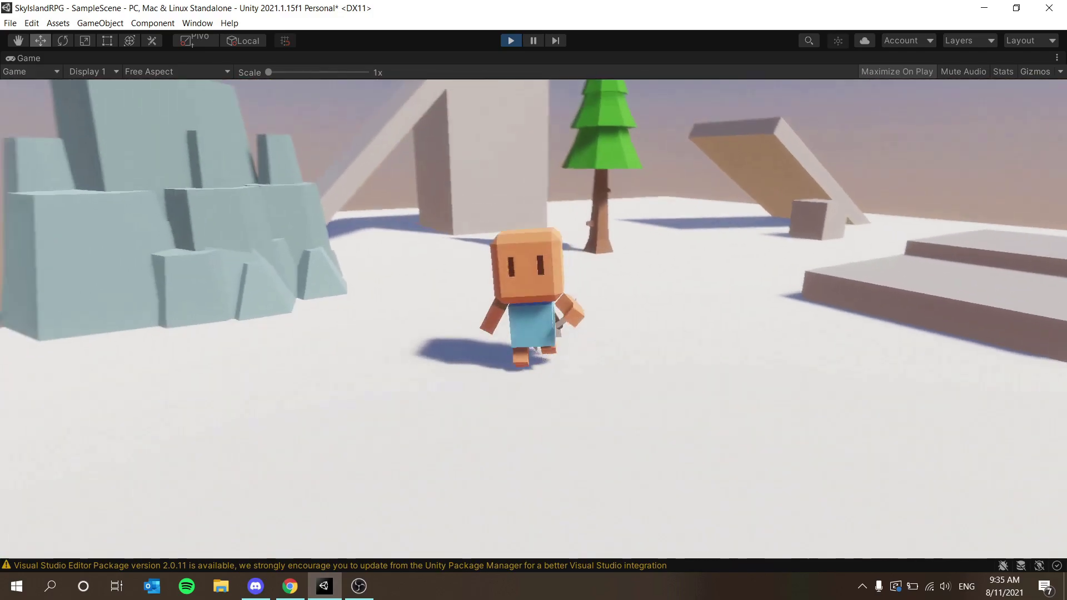
{"action": "key", "text": "w"}
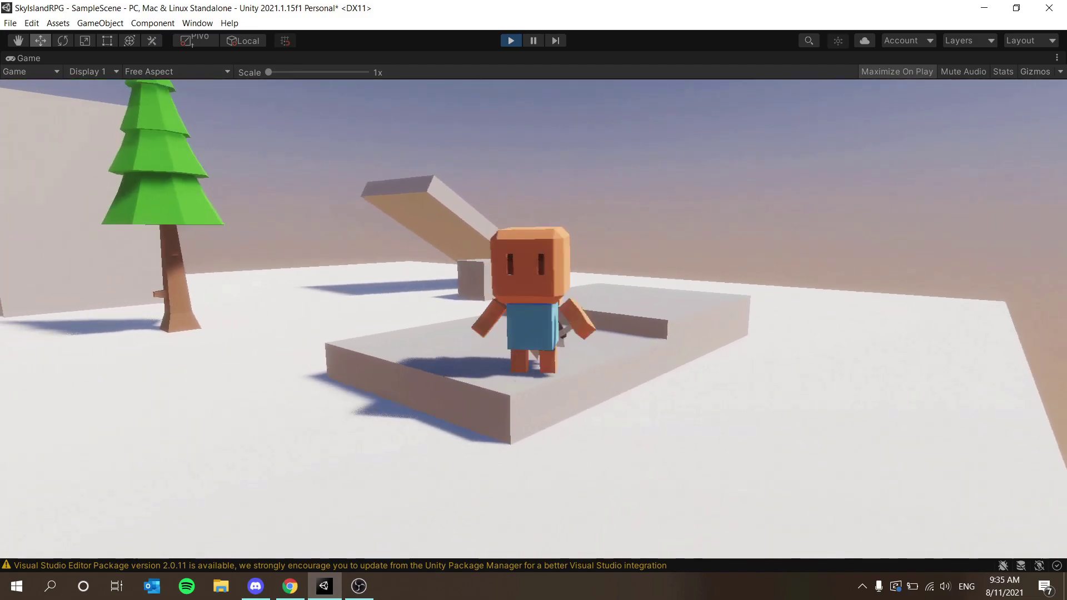
{"action": "key", "text": "w"}
{"action": "key", "text": "w"}
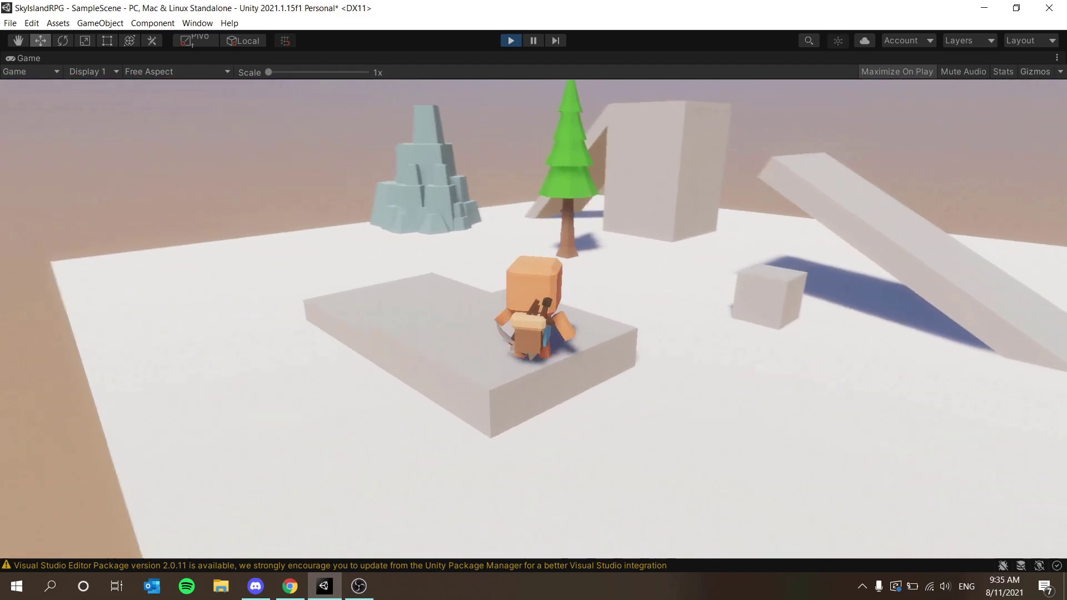
Turn the character back and forth, walk it right across the platforms, then delete New Material
{"action": "key", "text": "s"}
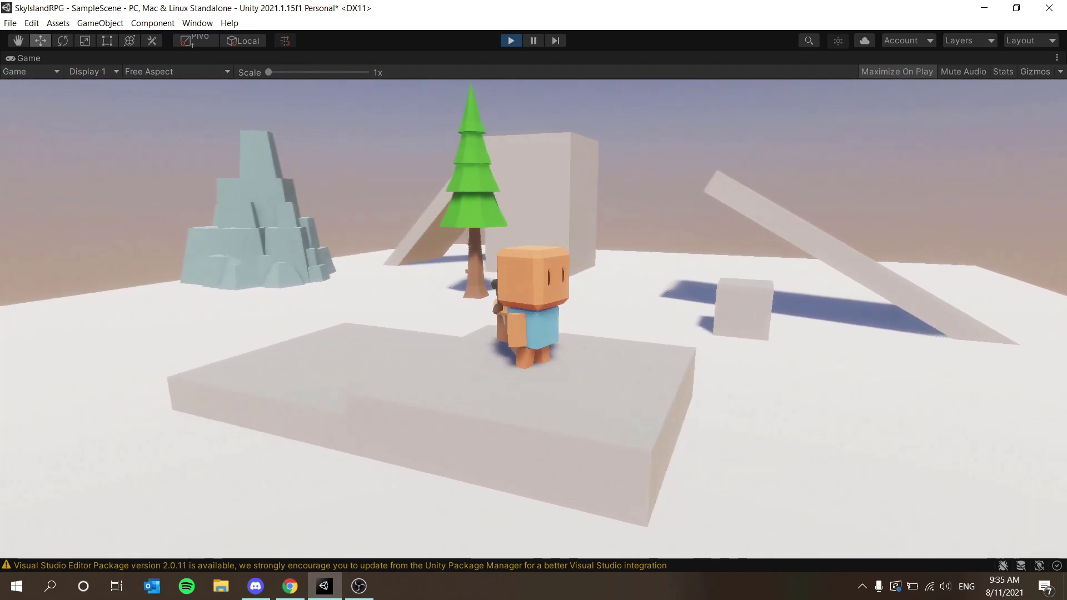
{"action": "key", "text": "w"}
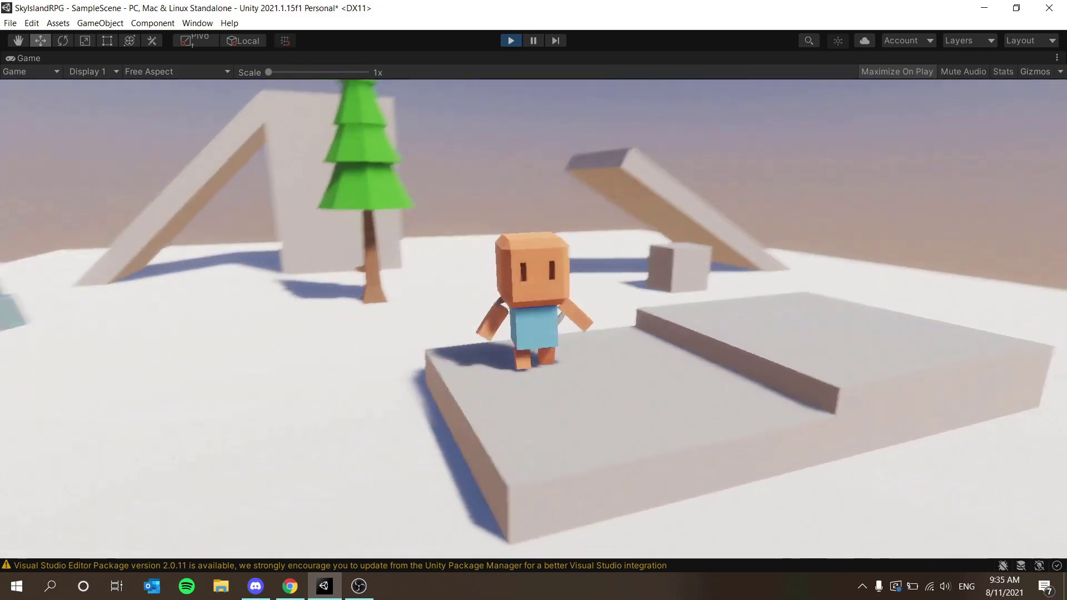
{"action": "key", "text": "s"}
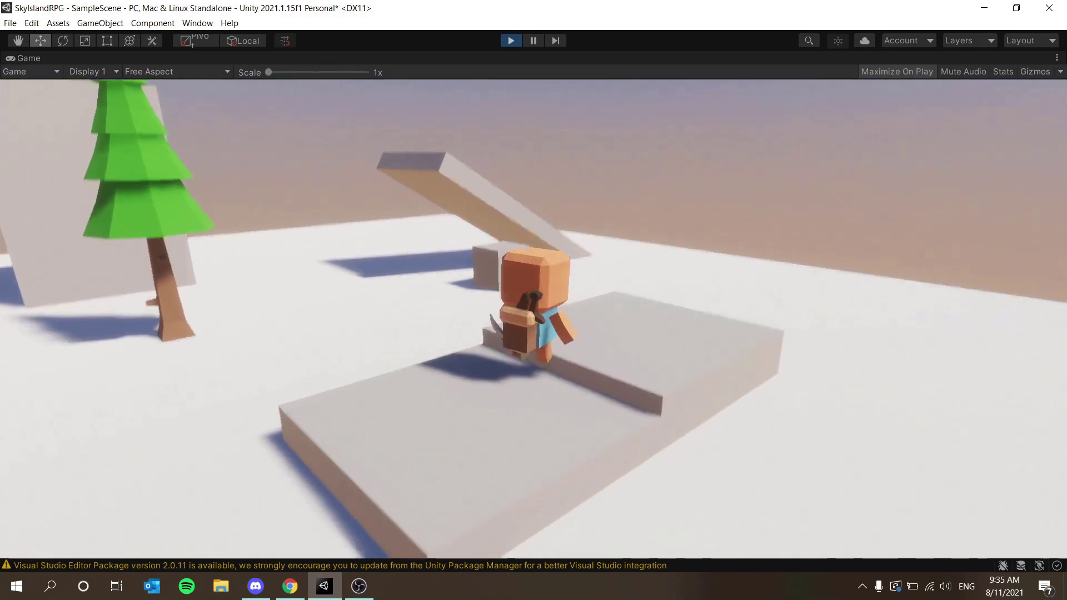
{"action": "key", "text": "w"}
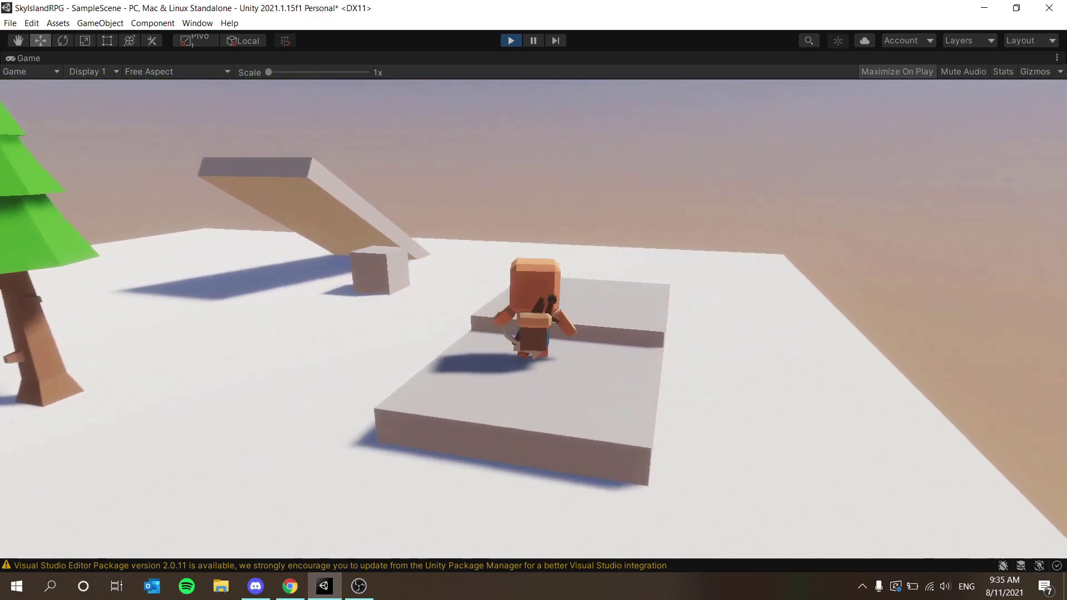
{"action": "key", "text": "s"}
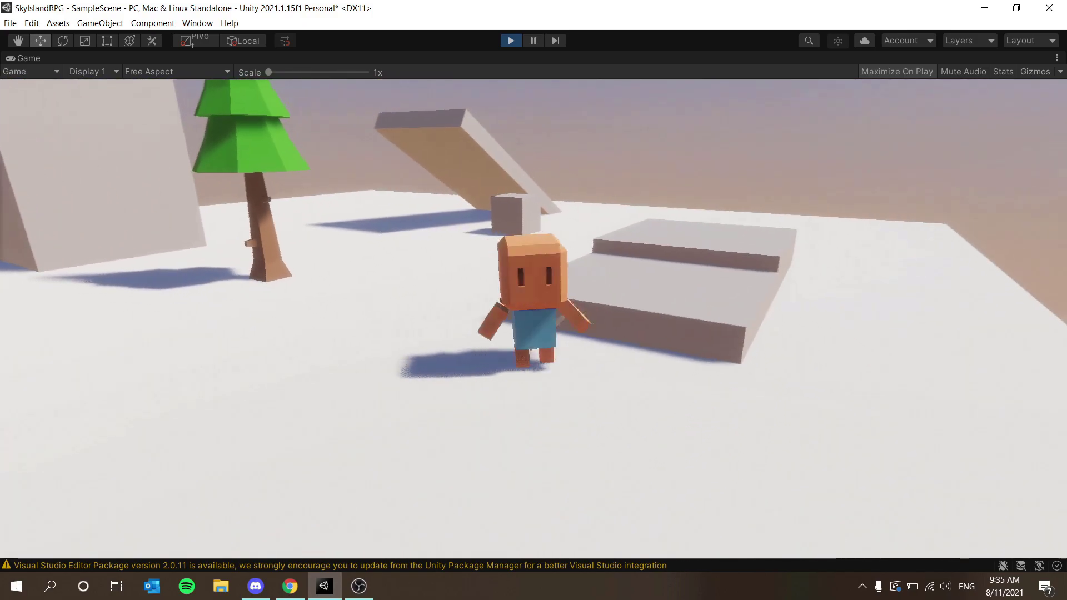
{"action": "key", "text": "w"}
{"action": "key", "text": "s"}
{"action": "key", "text": "d"}
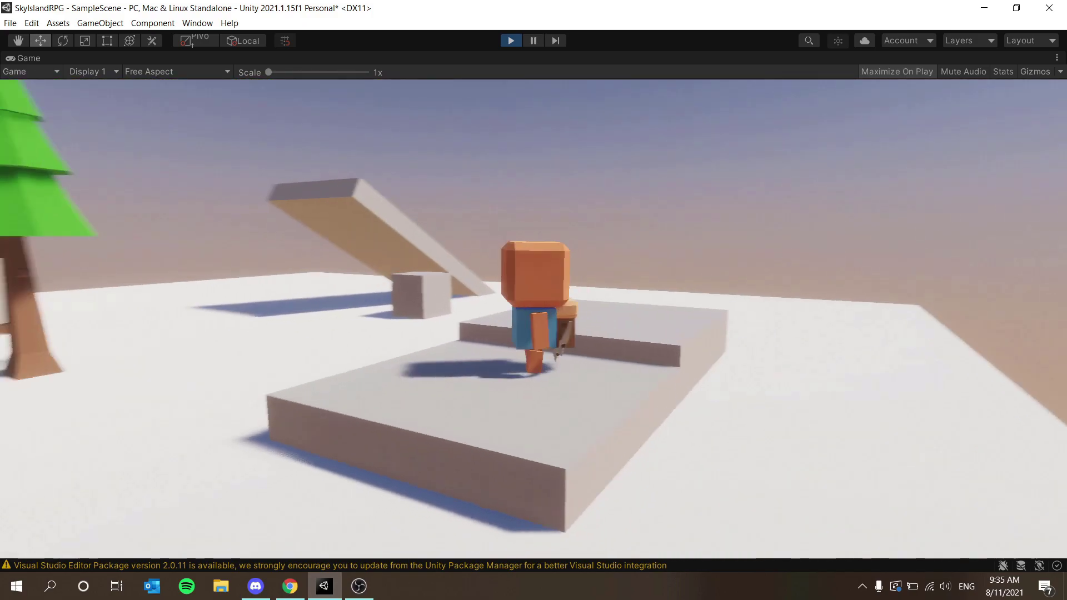
{"action": "key", "text": "s"}
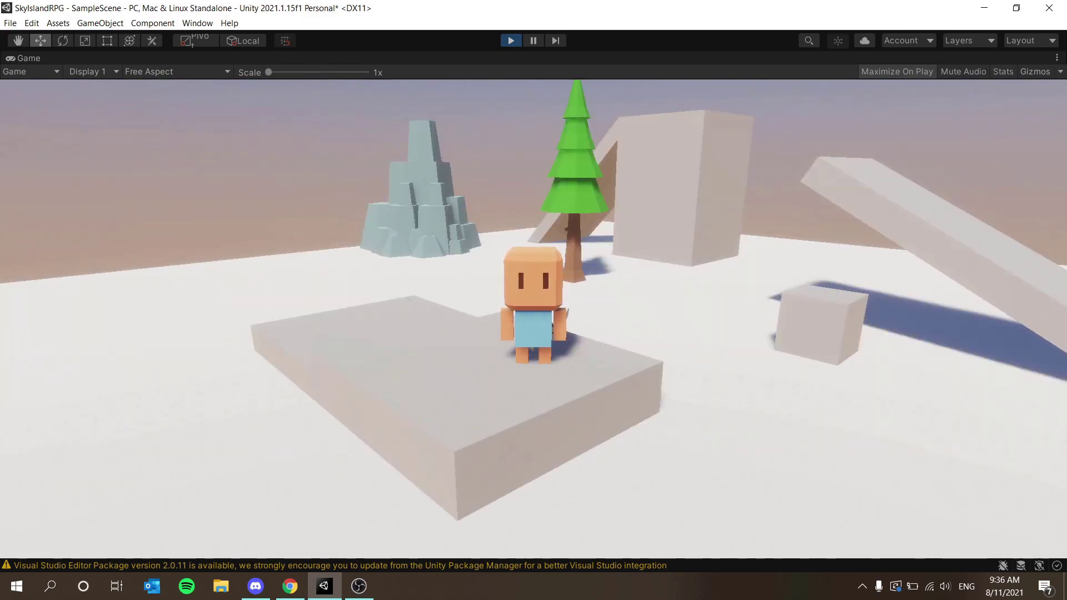
{"action": "key", "text": "w"}
{"action": "key", "text": "s"}
{"action": "key", "text": "w"}
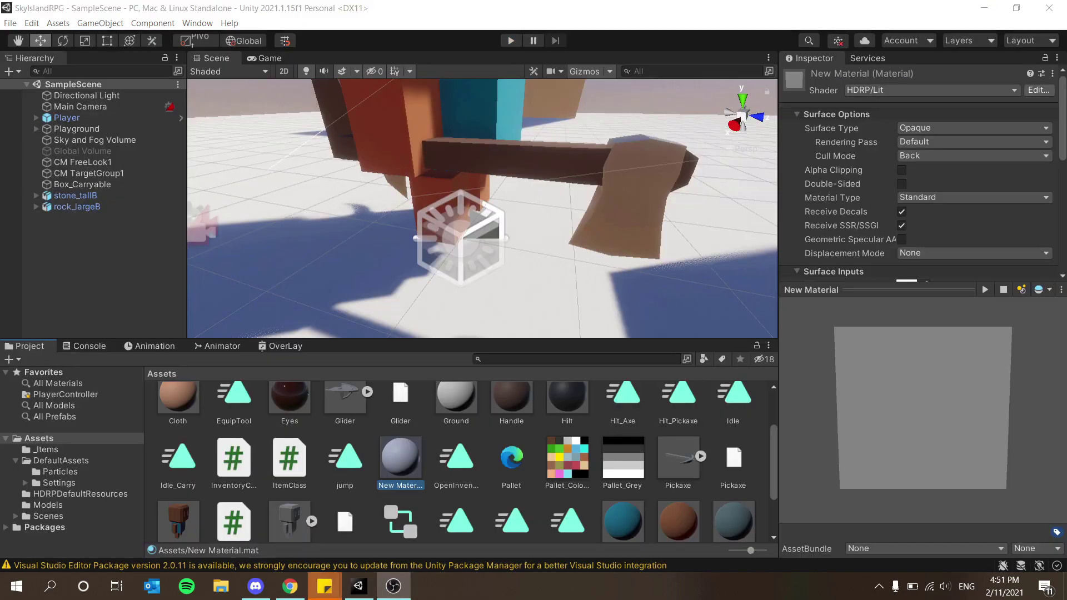
{"action": "key", "text": "Delete"}
Create an HDRP Lit Shader Graph asset named CustomShader in Assets
{"action": "scroll", "coordinate": [416, 444], "scroll_direction": "down", "scroll_amount": 2}
{"action": "right_click", "coordinate": [435, 500]}
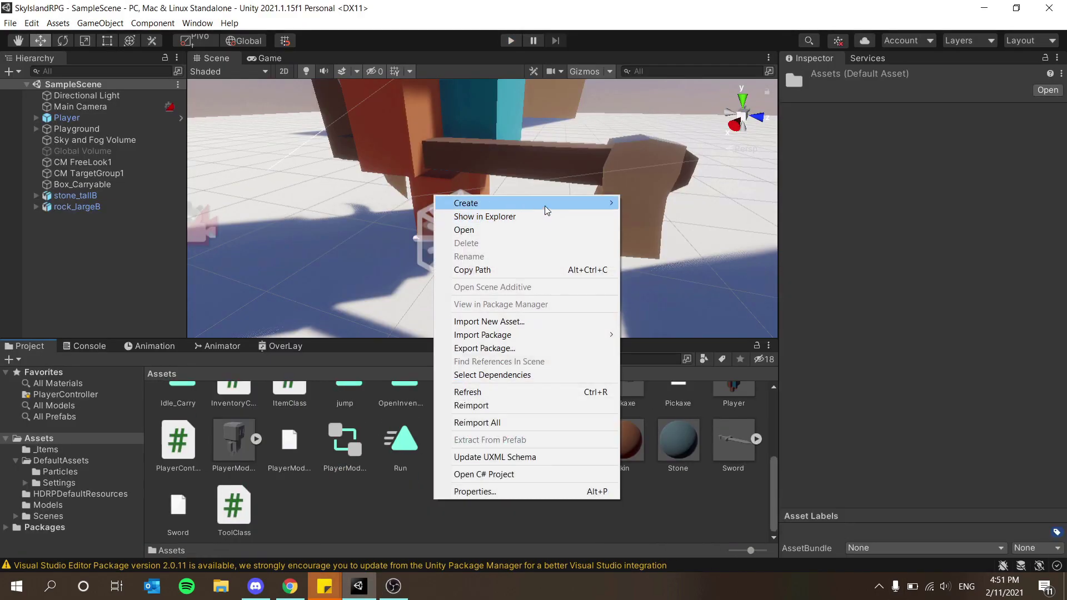
{"action": "mouse_move", "coordinate": [527, 204]}
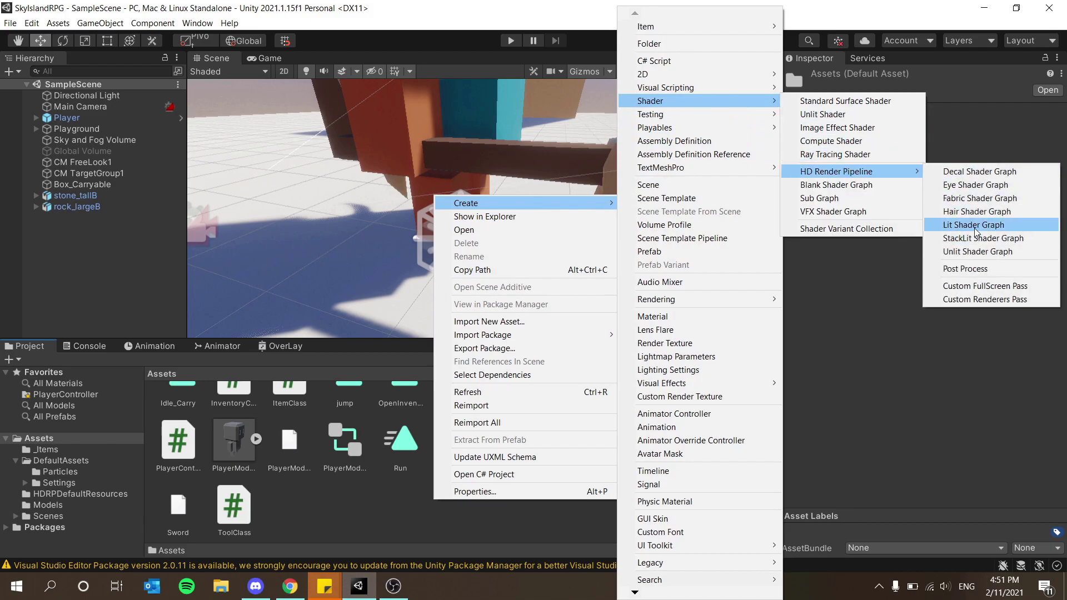
{"action": "left_click", "coordinate": [973, 225]}
{"action": "type", "text": "CustomShader"}
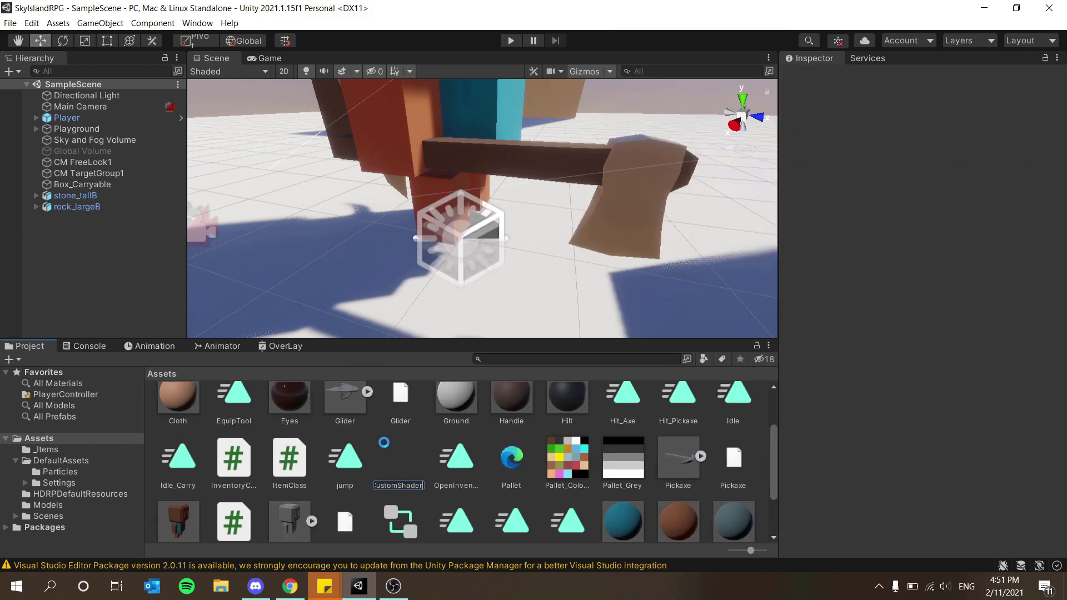
{"action": "key", "text": "Return"}
In the CustomShader graph, add Texture2D properties named SpecMap and MetallicMap
{"action": "double_click", "coordinate": [232, 456]}
{"action": "left_click", "coordinate": [132, 297]}
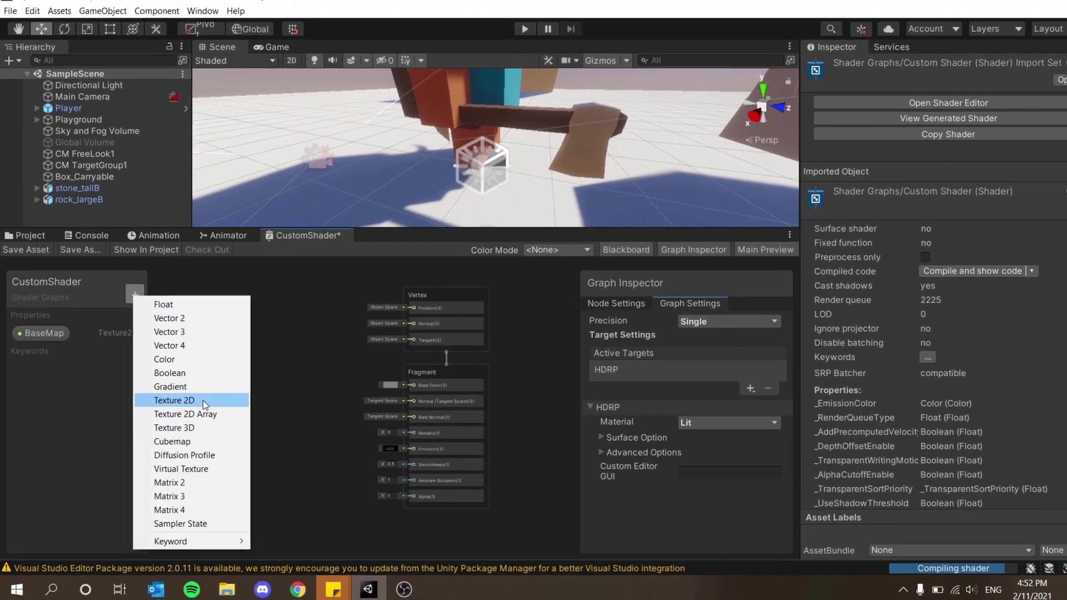
{"action": "left_click", "coordinate": [203, 400]}
{"action": "type", "text": "SpecMap"}
{"action": "key", "text": "Return"}
{"action": "left_click", "coordinate": [135, 295]}
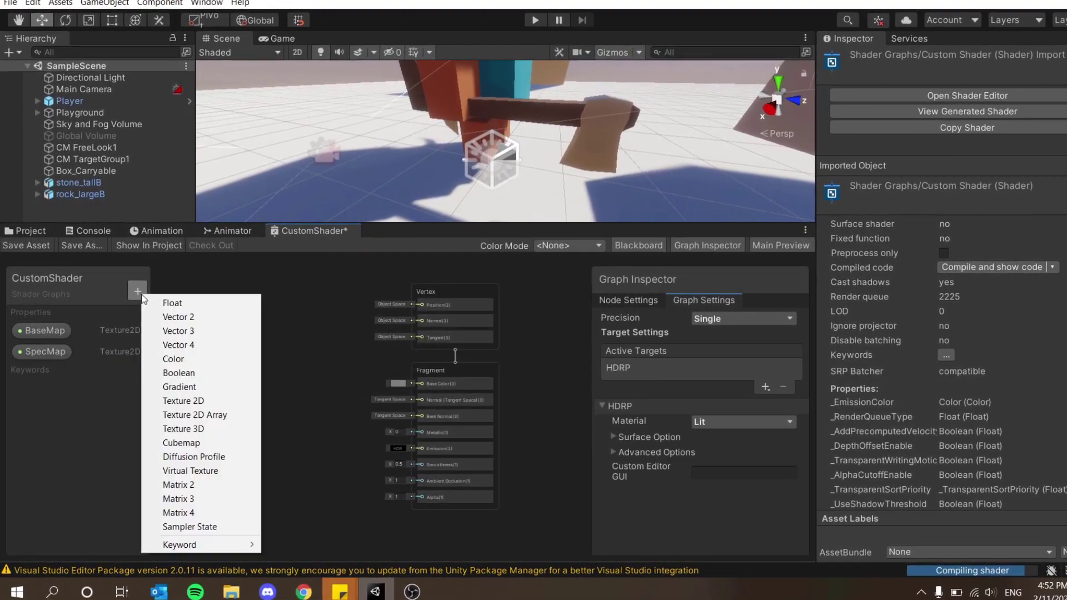
{"action": "left_click", "coordinate": [226, 400]}
{"action": "type", "text": "MetallicMap"}
{"action": "key", "text": "Return"}
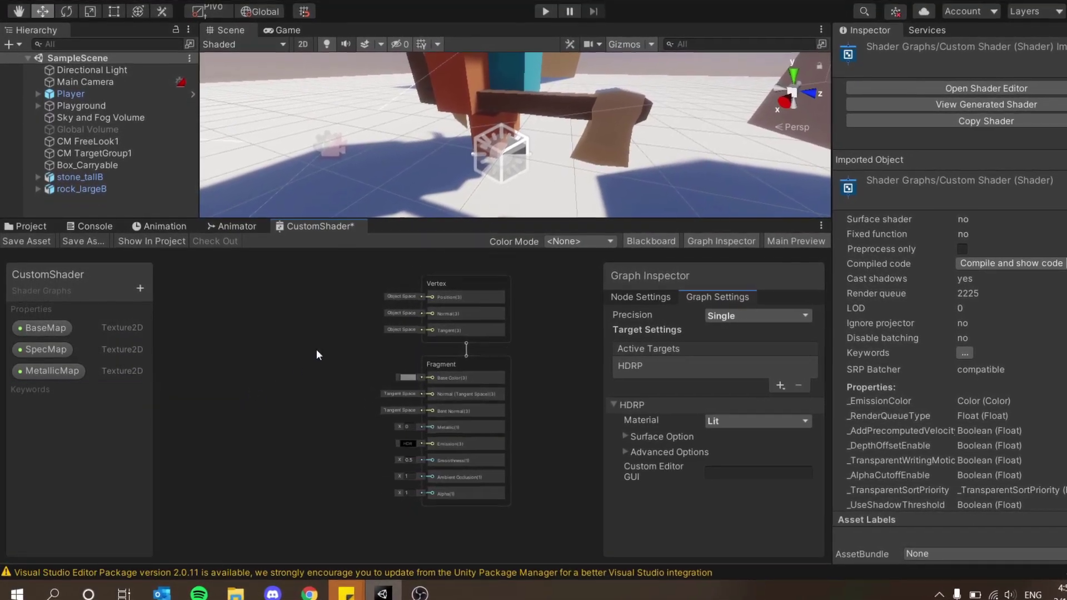
Sample BaseMap with a Sample Texture 2D node and wire its RGBA into Base Color
{"action": "left_click_drag", "start_coordinate": [45, 328], "coordinate": [231, 347]}
{"action": "key", "text": "space"}
{"action": "type", "text": "sampl"}
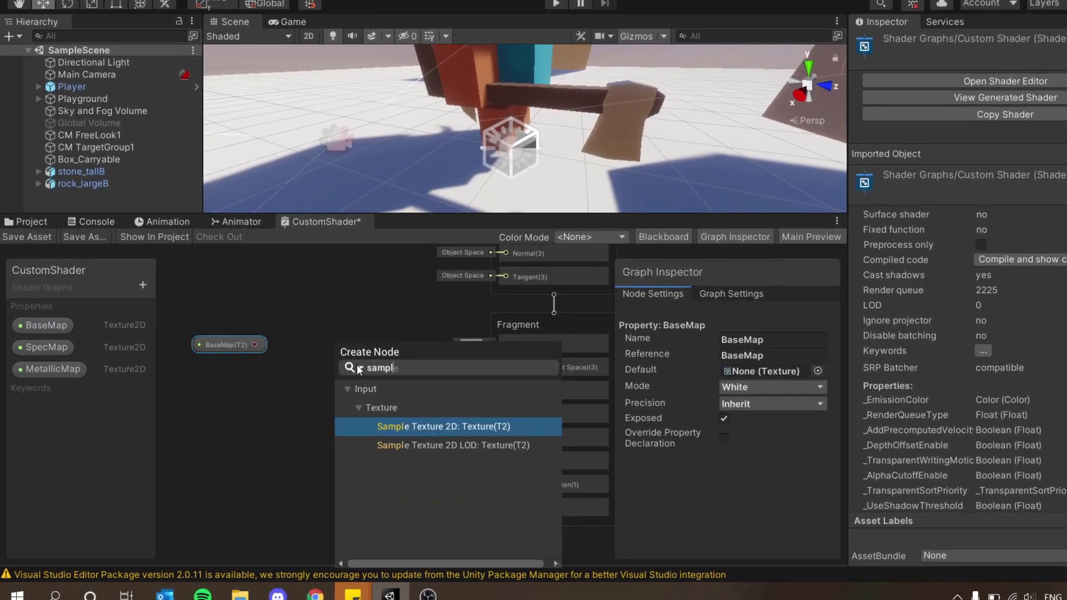
{"action": "key", "text": "Return"}
{"action": "left_click_drag", "start_coordinate": [347, 308], "coordinate": [474, 355]}
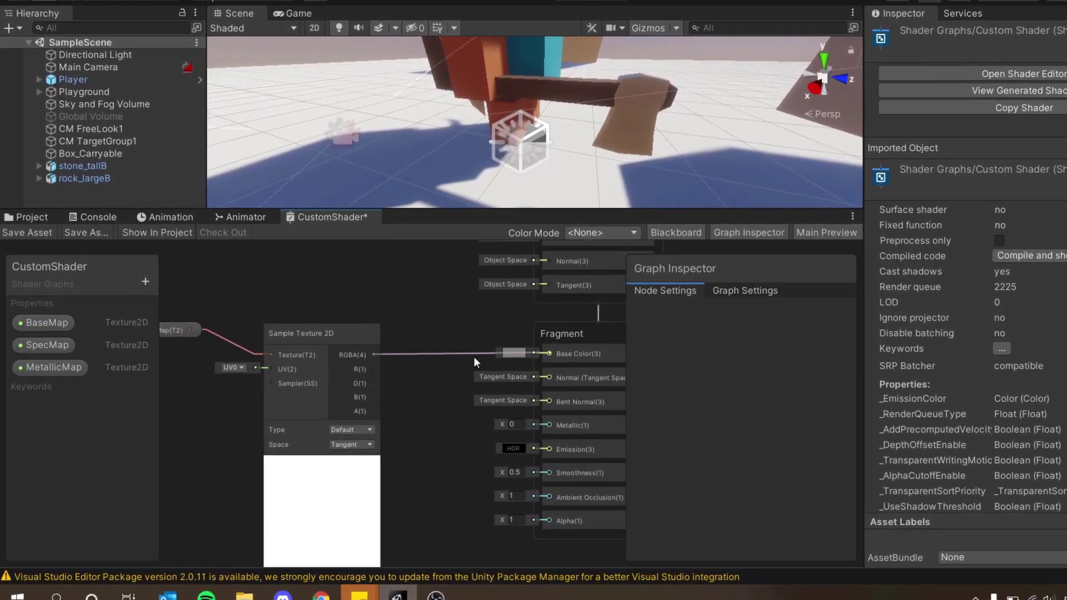
Add a Sample Texture 2D for SpecMap and wire its R output into Smoothness
{"action": "left_click_drag", "start_coordinate": [47, 344], "coordinate": [332, 422]}
{"action": "key", "text": "Return"}
{"action": "middle_click_drag", "start_coordinate": [332, 422], "coordinate": [529, 438]}
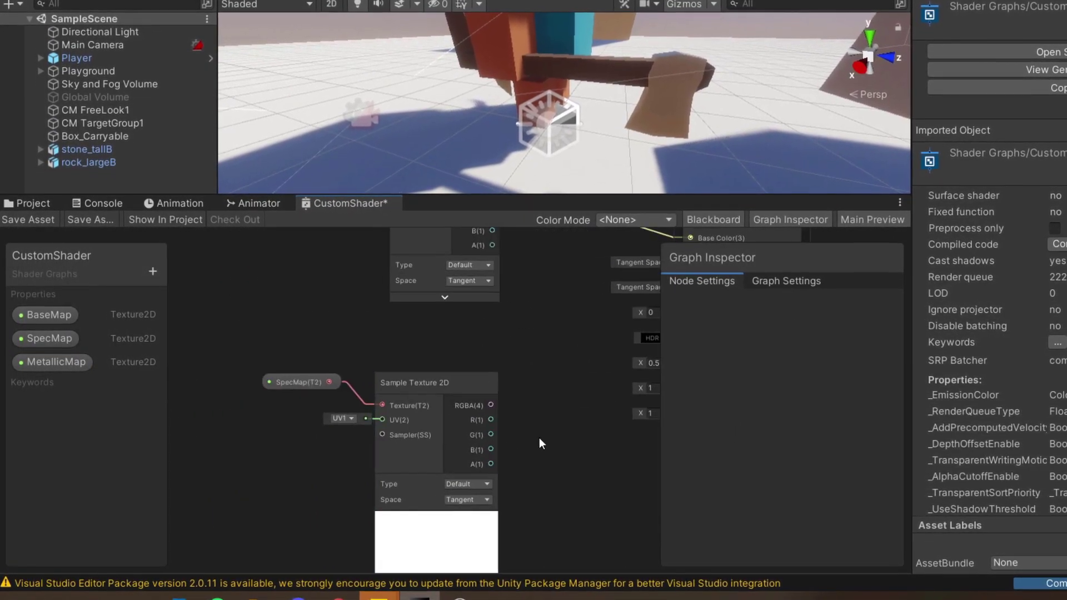
{"action": "left_click_drag", "start_coordinate": [539, 443], "coordinate": [494, 392]}
{"action": "left_click_drag", "start_coordinate": [389, 382], "coordinate": [217, 400]}
{"action": "left_click_drag", "start_coordinate": [299, 438], "coordinate": [598, 430]}
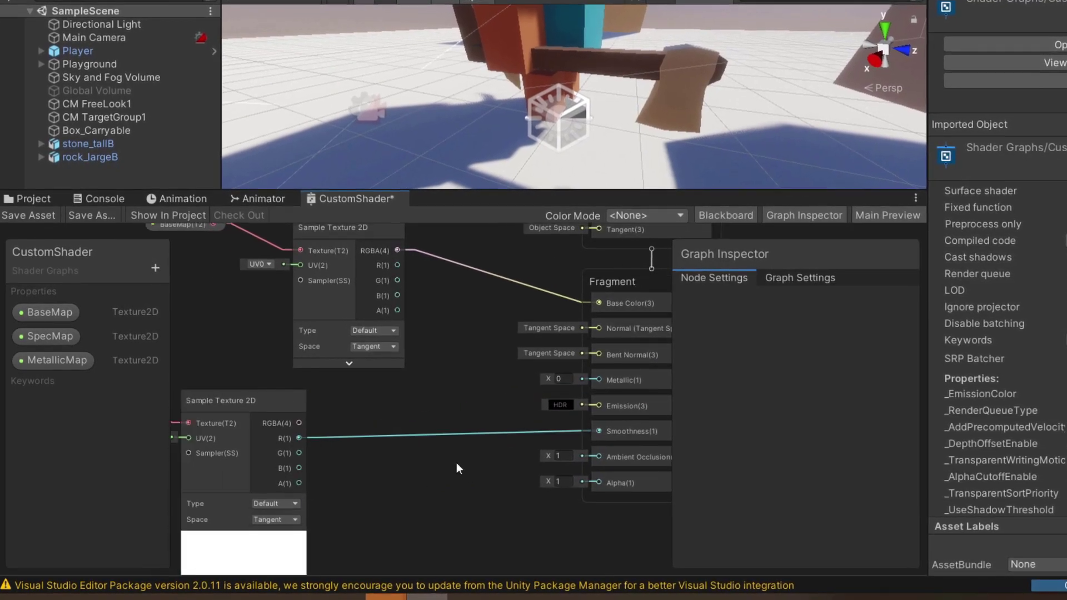
Sample MetallicMap on UV2 and wire its R output into Metallic
{"action": "left_click_drag", "start_coordinate": [52, 360], "coordinate": [478, 428]}
{"action": "left_click_drag", "start_coordinate": [477, 484], "coordinate": [523, 511]}
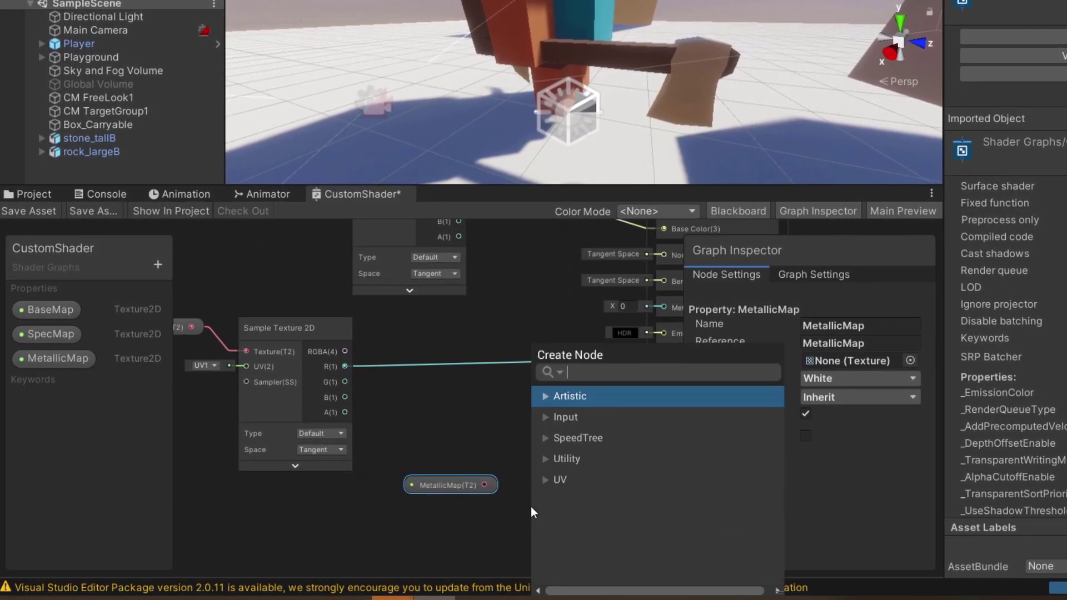
{"action": "left_click", "coordinate": [533, 506]}
{"action": "left_click", "coordinate": [489, 494]}
{"action": "left_click", "coordinate": [514, 517]}
{"action": "left_click_drag", "start_coordinate": [471, 445], "coordinate": [439, 445]}
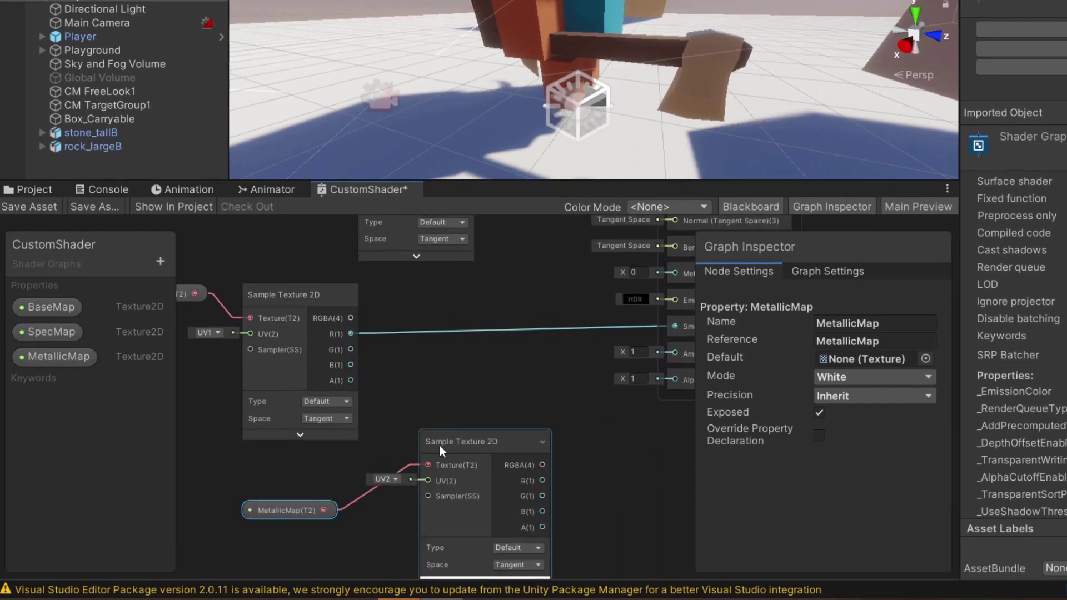
{"action": "scroll", "coordinate": [439, 446], "scroll_direction": "down", "scroll_amount": 2}
{"action": "left_click_drag", "start_coordinate": [364, 499], "coordinate": [486, 301]}
{"action": "scroll", "coordinate": [388, 454], "scroll_direction": "up", "scroll_amount": 2}
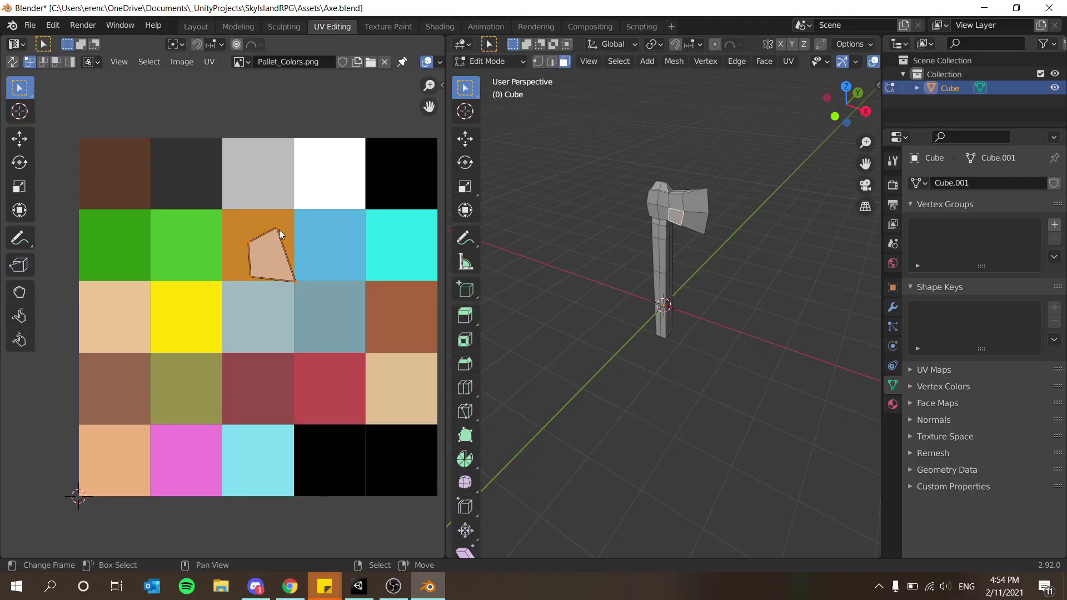
Select the axe head faces and scale and move their UVs into the light grey cell
{"action": "left_click", "coordinate": [276, 228], "text": "shift"}
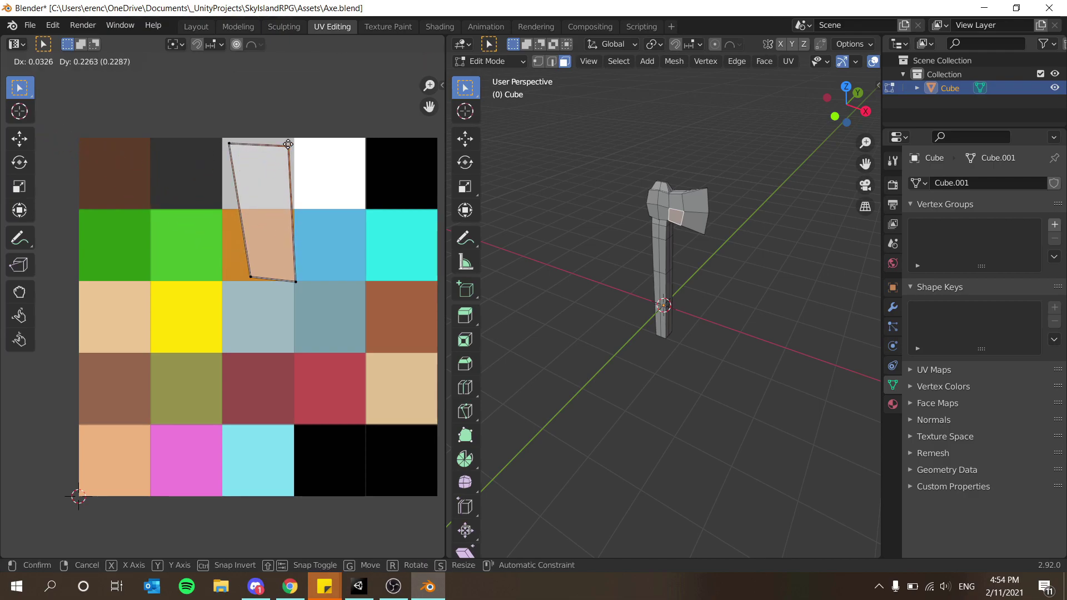
{"action": "scroll", "coordinate": [718, 174], "scroll_direction": "up", "scroll_amount": 3}
{"action": "left_click", "coordinate": [718, 174]}
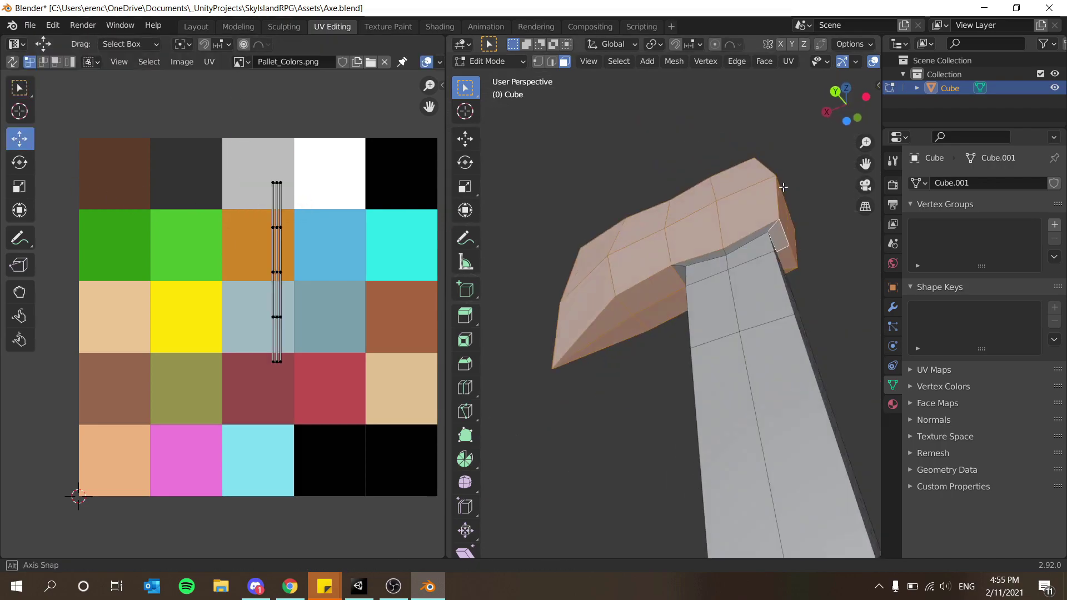
{"action": "middle_click_drag", "start_coordinate": [729, 251], "coordinate": [670, 298]}
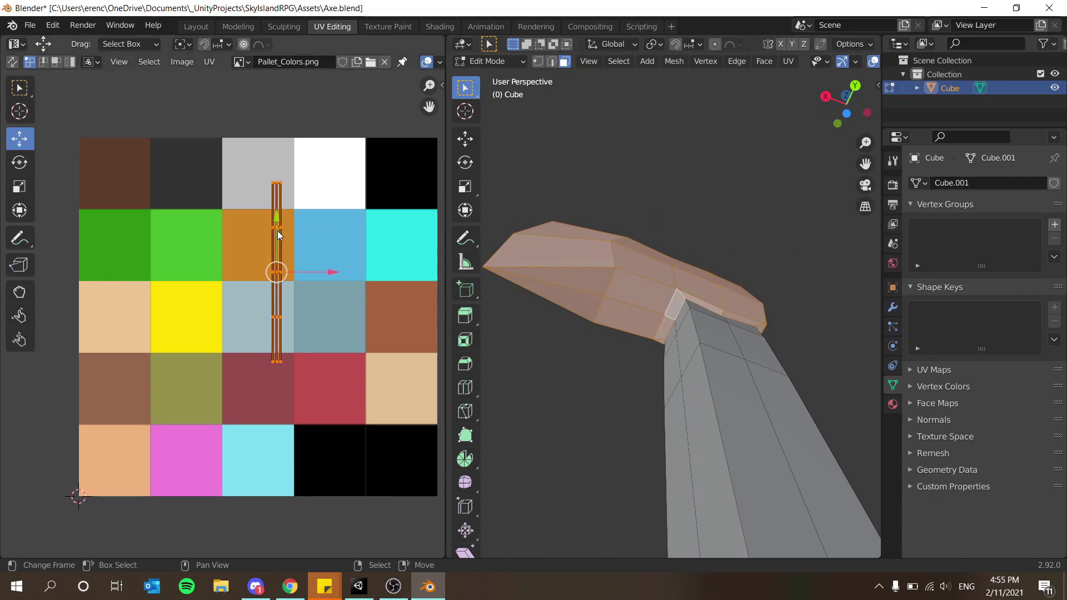
{"action": "left_click", "coordinate": [286, 190]}
{"action": "key", "text": "s"}
{"action": "key", "text": "x"}
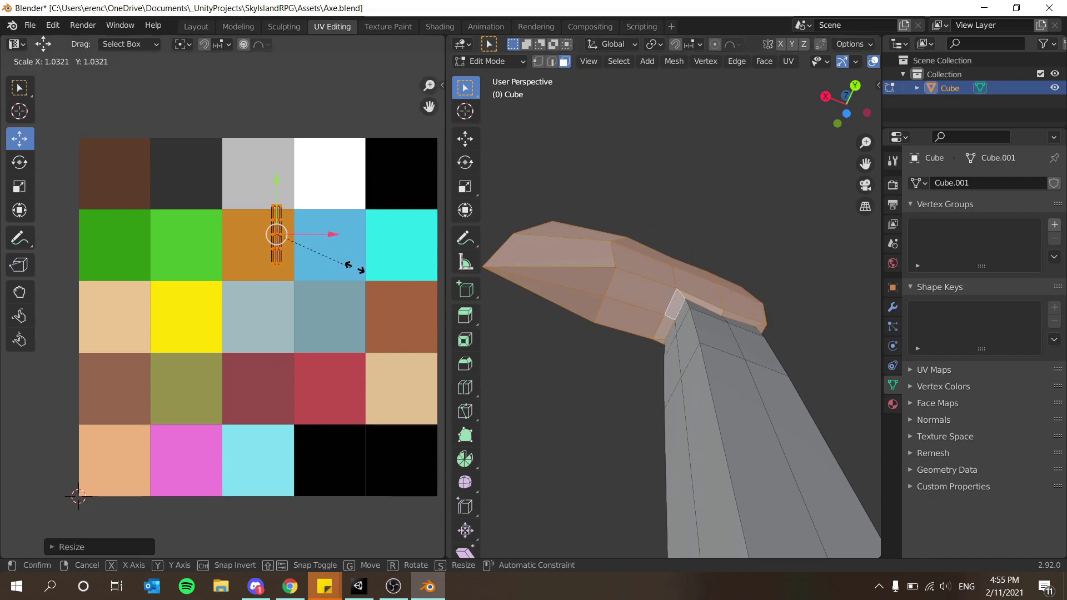
{"action": "left_click_drag", "start_coordinate": [276, 189], "coordinate": [277, 129]}
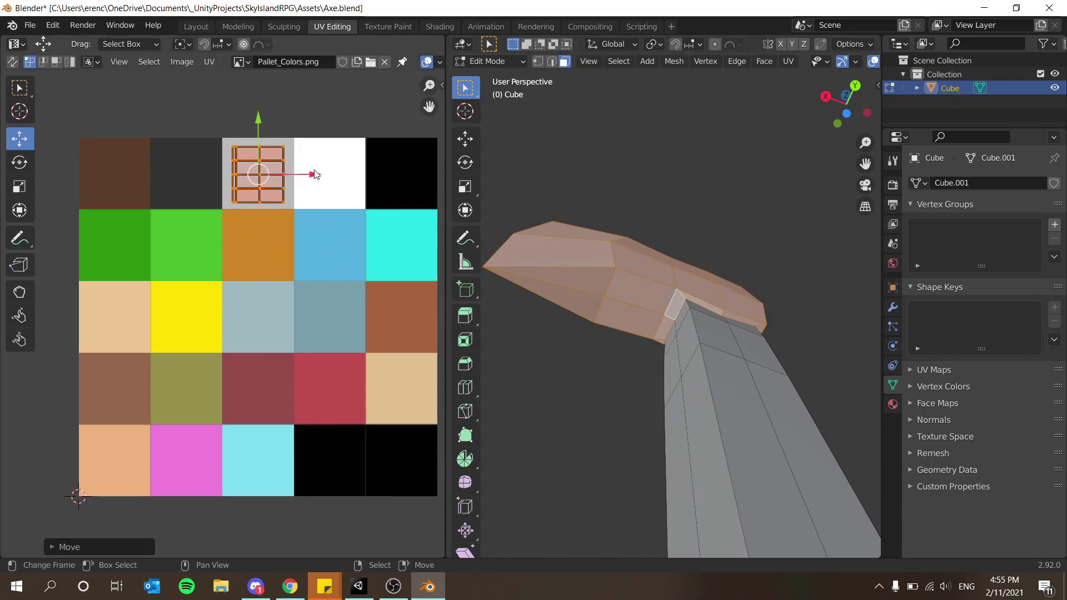
Invert to the handle, shrink and move its UVs onto the dark brown cell, and save Axe.blend
{"action": "middle_click_drag", "start_coordinate": [612, 289], "coordinate": [694, 251]}
{"action": "key", "text": "ctrl+i"}
{"action": "key", "text": "g"}
{"action": "left_click", "coordinate": [168, 264]}
{"action": "key", "text": "s"}
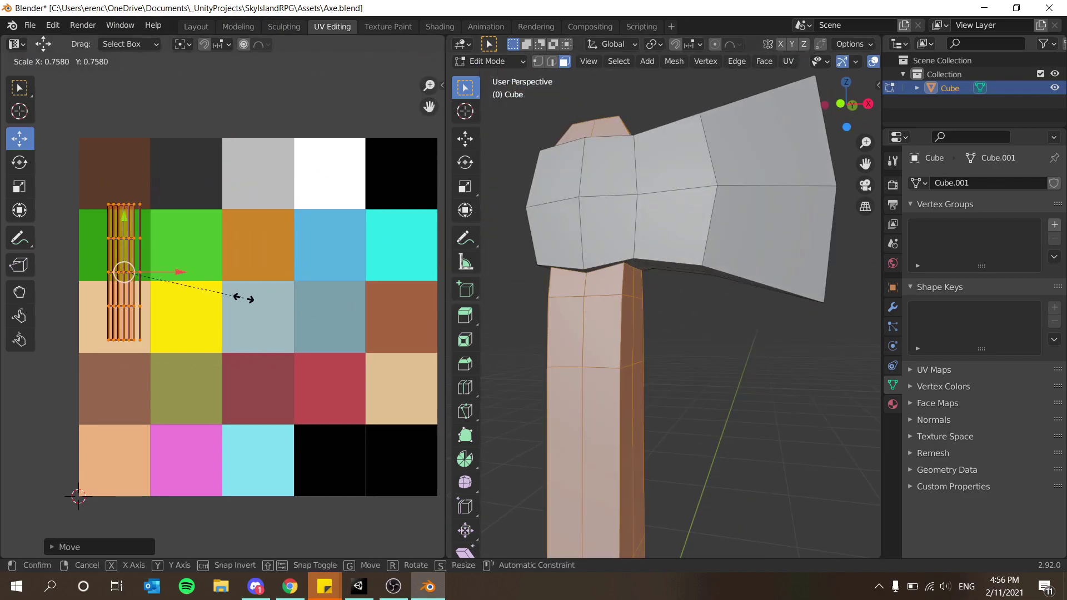
{"action": "left_click", "coordinate": [168, 288]}
{"action": "key", "text": "g"}
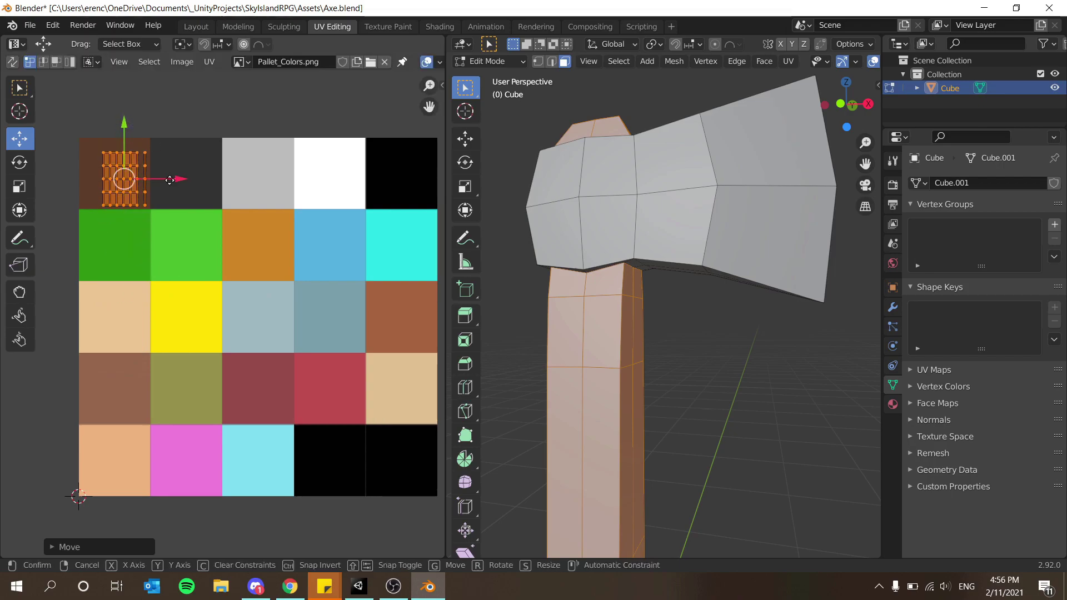
{"action": "key", "text": "Tab"}
{"action": "key", "text": "ctrl+s"}
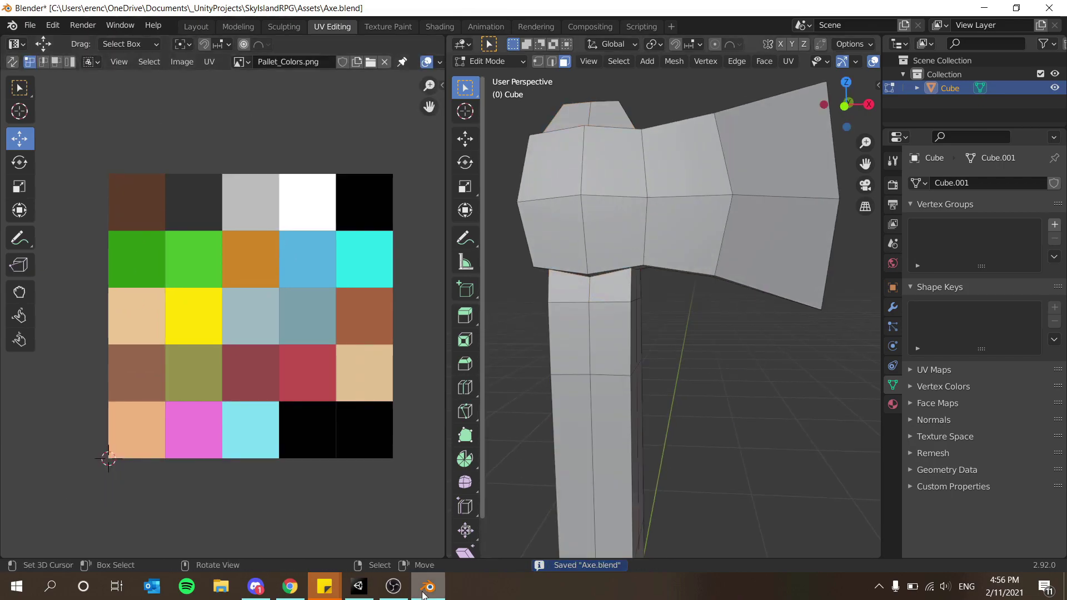
{"action": "key", "text": "alt+Tab"}
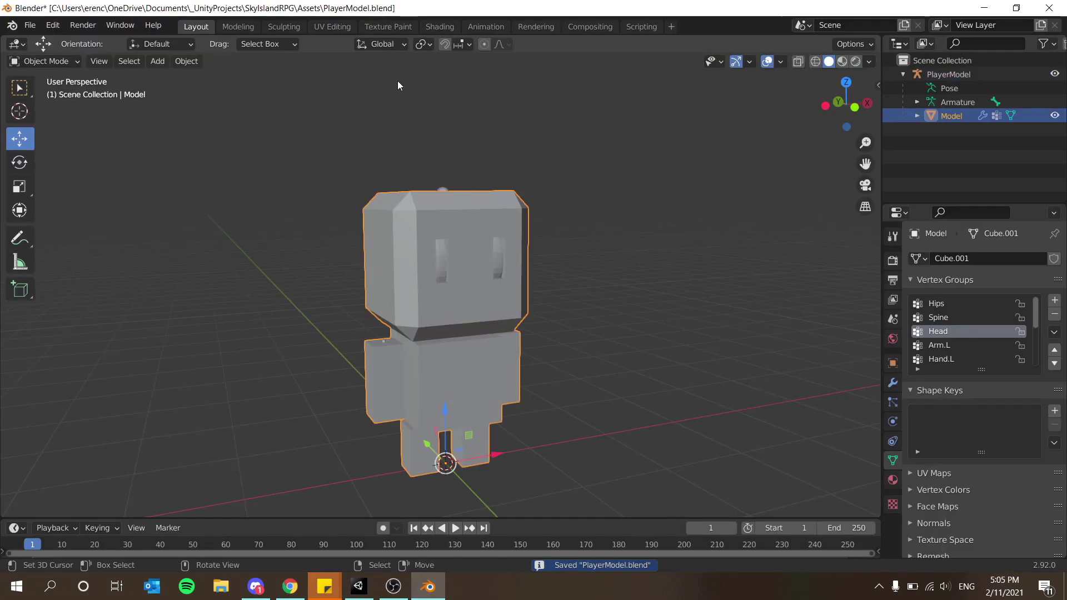
Load Pallet_Colors.png in the UV editor and view the model in front orthographic wireframe
{"action": "left_click", "coordinate": [332, 26]}
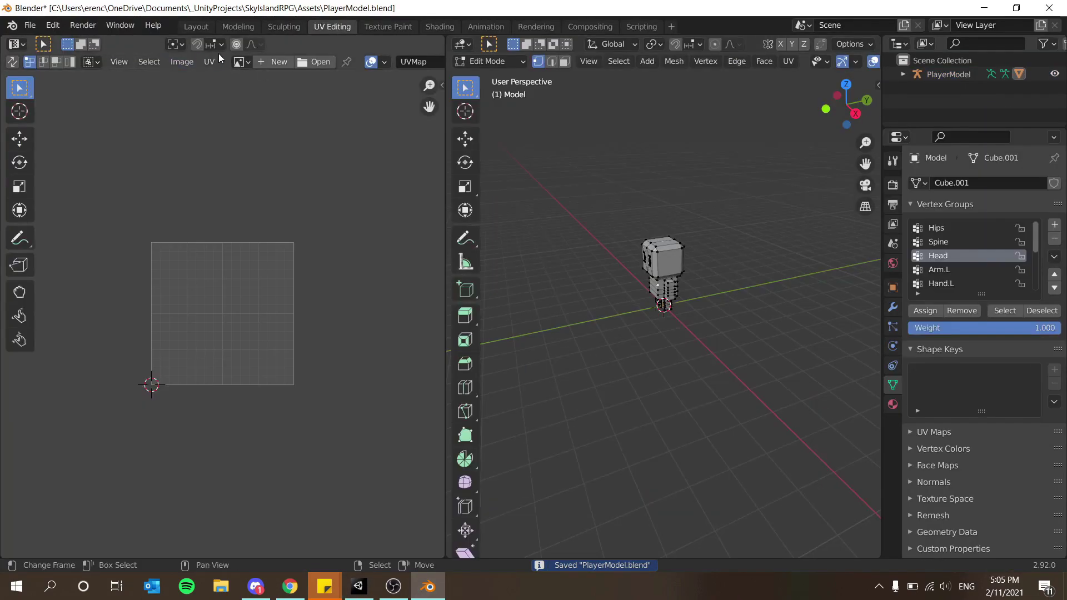
{"action": "left_click", "coordinate": [313, 63]}
{"action": "double_click", "coordinate": [389, 220]}
{"action": "scroll", "coordinate": [664, 372], "scroll_direction": "up", "scroll_amount": 6}
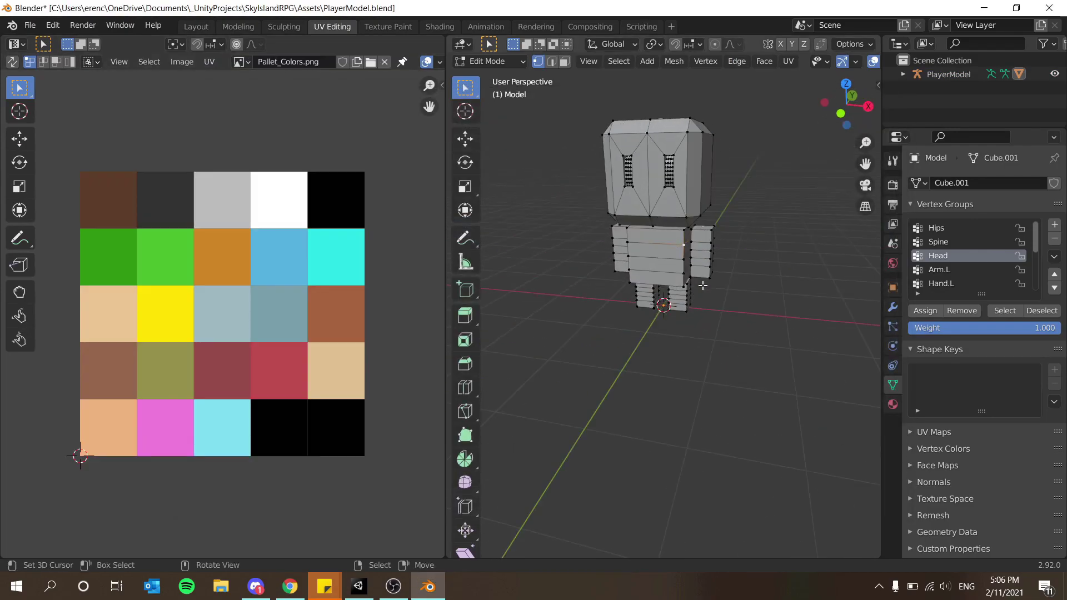
{"action": "key", "text": "z"}
{"action": "left_click", "coordinate": [607, 290]}
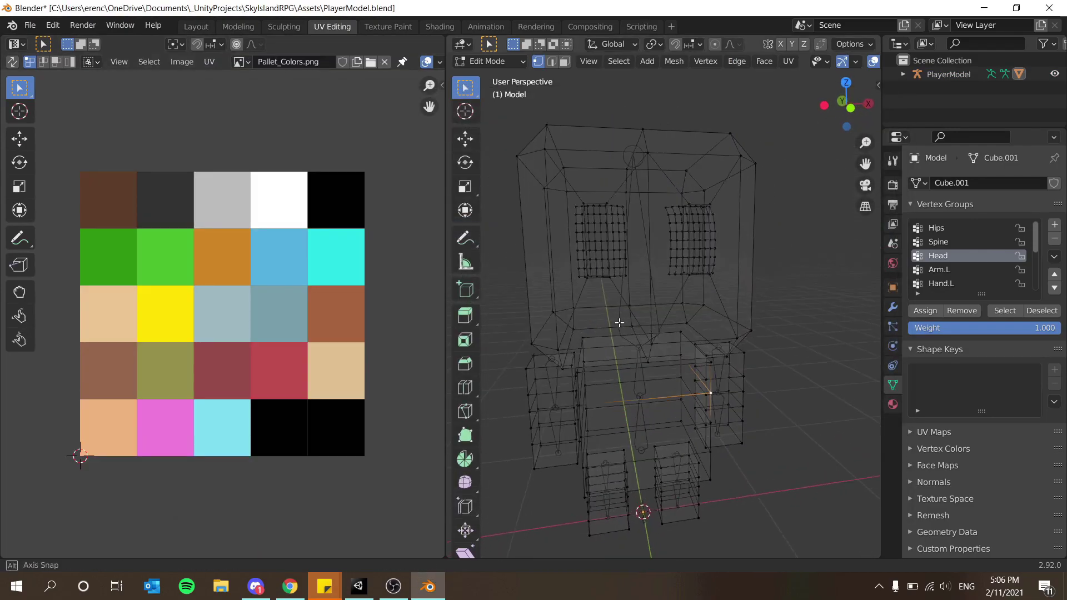
{"action": "middle_click_drag", "start_coordinate": [607, 291], "coordinate": [652, 343]}
{"action": "key", "text": "grave"}
{"action": "left_click", "coordinate": [587, 300]}
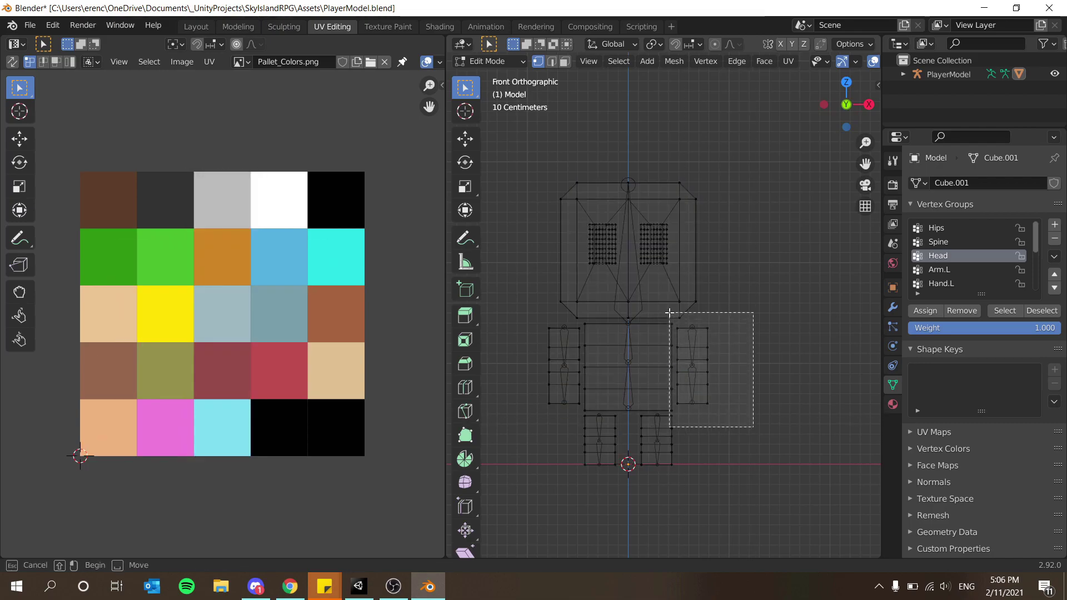
Box-select the player's arms, legs and head and select all their UVs
{"action": "left_click_drag", "start_coordinate": [669, 313], "coordinate": [753, 427]}
{"action": "key", "text": "a"}
{"action": "key", "text": "alt+a"}
{"action": "left_click_drag", "start_coordinate": [668, 313], "coordinate": [730, 423]}
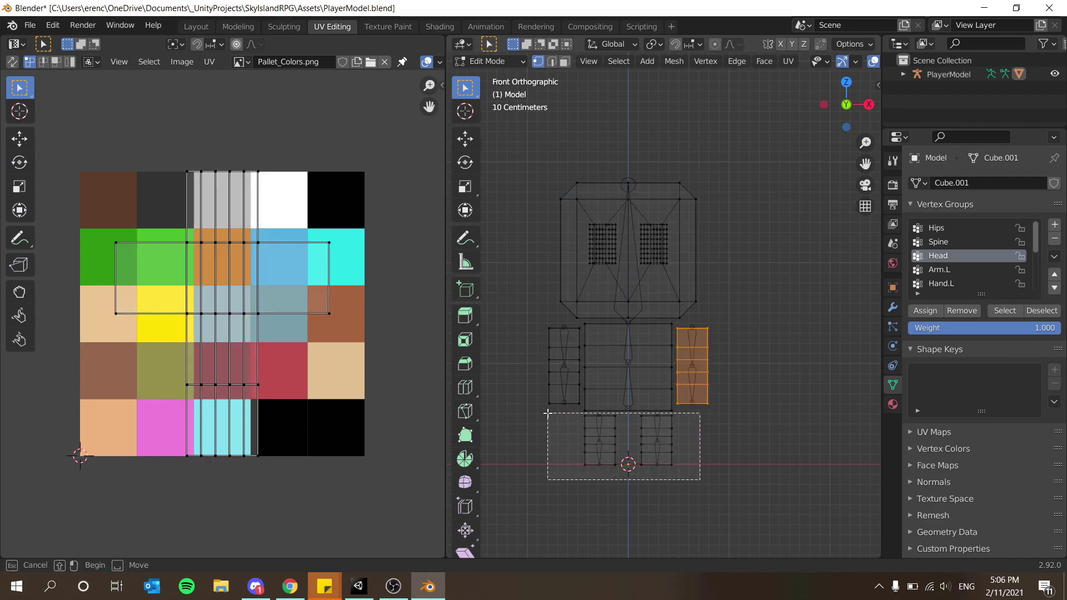
{"action": "left_click_drag", "start_coordinate": [547, 413], "coordinate": [547, 413], "text": "shift"}
{"action": "left_click_drag", "start_coordinate": [517, 300], "coordinate": [562, 371], "text": "shift"}
{"action": "left_click_drag", "start_coordinate": [583, 416], "coordinate": [583, 415], "text": "shift"}
{"action": "left_click_drag", "start_coordinate": [524, 147], "coordinate": [719, 321], "text": "shift"}
{"action": "key", "text": "a"}
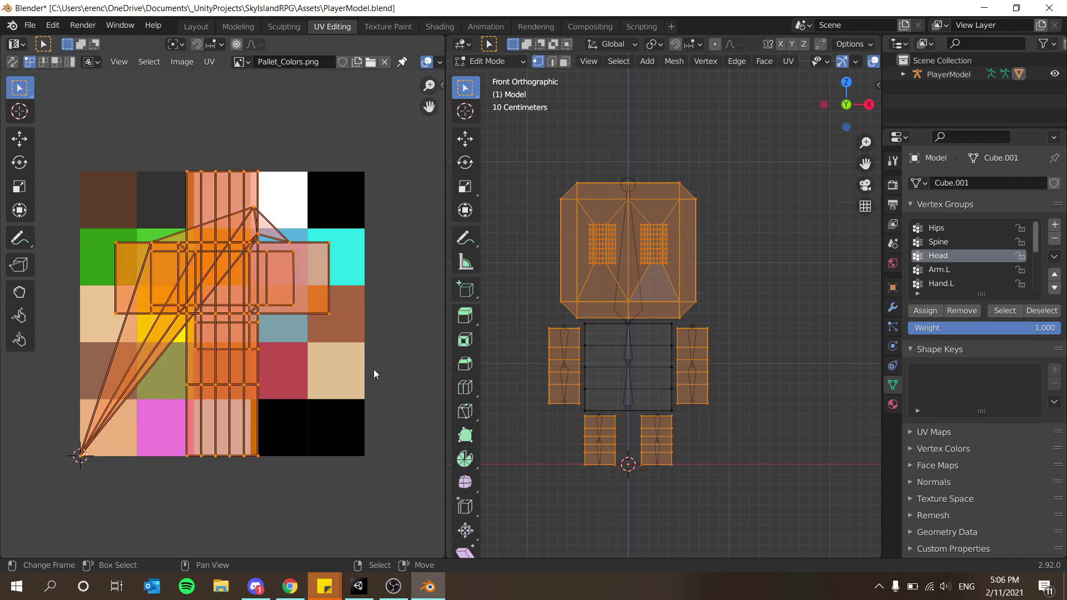
Scale and move the head, arms and legs UVs onto the cyan palette cell
{"action": "key", "text": "s"}
{"action": "left_click", "coordinate": [244, 328]}
{"action": "key", "text": "g"}
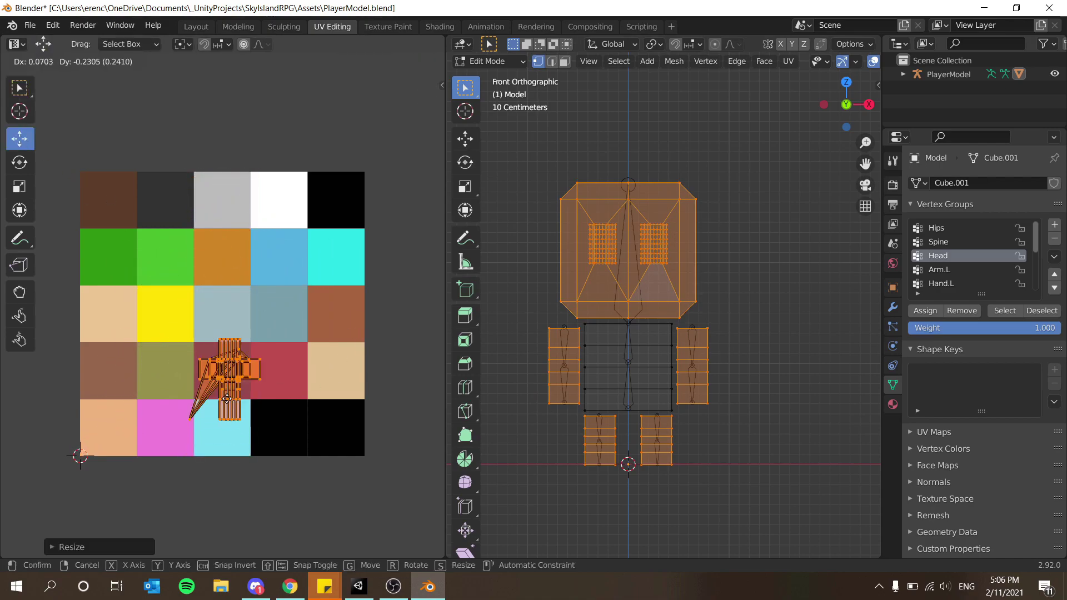
{"action": "left_click", "coordinate": [223, 429]}
{"action": "key", "text": "s"}
{"action": "key", "text": "y"}
{"action": "left_click", "coordinate": [222, 412]}
{"action": "key", "text": "g"}
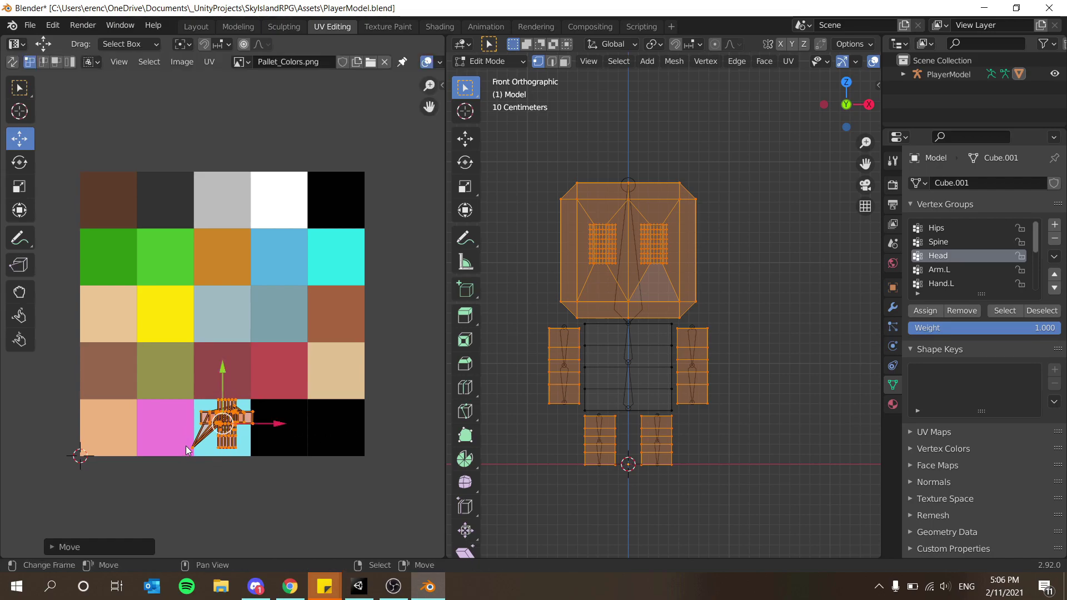
{"action": "scroll", "coordinate": [189, 450], "scroll_direction": "up", "scroll_amount": 3}
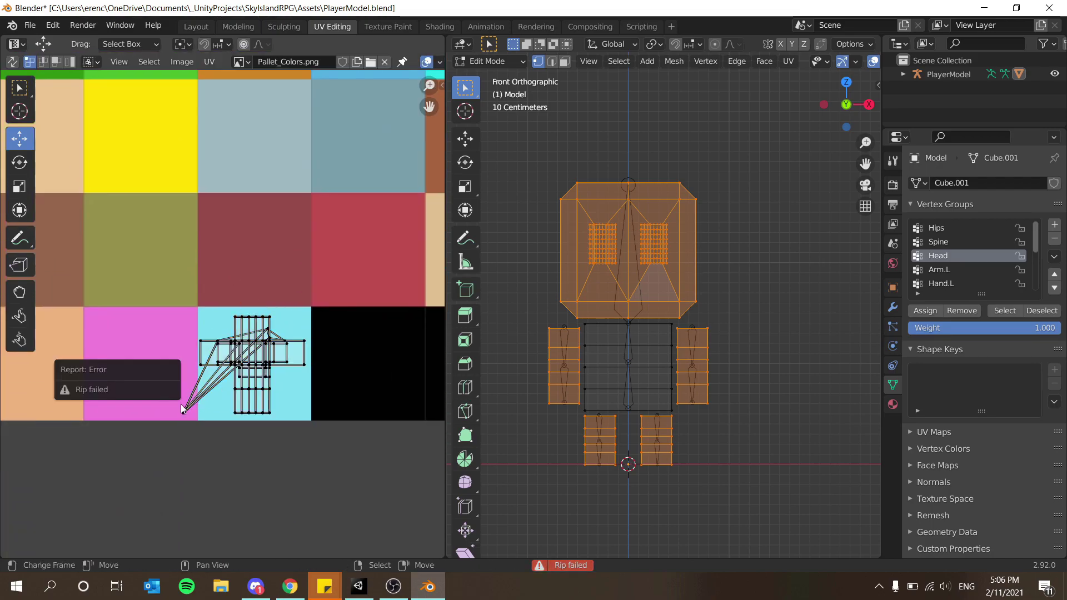
{"action": "scroll", "coordinate": [314, 360], "scroll_direction": "down", "scroll_amount": 2}
Select the torso, narrow its UVs and place them on the beige cell
{"action": "left_click", "coordinate": [594, 340]}
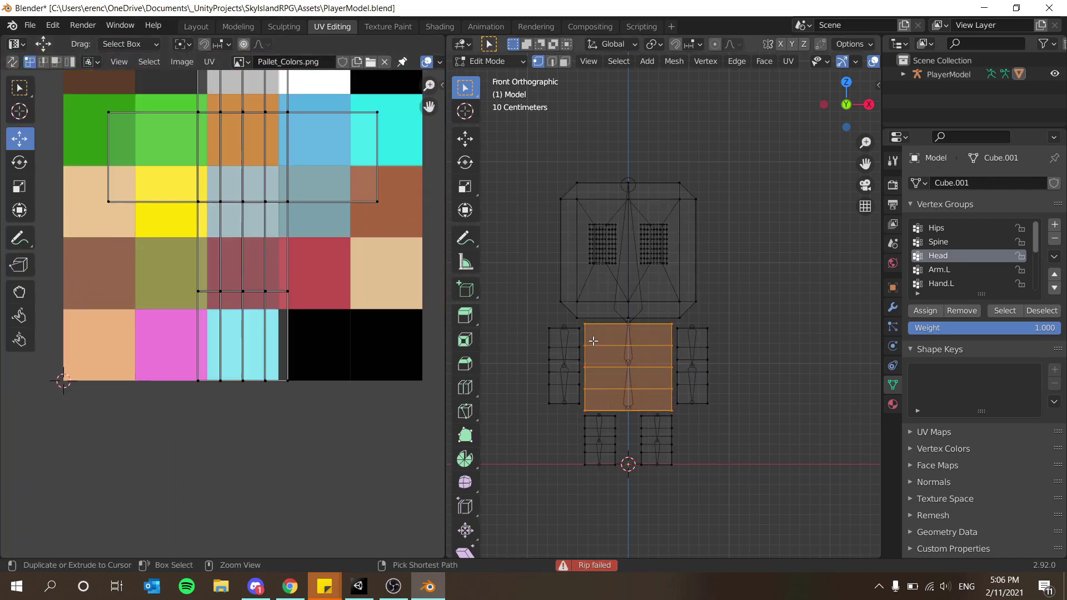
{"action": "scroll", "coordinate": [302, 255], "scroll_direction": "down", "scroll_amount": 1}
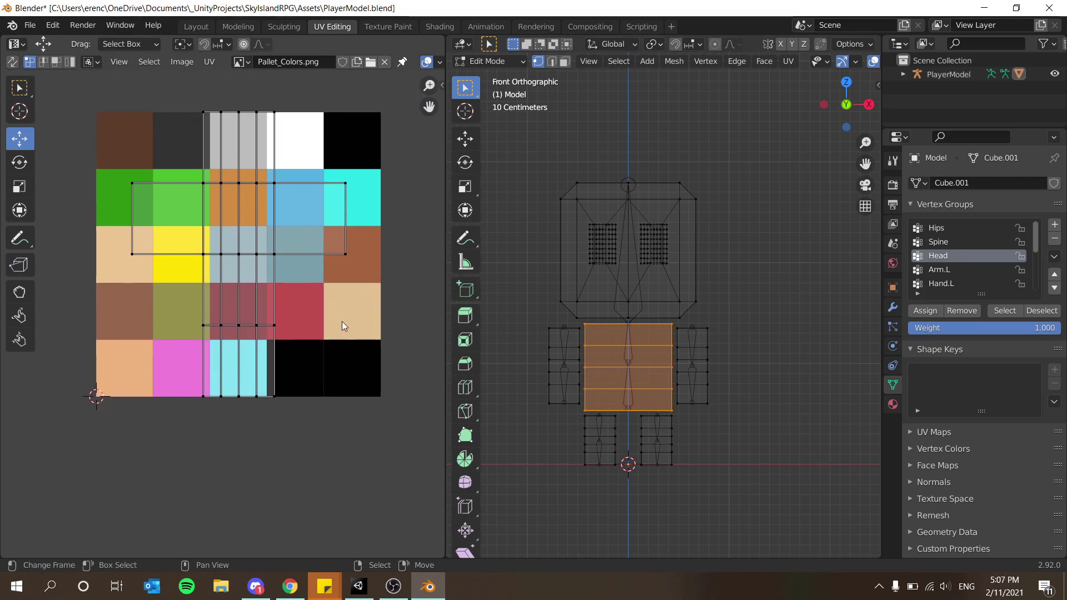
{"action": "key", "text": "a"}
{"action": "key", "text": "s"}
{"action": "key", "text": "y"}
{"action": "left_click", "coordinate": [373, 314]}
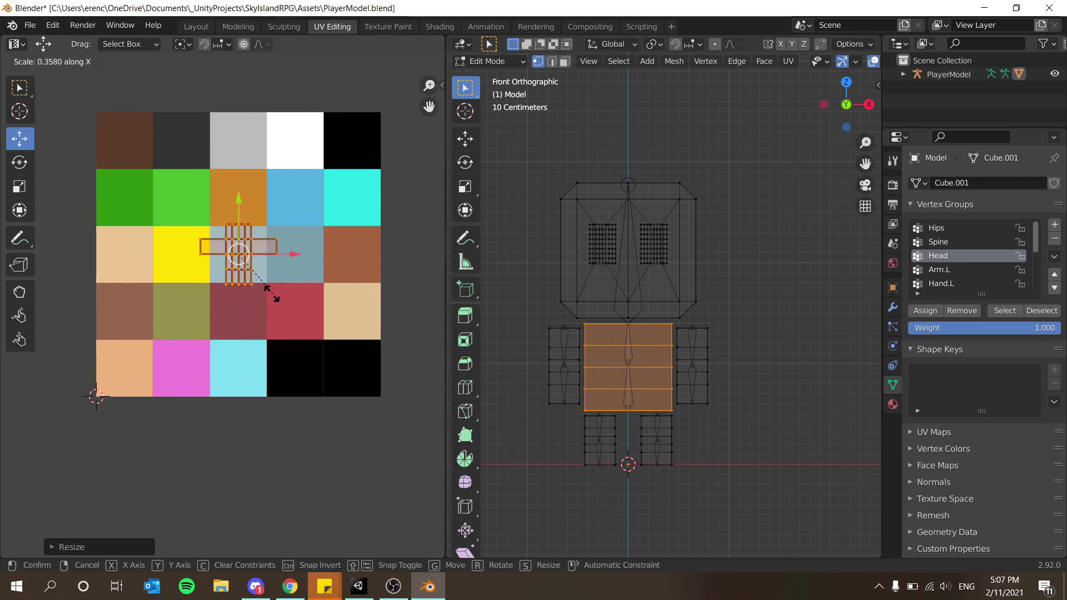
{"action": "key", "text": "g"}
{"action": "left_click", "coordinate": [435, 343]}
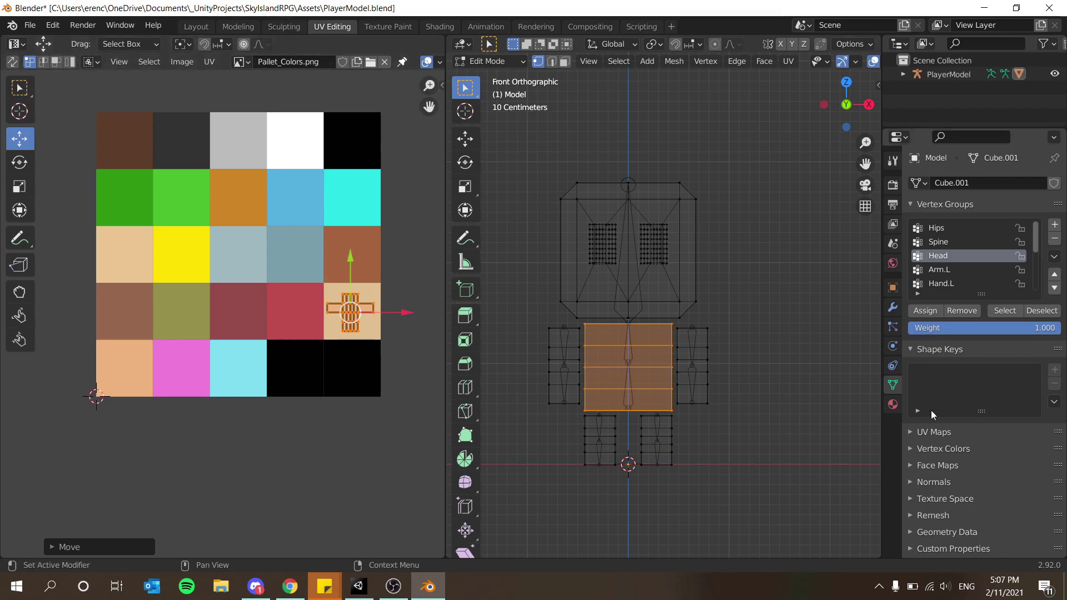
On the second UV map, show Pallet_Grey.png and move torso and limb UVs onto its stripes
{"action": "left_click", "coordinate": [934, 431]}
{"action": "left_click", "coordinate": [244, 65]}
{"action": "left_click", "coordinate": [311, 100]}
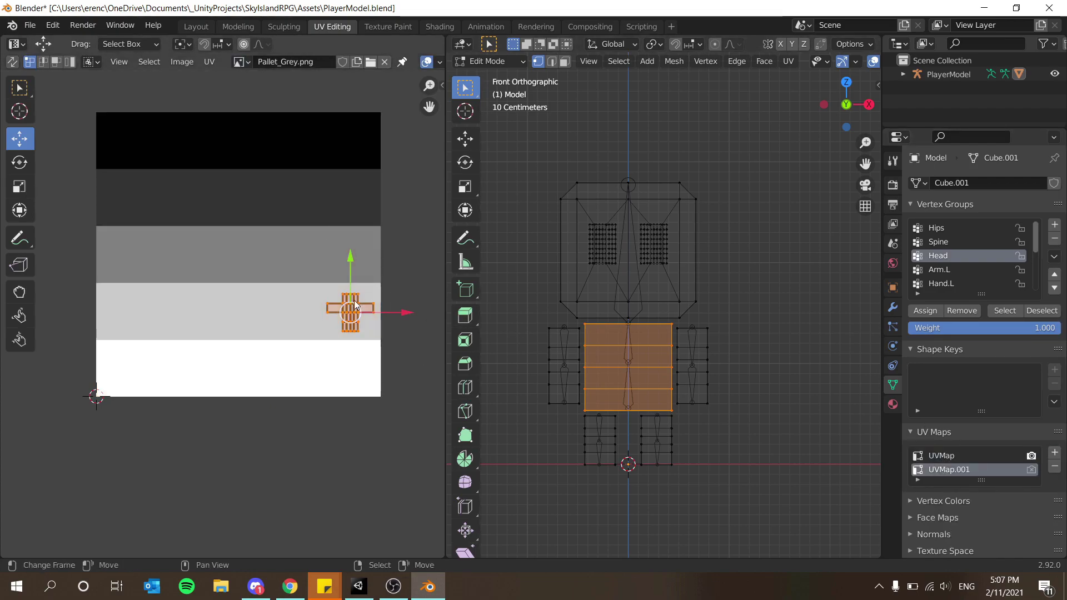
{"action": "key", "text": "g"}
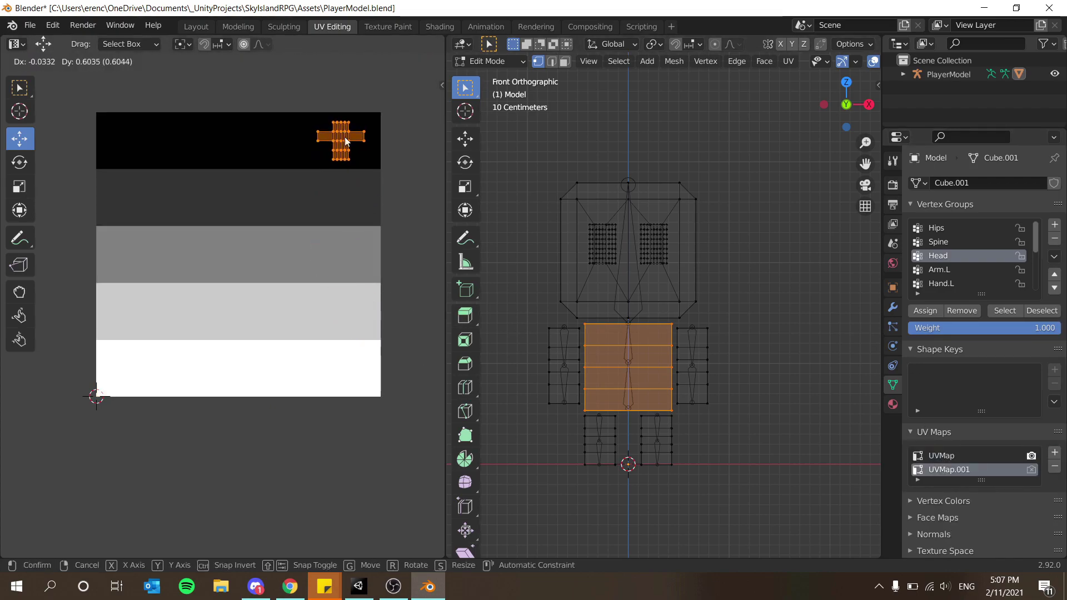
{"action": "left_click", "coordinate": [345, 140]}
{"action": "key", "text": "ctrl+i"}
{"action": "key", "text": "a"}
{"action": "key", "text": "g"}
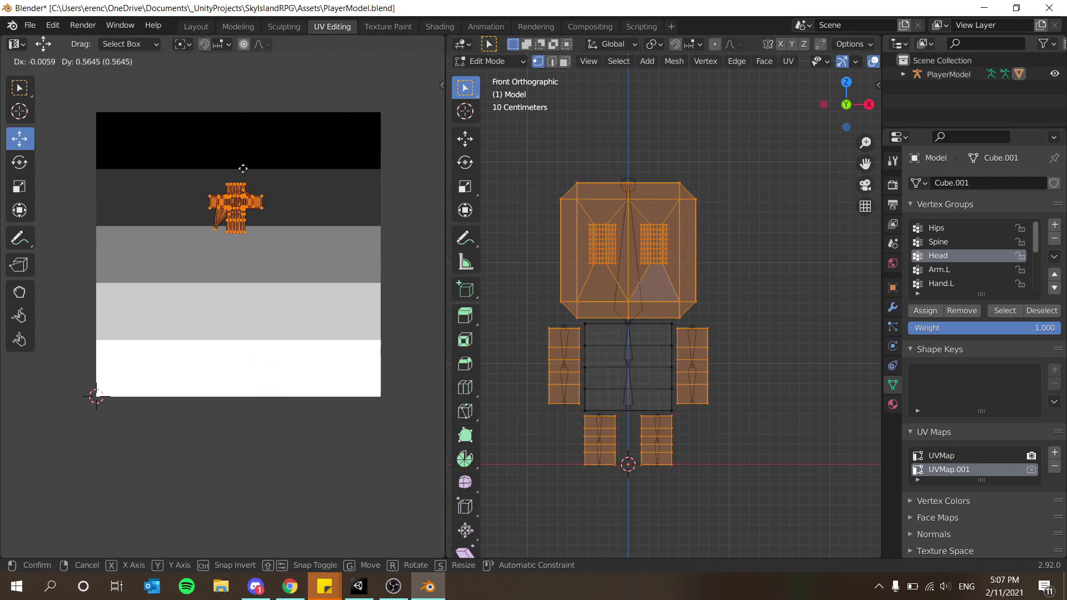
{"action": "left_click", "coordinate": [238, 146]}
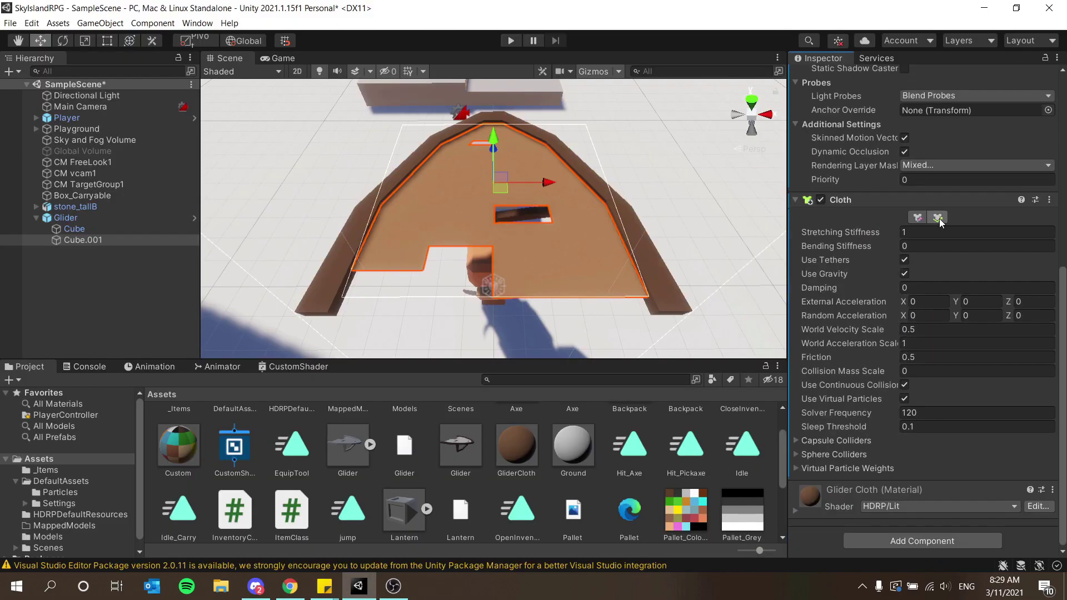
Paint Max Distance 0.1 cloth constraints onto the glider's edge vertices and inspect the cloth
{"action": "left_click", "coordinate": [938, 218]}
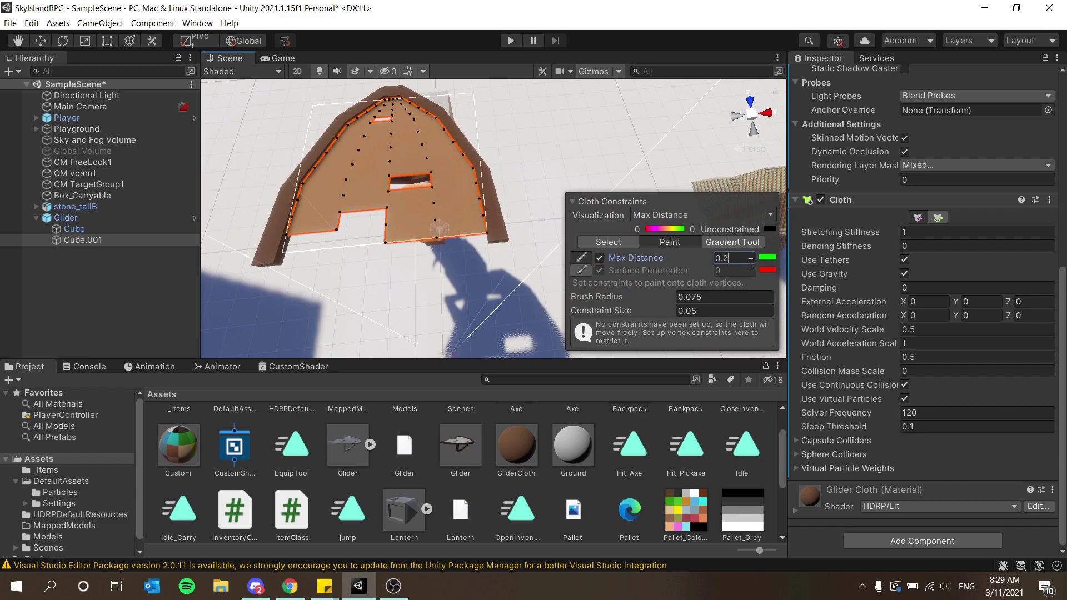
{"action": "left_click", "coordinate": [751, 262]}
{"action": "left_click", "coordinate": [751, 262]}
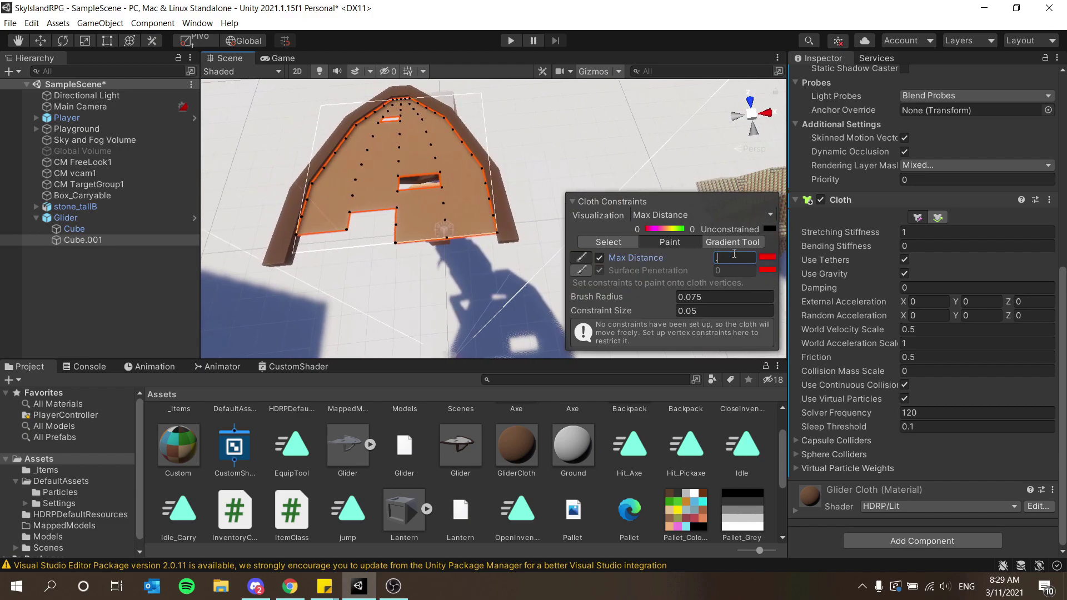
{"action": "left_click", "coordinate": [501, 248]}
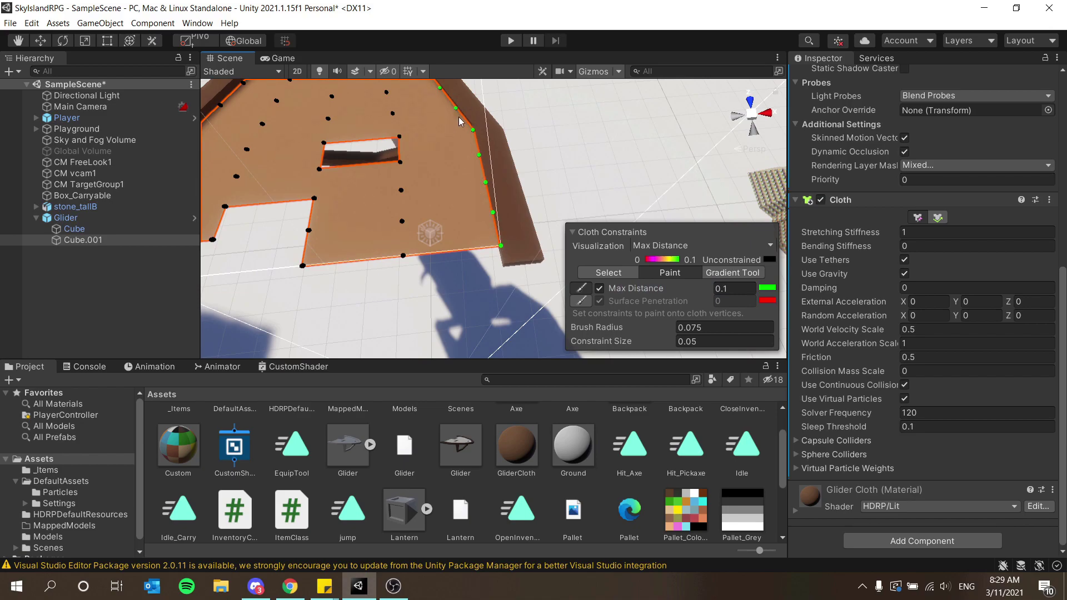
{"action": "scroll", "coordinate": [426, 178], "scroll_direction": "up", "scroll_amount": 3}
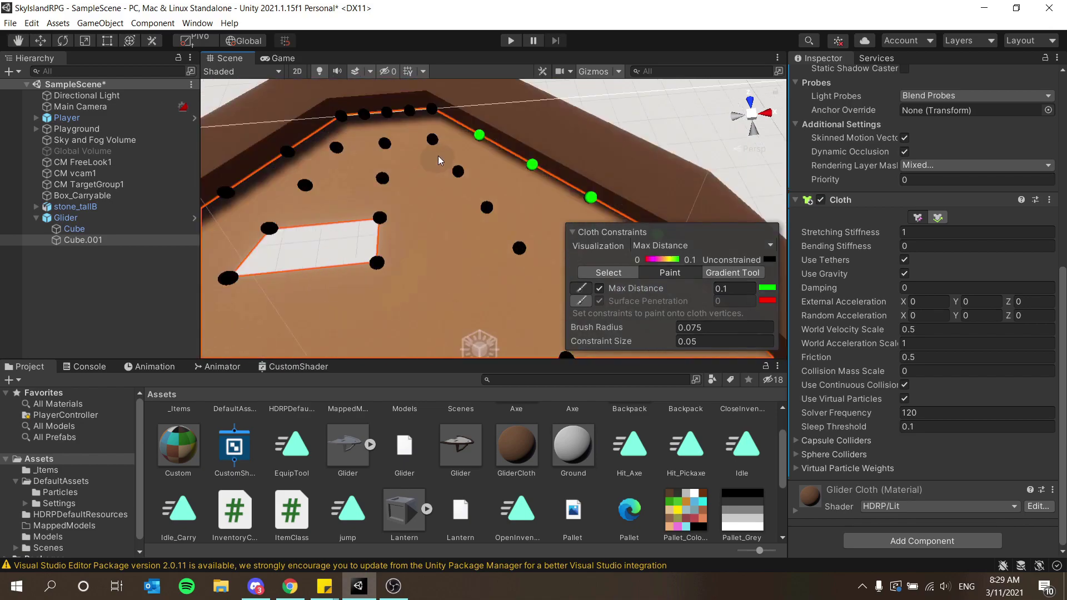
{"action": "left_click_drag", "start_coordinate": [402, 132], "coordinate": [449, 147], "text": "alt"}
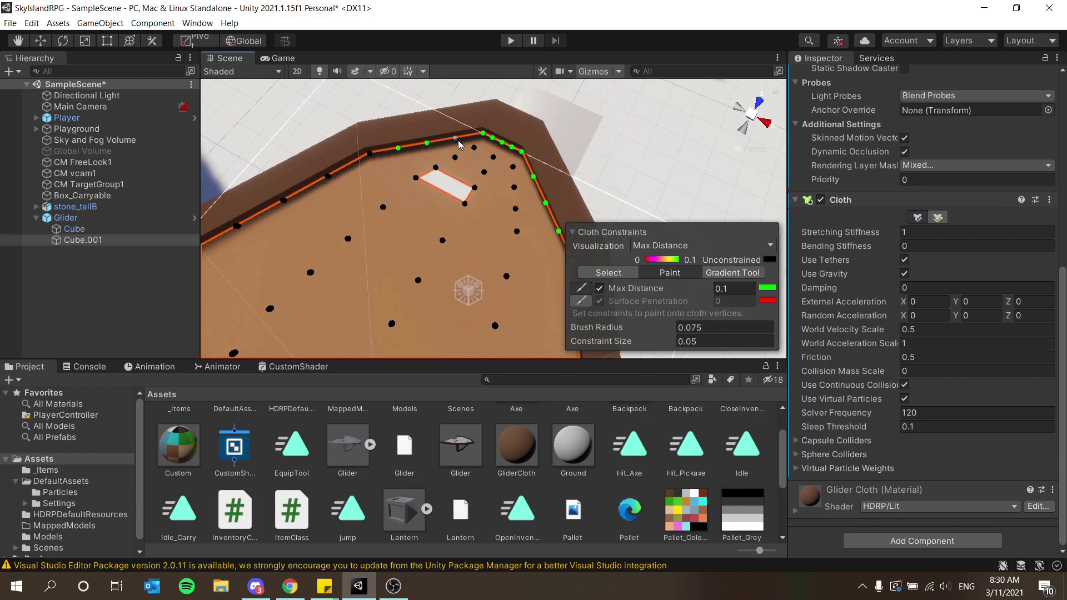
{"action": "middle_click_drag", "start_coordinate": [271, 217], "coordinate": [452, 154]}
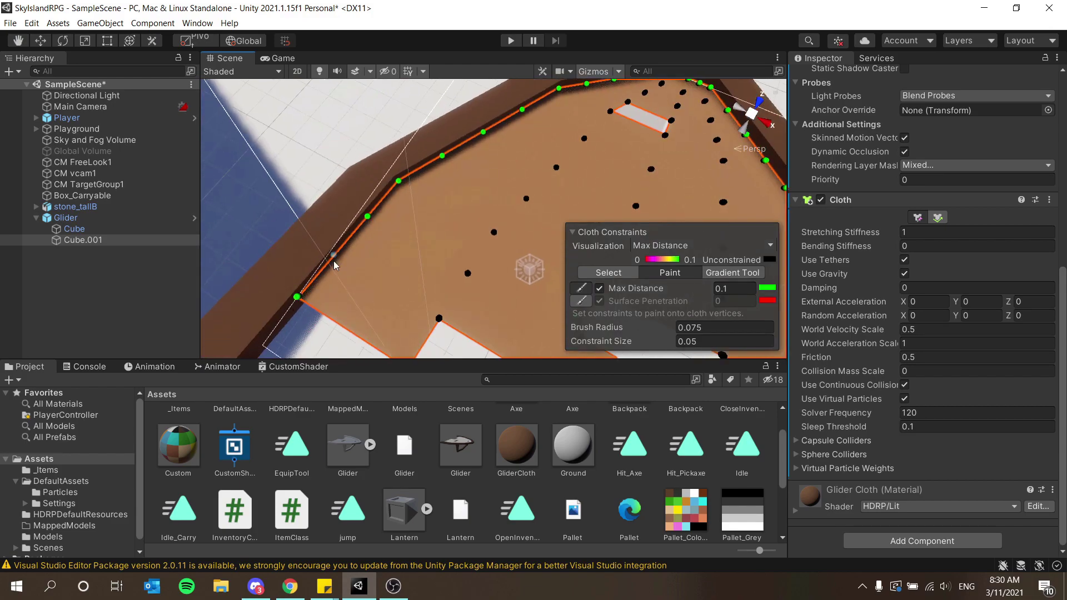
{"action": "left_click_drag", "start_coordinate": [335, 265], "coordinate": [456, 192], "text": "alt"}
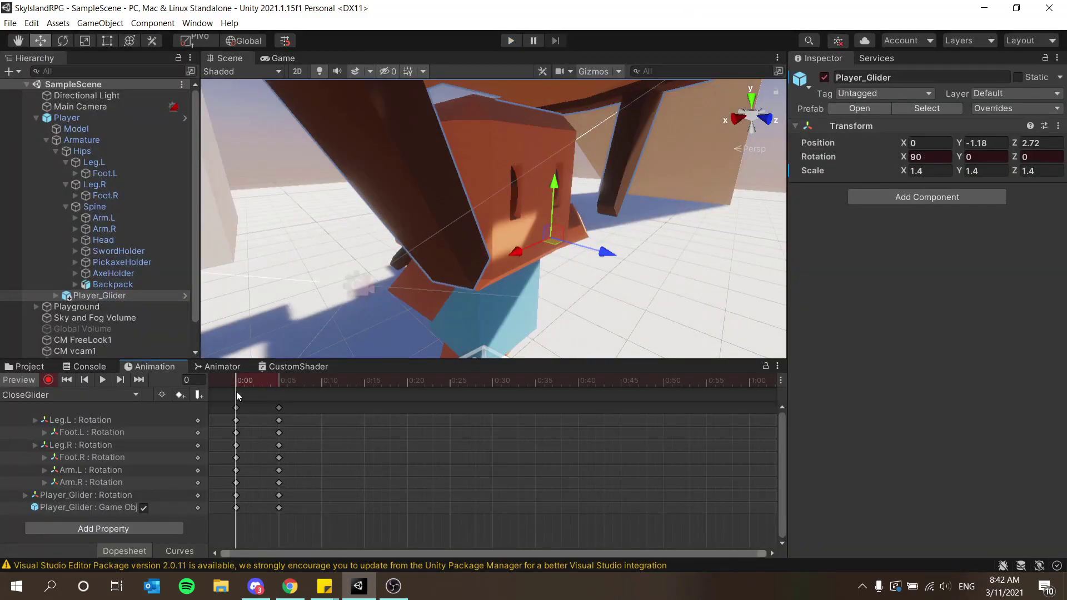
Stop the game, select the arm bone to key CloseGlider's arm rotations, then view the Animator graph
{"action": "left_click", "coordinate": [278, 381]}
{"action": "left_click_drag", "start_coordinate": [356, 289], "coordinate": [293, 255], "text": "alt"}
{"action": "left_click", "coordinate": [293, 255]}
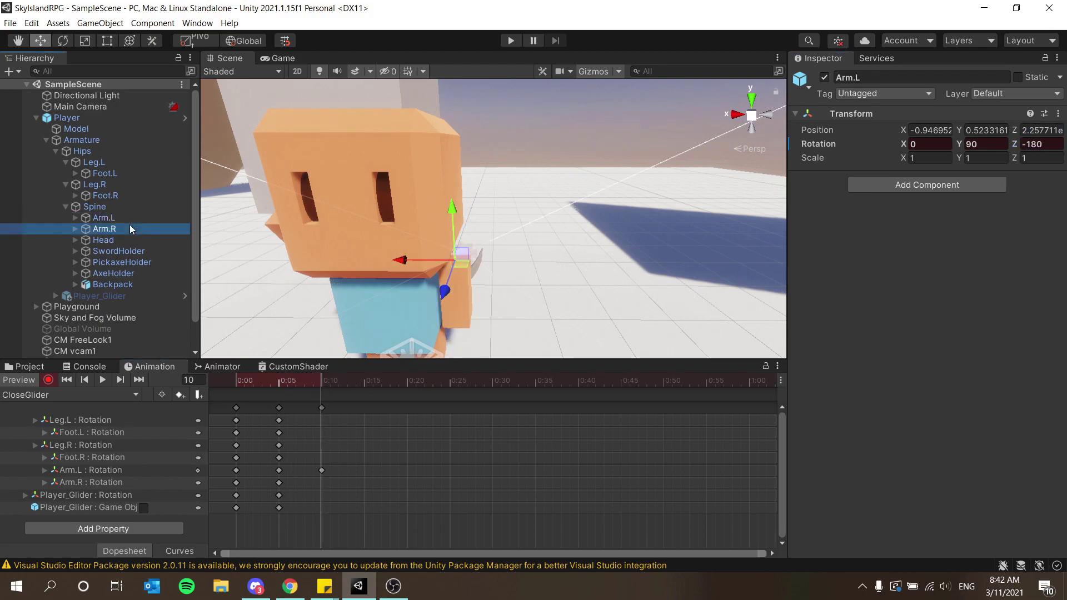
{"action": "left_click_drag", "start_coordinate": [611, 255], "coordinate": [389, 257], "text": "alt"}
{"action": "left_click_drag", "start_coordinate": [287, 381], "coordinate": [280, 388]}
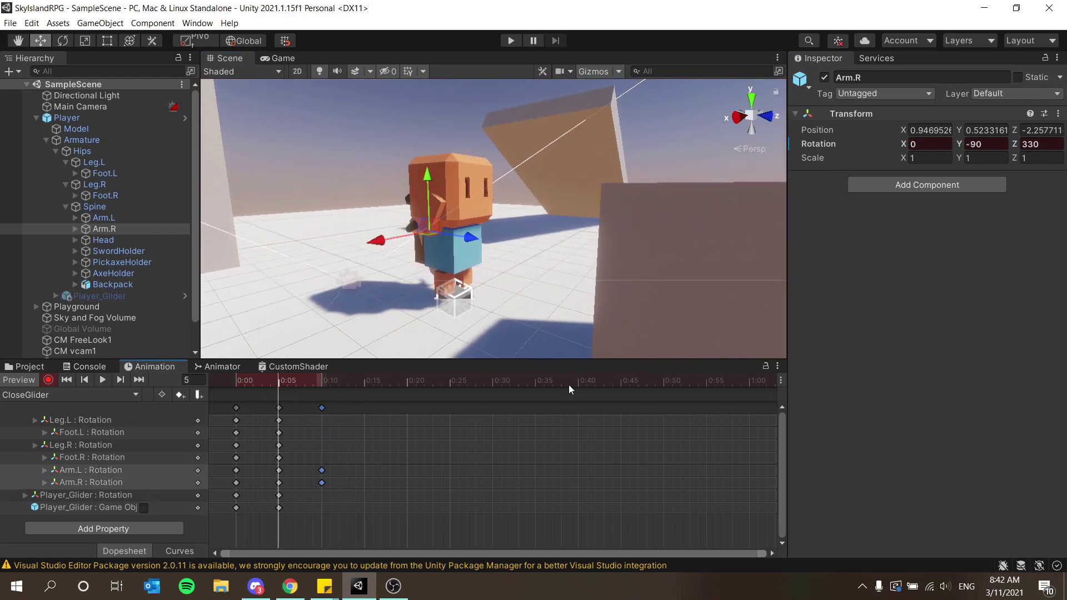
{"action": "left_click", "coordinate": [217, 367]}
Enlarge the Animator graph area and select the CloseGlider and OpenGlider states
{"action": "scroll", "coordinate": [442, 419], "scroll_direction": "up", "scroll_amount": 2}
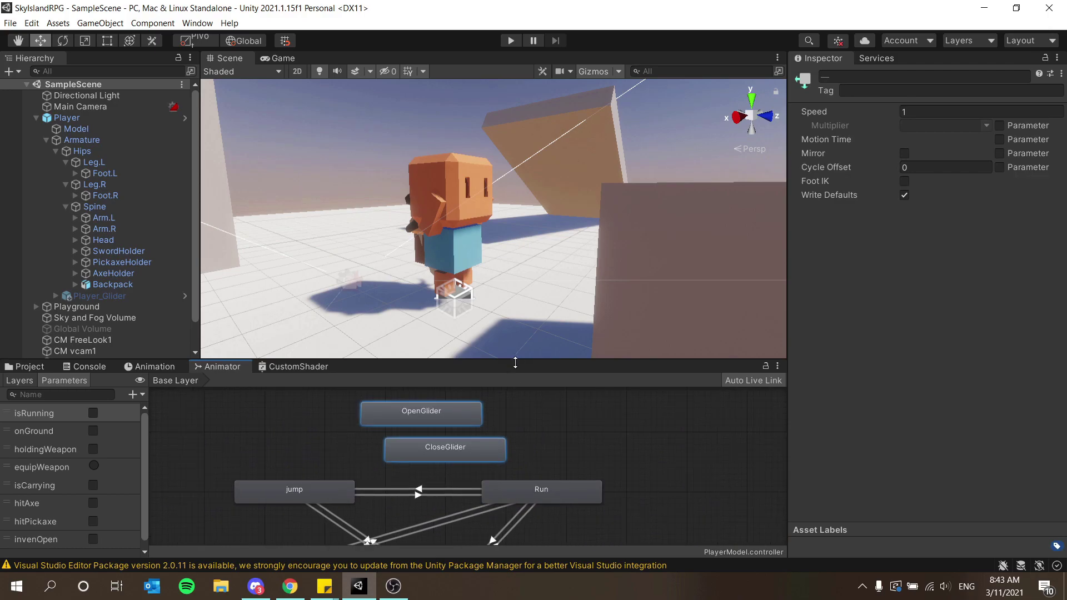
{"action": "left_click_drag", "start_coordinate": [445, 359], "coordinate": [445, 229]}
{"action": "left_click", "coordinate": [589, 336]}
{"action": "scroll", "coordinate": [569, 339], "scroll_direction": "down", "scroll_amount": 3}
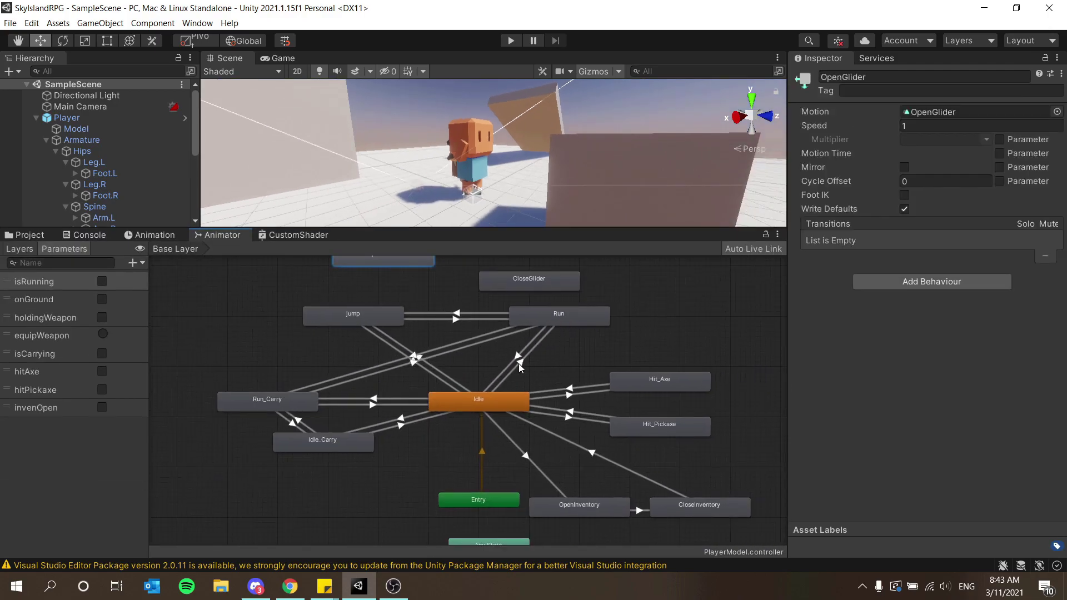
{"action": "left_click", "coordinate": [553, 340]}
{"action": "left_click", "coordinate": [437, 332]}
Add a Bool parameter named isGliding to the Animator
{"action": "scroll", "coordinate": [433, 323], "scroll_direction": "up", "scroll_amount": 2}
{"action": "left_click", "coordinate": [429, 298]}
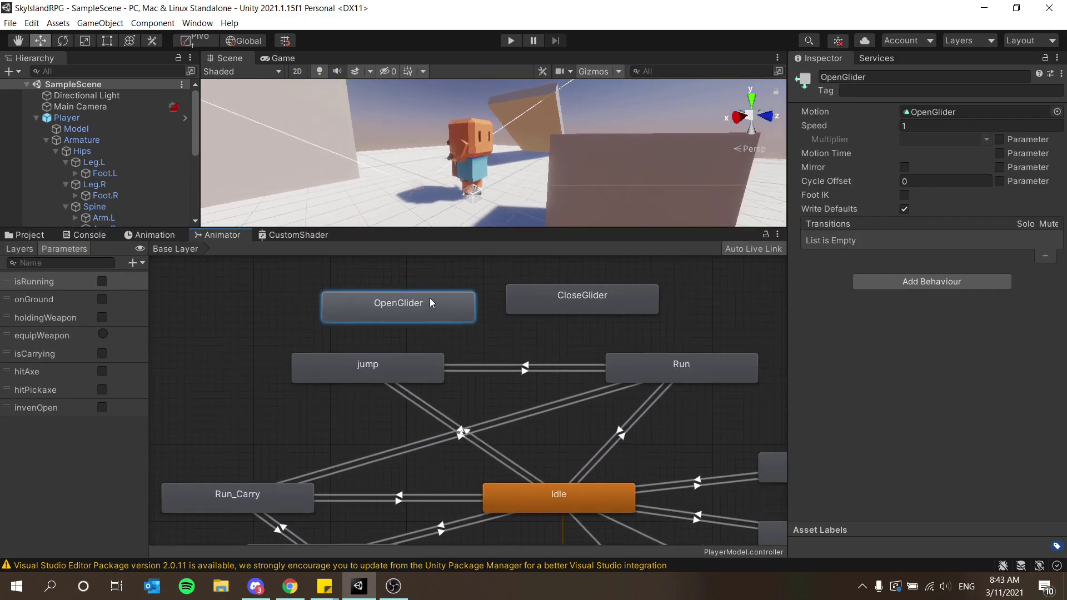
{"action": "left_click", "coordinate": [143, 264]}
{"action": "type", "text": "isGliding"}
{"action": "key", "text": "Return"}
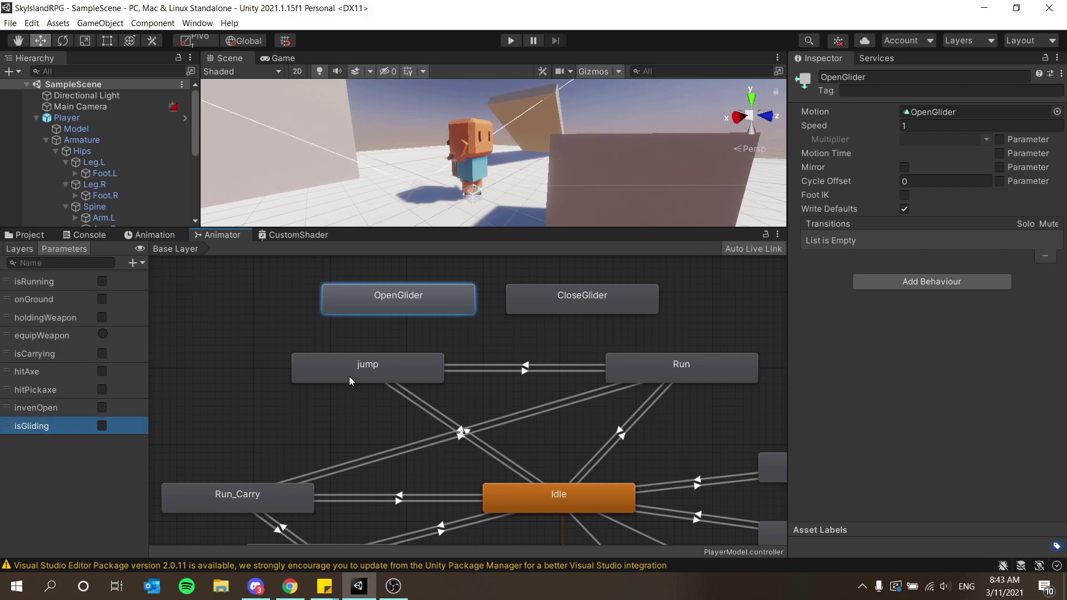
Create transitions from OpenGlider to CloseGlider and from CloseGlider to Run and Idle
{"action": "right_click", "coordinate": [398, 303]}
{"action": "left_click", "coordinate": [422, 311]}
{"action": "left_click", "coordinate": [582, 300]}
{"action": "right_click", "coordinate": [604, 296]}
{"action": "left_click", "coordinate": [650, 301]}
{"action": "left_click", "coordinate": [548, 510]}
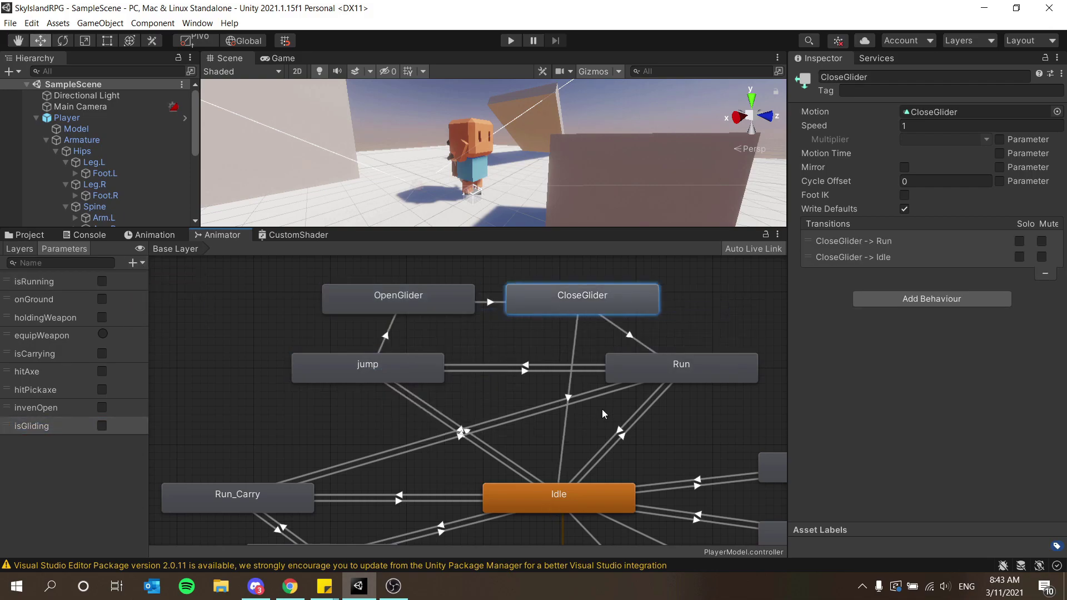
{"action": "left_click", "coordinate": [390, 327]}
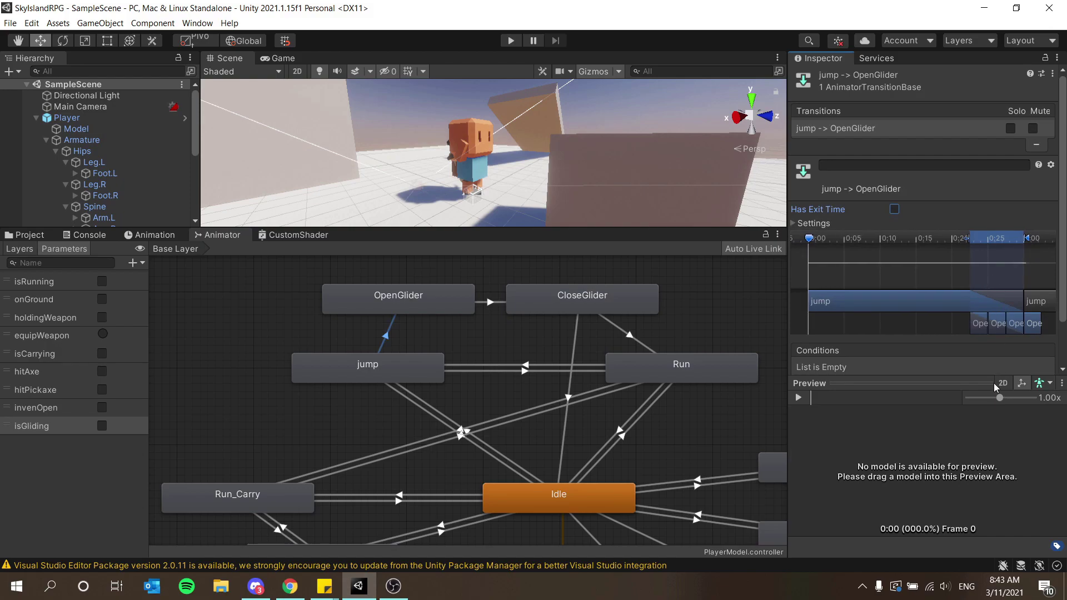
{"action": "scroll", "coordinate": [995, 343], "scroll_direction": "down", "scroll_amount": 3}
Add a transition condition, then add an isGliding field by duplicating the invenOpen field
{"action": "left_click", "coordinate": [1019, 332]}
{"action": "left_click", "coordinate": [828, 340]}
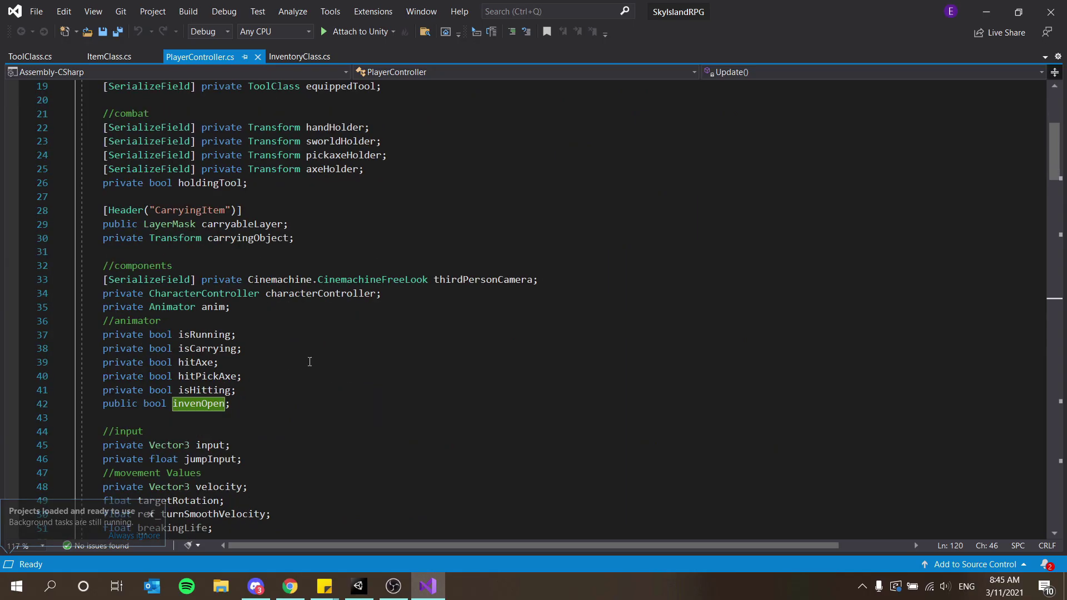
{"action": "key", "text": "ctrl+d"}
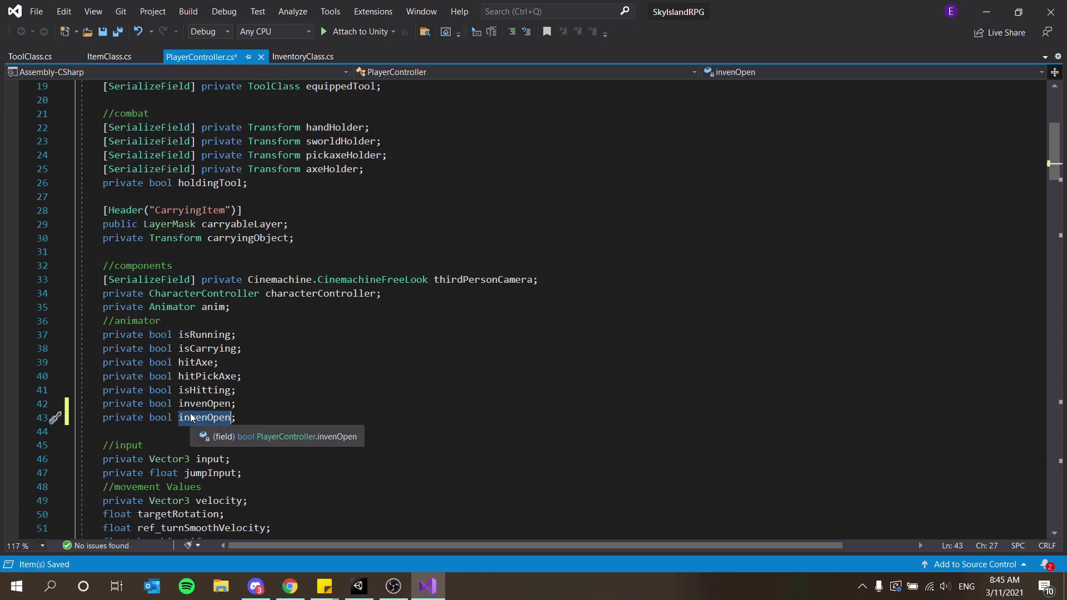
{"action": "double_click", "coordinate": [195, 418]}
{"action": "type", "text": "isGlding"}
{"action": "scroll", "coordinate": [190, 414], "scroll_direction": "down", "scroll_amount": 20}
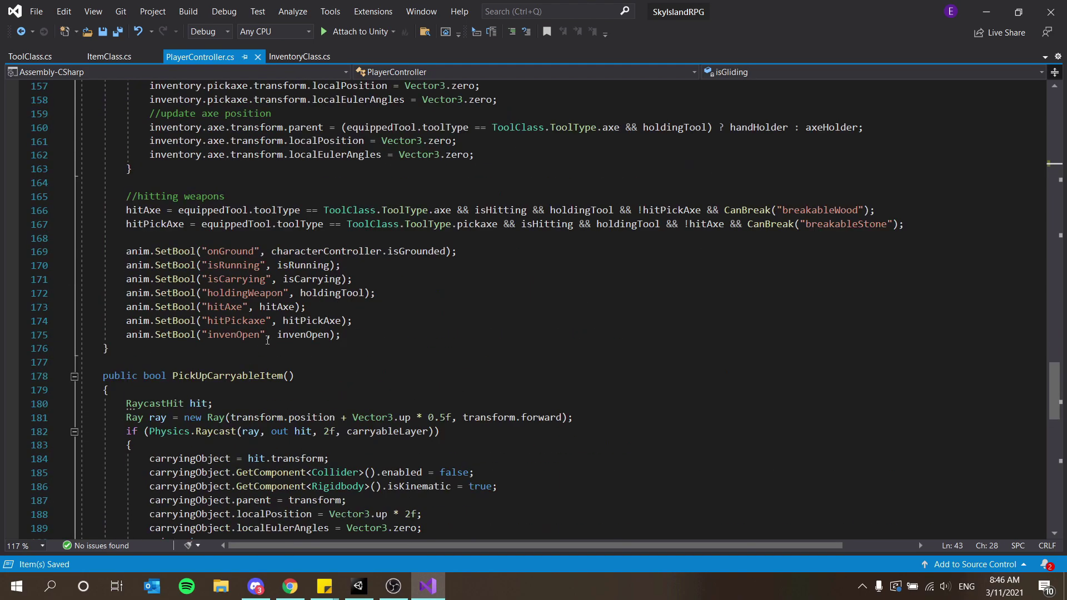
Add an anim.SetBool line passing isGliding to the animator
{"action": "left_click", "coordinate": [295, 337]}
{"action": "key", "text": "ctrl+d"}
{"action": "double_click", "coordinate": [295, 337]}
{"action": "type", "text": "isG"}
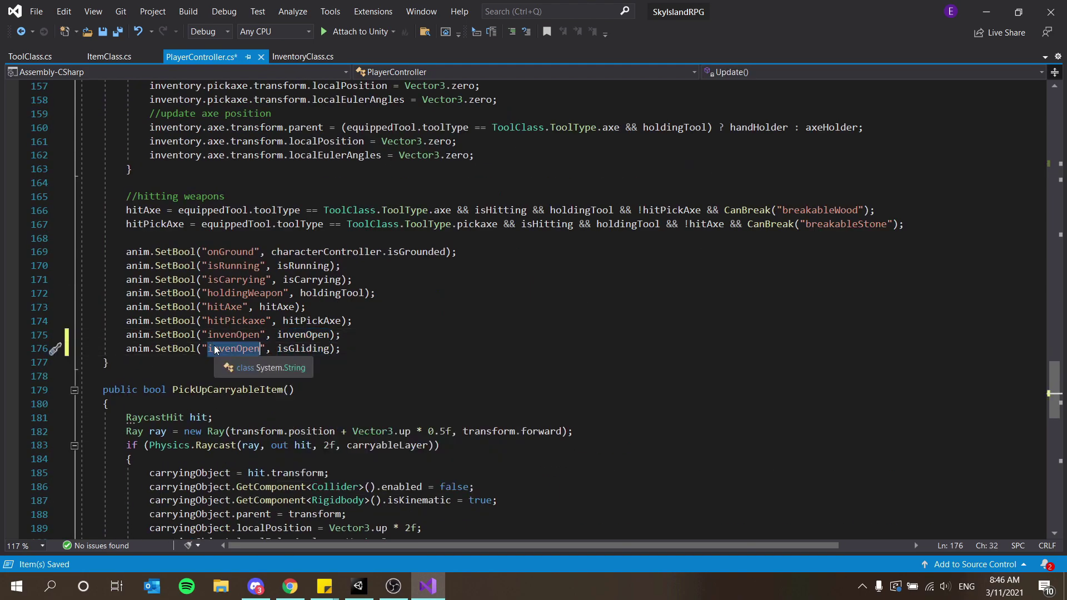
{"action": "key", "text": "Down"}
{"action": "scroll", "coordinate": [215, 346], "scroll_direction": "up", "scroll_amount": 20}
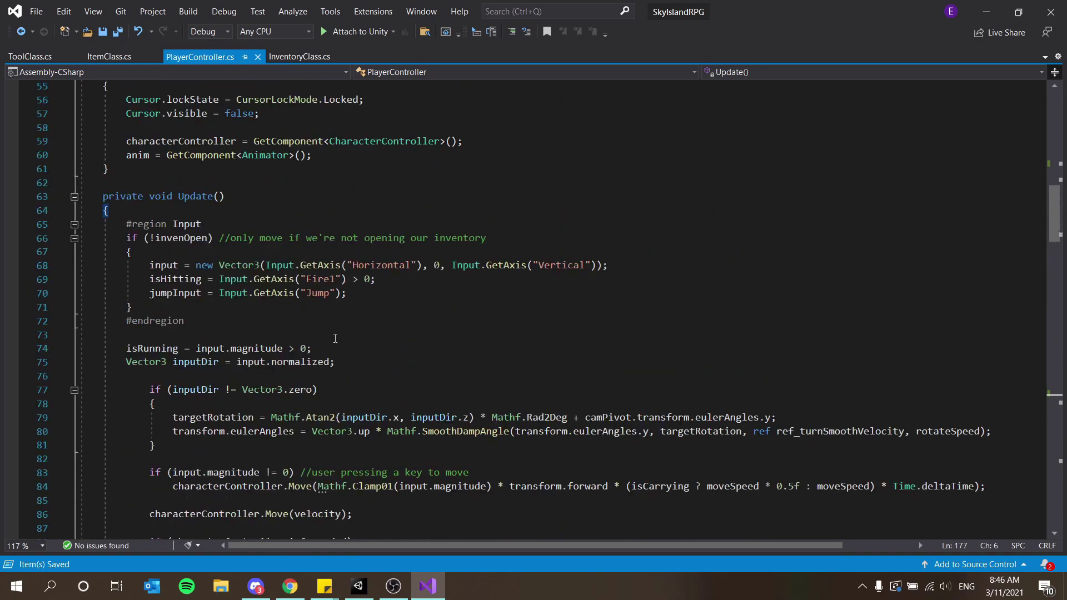
{"action": "scroll", "coordinate": [243, 382], "scroll_direction": "down", "scroll_amount": 1}
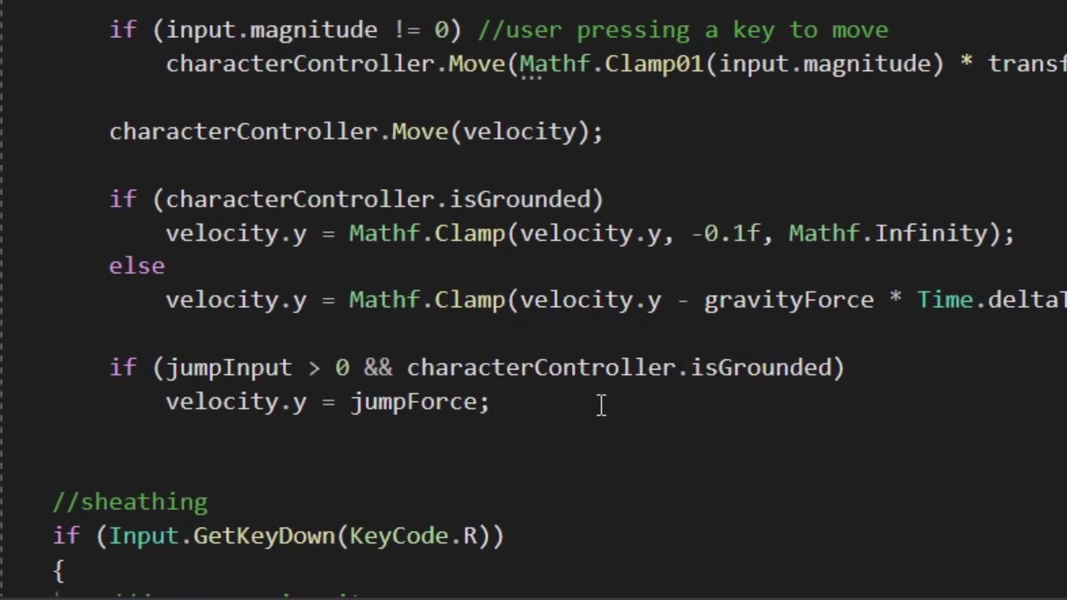
Add an else-if branch on jumpInput > 0 and isGrounded after the jumpForce line
{"action": "left_click", "coordinate": [601, 405]}
{"action": "key", "text": "Return"}
{"action": "type", "text": "else if (characterController.is`"}
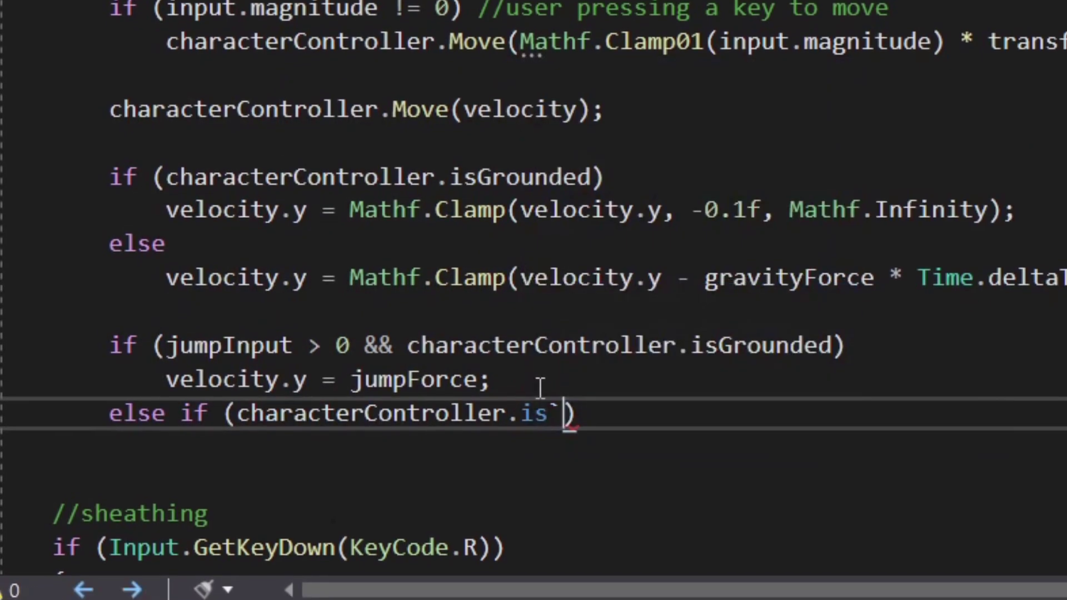
{"action": "key", "text": "BackSpace"}
{"action": "key", "text": "BackSpace"}
{"action": "key", "text": "BackSpace"}
{"action": "key", "text": "BackSpace"}
{"action": "key", "text": "BackSpace"}
{"action": "key", "text": "BackSpace"}
{"action": "key", "text": "BackSpace"}
{"action": "key", "text": "BackSpace"}
{"action": "key", "text": "BackSpace"}
{"action": "key", "text": "BackSpace"}
{"action": "key", "text": "BackSpace"}
{"action": "key", "text": "BackSpace"}
{"action": "key", "text": "BackSpace"}
{"action": "key", "text": "BackSpace"}
{"action": "key", "text": "BackSpace"}
{"action": "key", "text": "BackSpace"}
{"action": "key", "text": "BackSpace"}
{"action": "key", "text": "BackSpace"}
{"action": "key", "text": "BackSpace"}
{"action": "key", "text": "BackSpace"}
{"action": "type", "text": "jumpForc"}
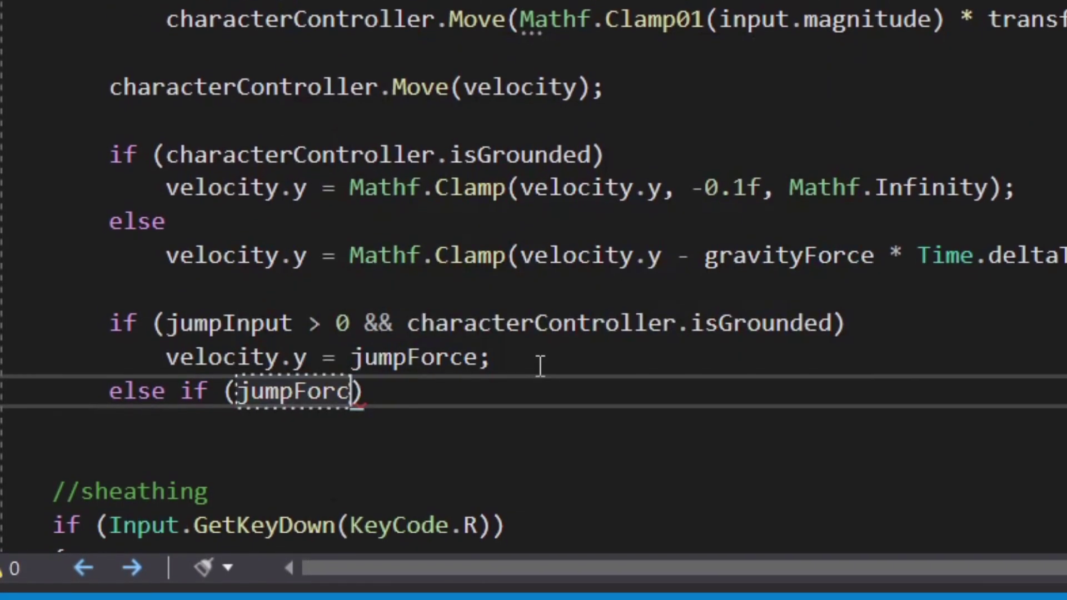
{"action": "key", "text": "BackSpace"}
{"action": "key", "text": "BackSpace"}
{"action": "key", "text": "BackSpace"}
{"action": "key", "text": "BackSpace"}
{"action": "type", "text": "Input > 0 && characterController."}
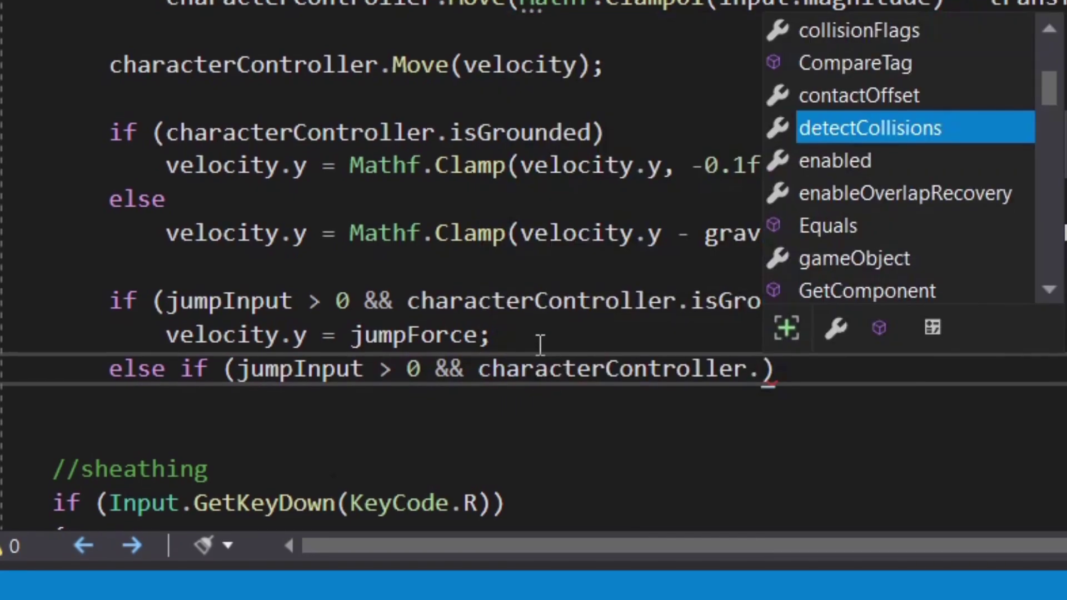
{"action": "type", "text": "isGrounded"}
{"action": "key", "text": "End"}
{"action": "key", "text": "Return"}
{"action": "type", "text": "{"}
{"action": "key", "text": "Return"}
{"action": "type", "text": "//start"}
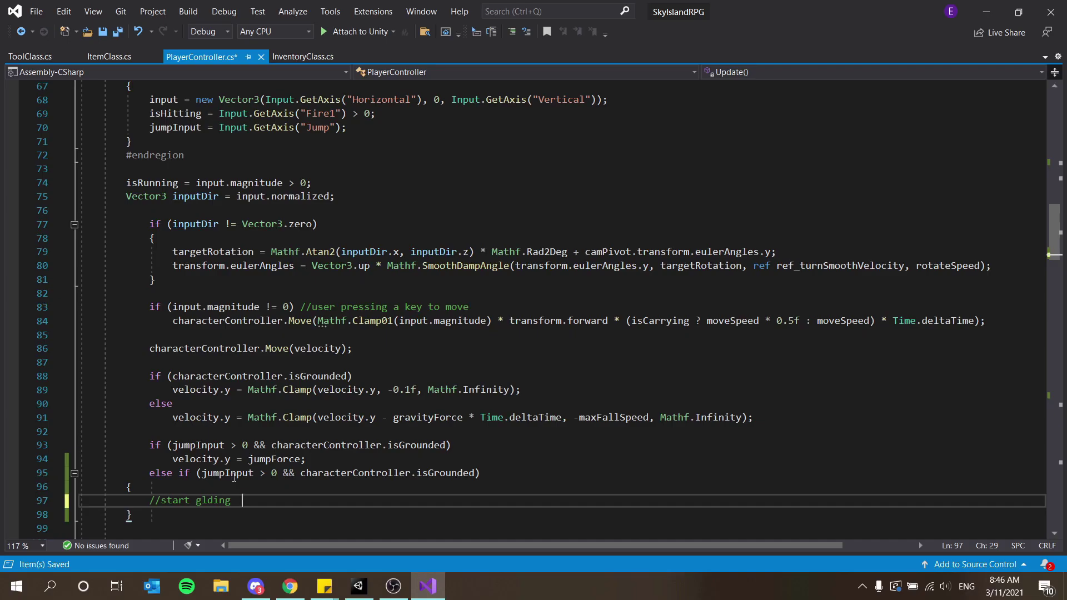
Unindent the movement code on lines 83–95 and save the script
{"action": "left_click_drag", "start_coordinate": [916, 347], "coordinate": [12, 224]}
{"action": "key", "text": "shift+Tab"}
{"action": "key", "text": "ctrl+s"}
{"action": "left_click", "coordinate": [247, 499]}
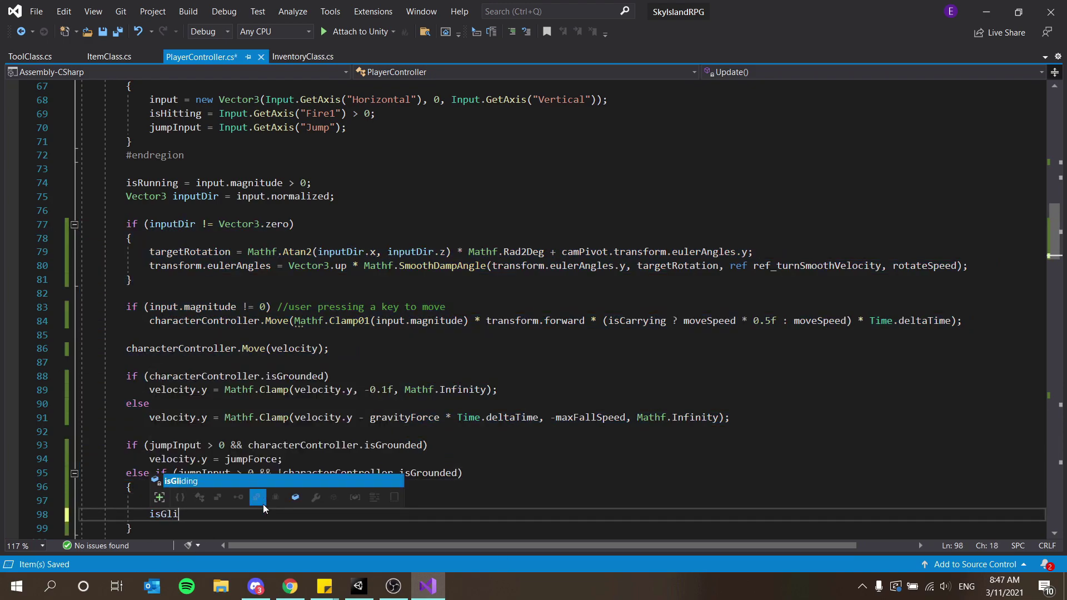
{"action": "type", "text": ";"}
Wrap the jump and grounded checks in blocks and reset isGliding on landing
{"action": "scroll", "coordinate": [264, 504], "scroll_direction": "down", "scroll_amount": 2}
{"action": "left_click", "coordinate": [430, 362]}
{"action": "key", "text": "Return"}
{"action": "type", "text": "{"}
{"action": "key", "text": "Return"}
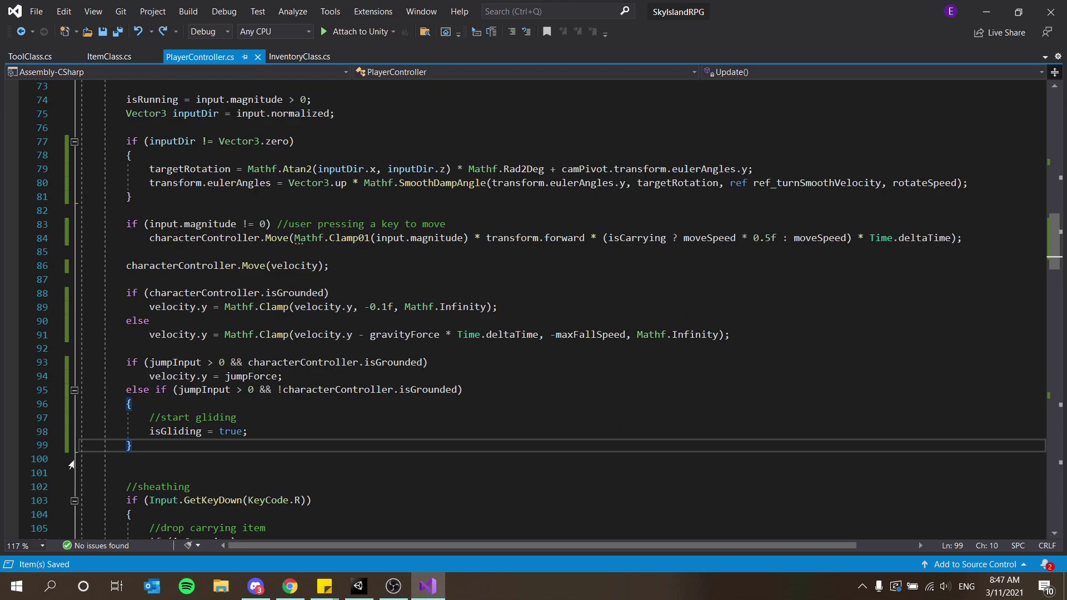
{"action": "scroll", "coordinate": [217, 408], "scroll_direction": "down", "scroll_amount": 1}
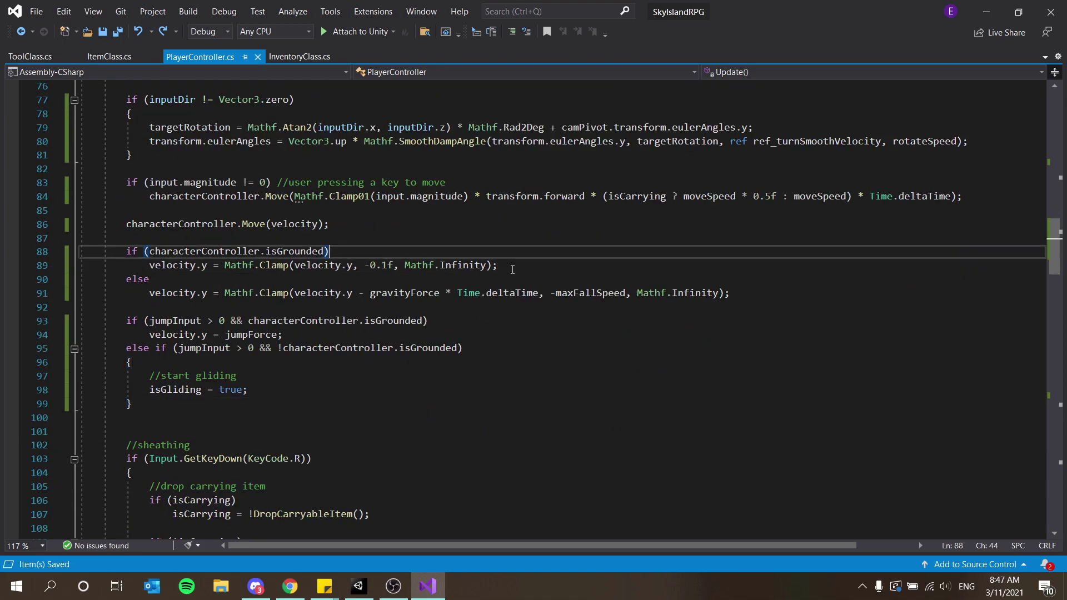
{"action": "key", "text": "Return"}
{"action": "type", "text": "{"}
{"action": "left_click", "coordinate": [526, 278]}
{"action": "key", "text": "Return"}
{"action": "type", "text": "isg"}
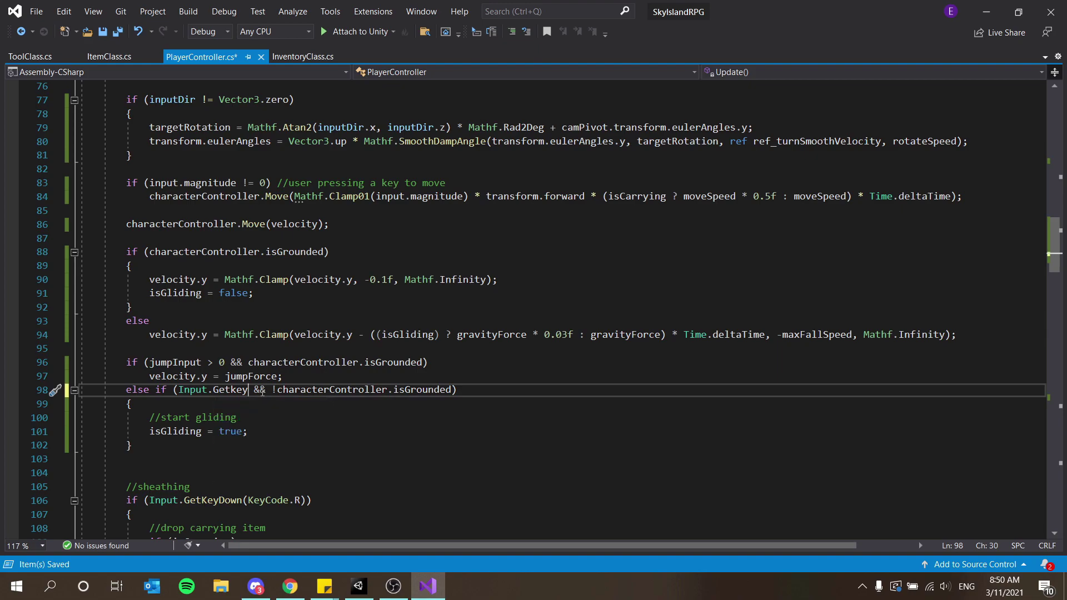
{"action": "type", "text": "Down(Keycode,"}
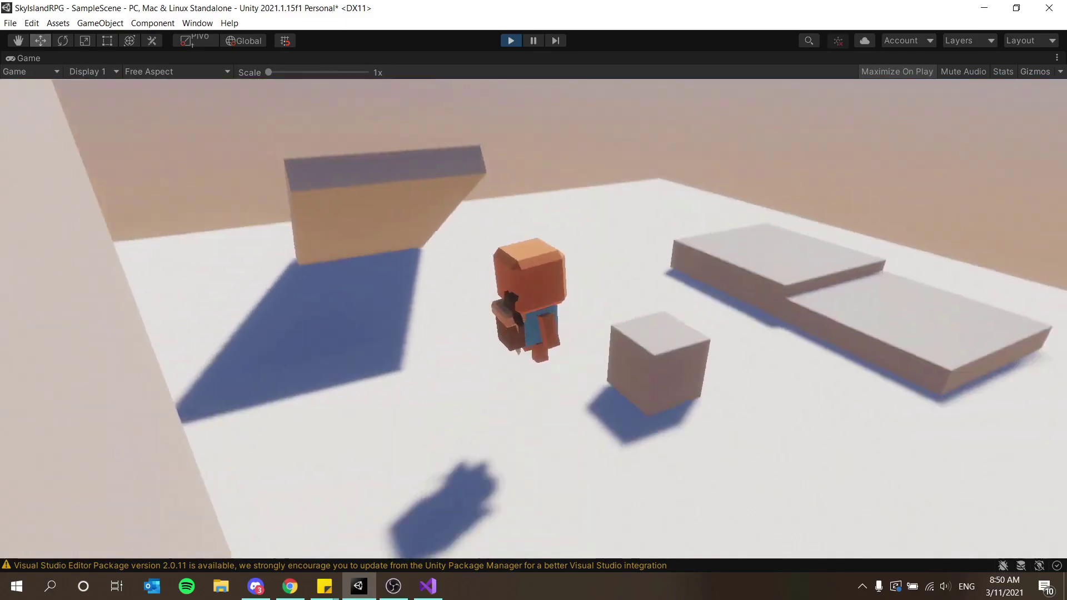
Play-test by jumping, pressing Space mid-air to open the glider, then landing and running
{"action": "key", "text": "space"}
{"action": "key", "text": "w"}
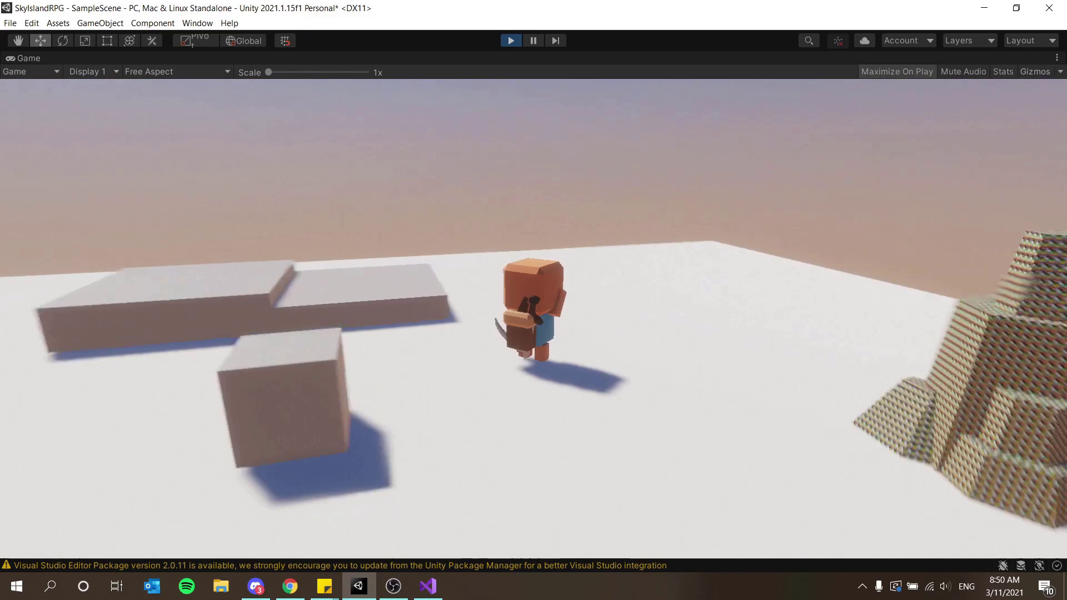
{"action": "key", "text": "space"}
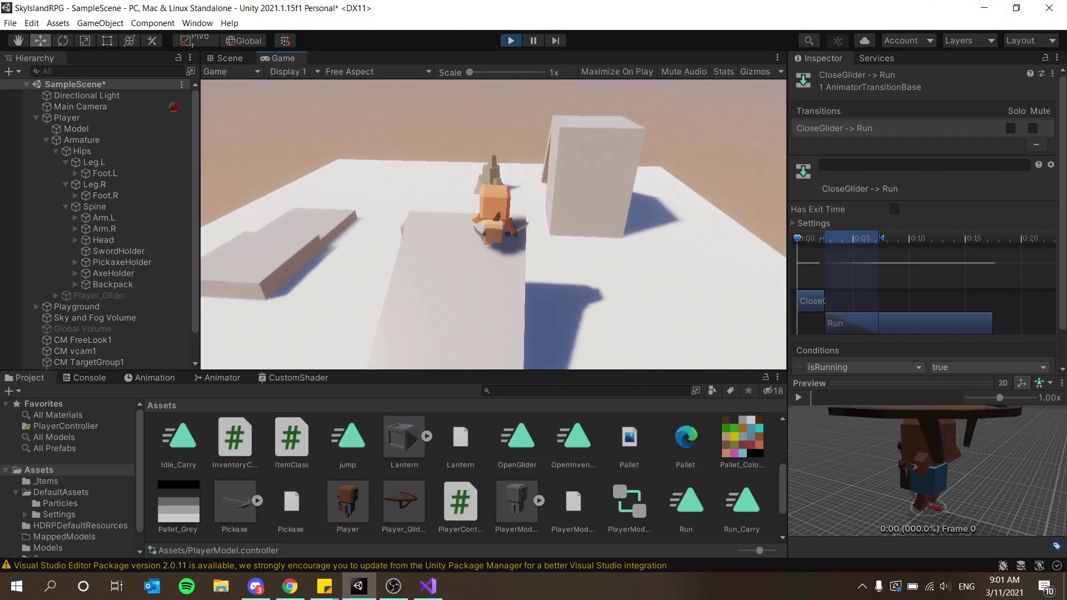
{"action": "key", "text": "space"}
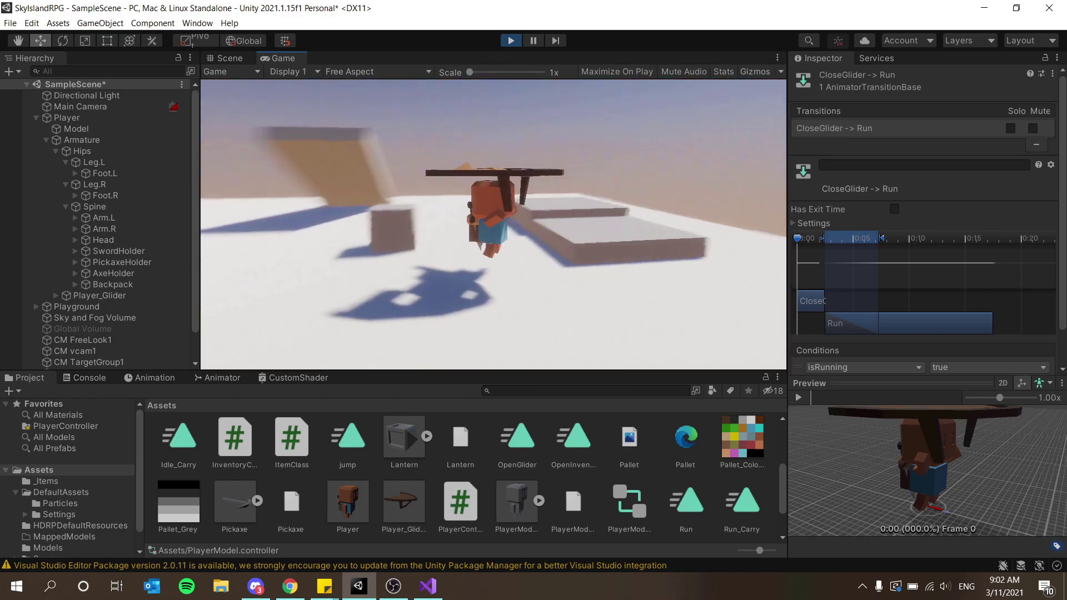
{"action": "key", "text": "w"}
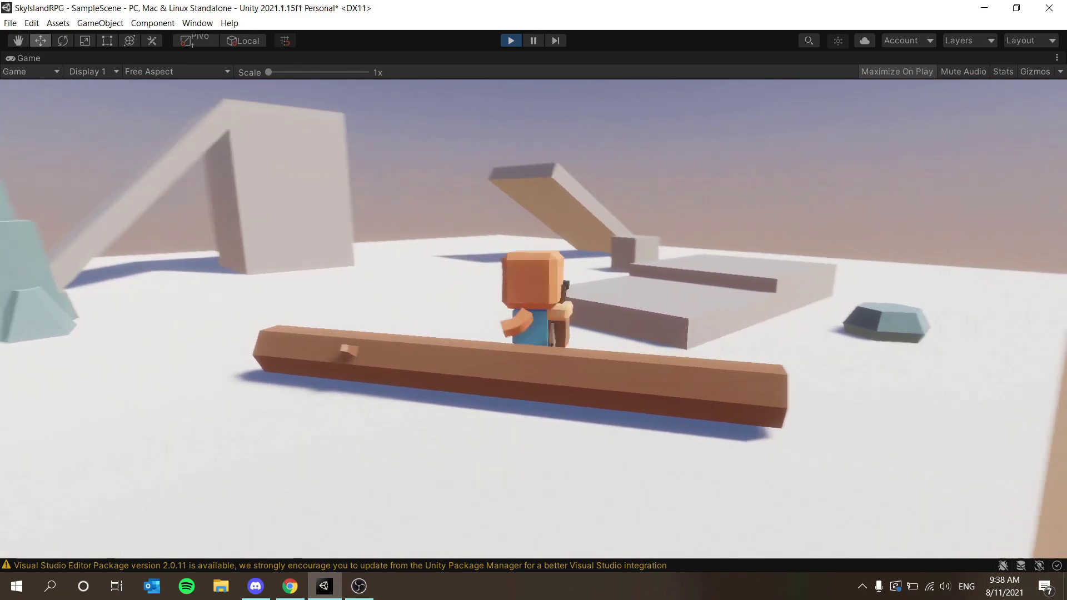
Run past the log and up the ramps, leap off the upper platform and open the glider
{"action": "key", "text": "s"}
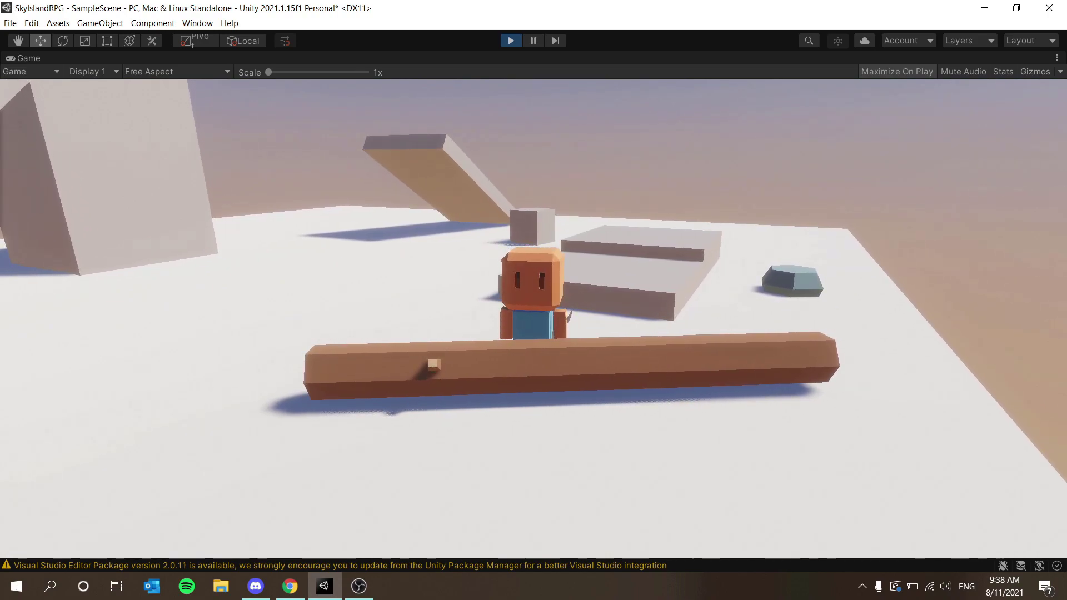
{"action": "key", "text": "w"}
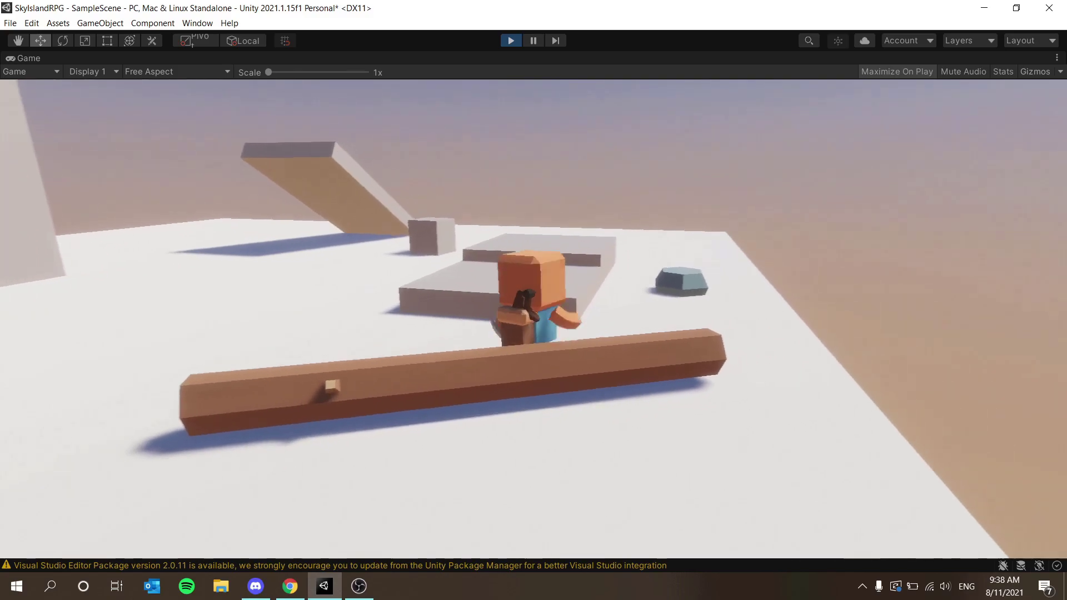
{"action": "key", "text": "w"}
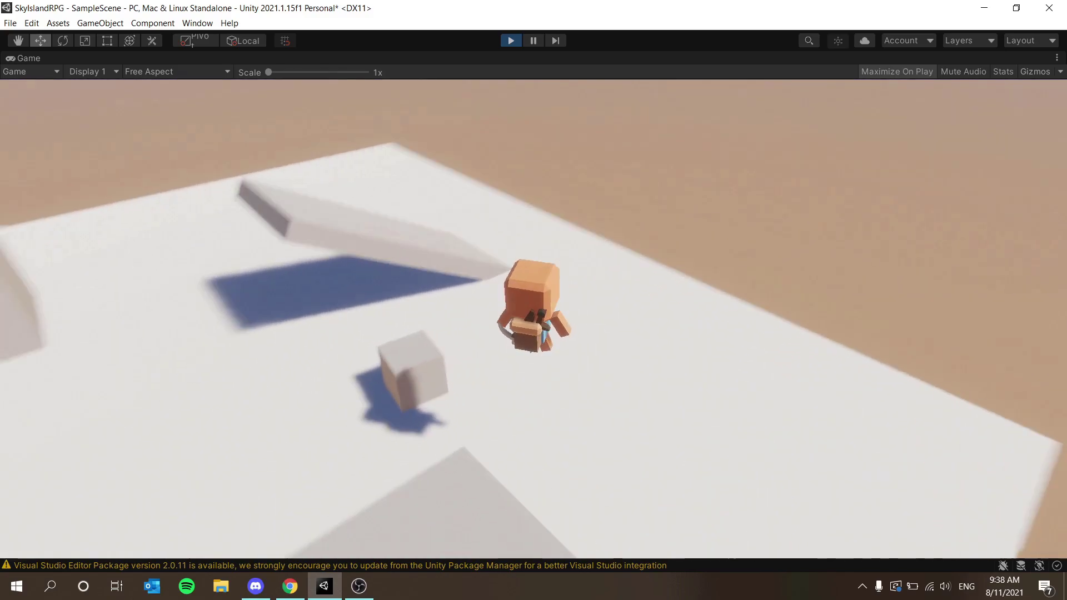
{"action": "key", "text": "w"}
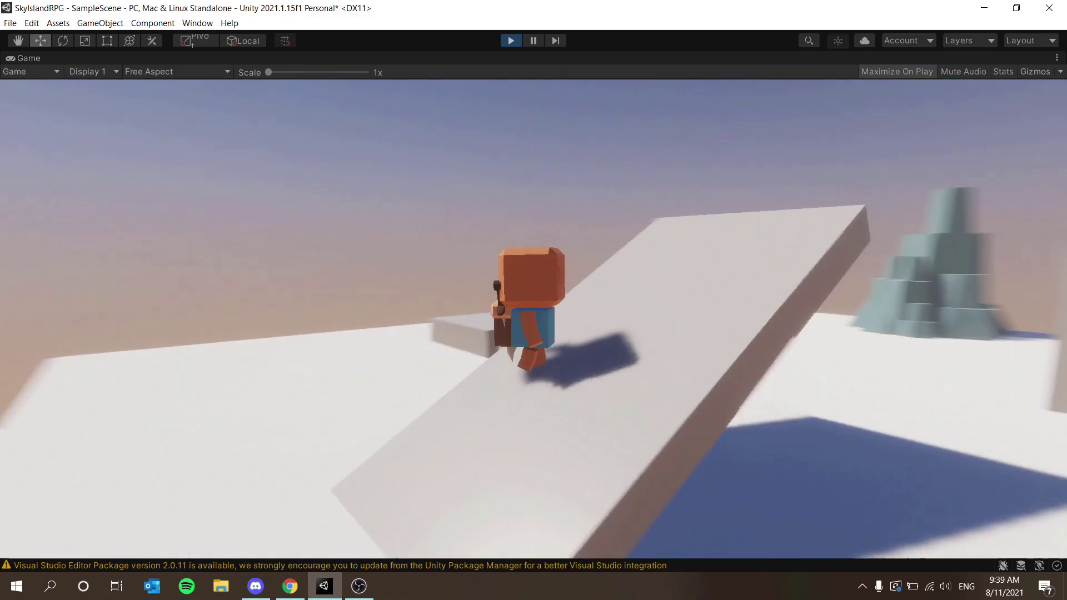
{"action": "key", "text": "w"}
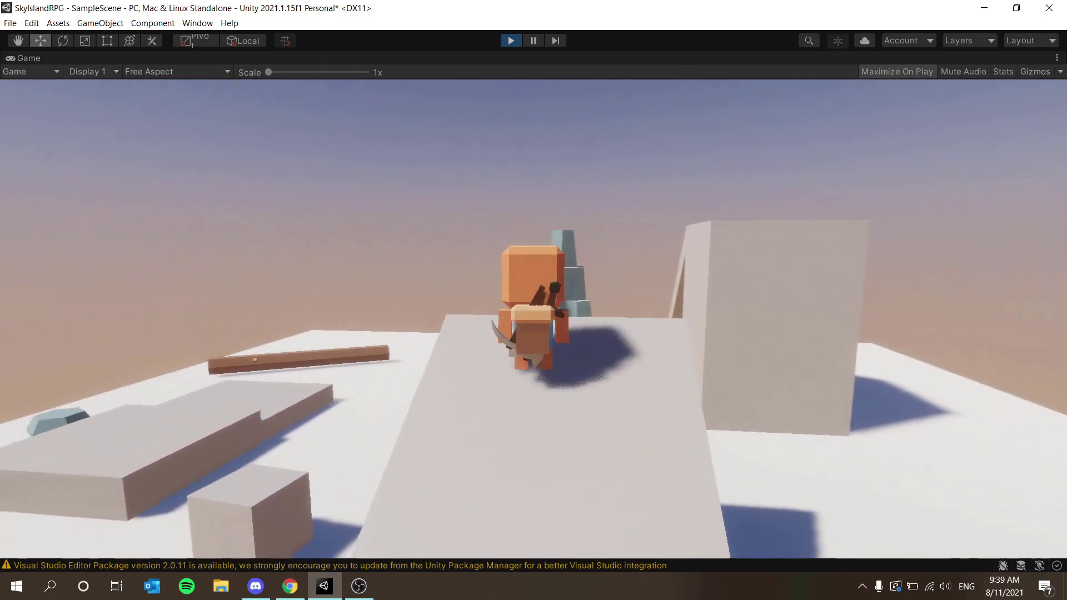
{"action": "key", "text": "space"}
{"action": "key", "text": "w"}
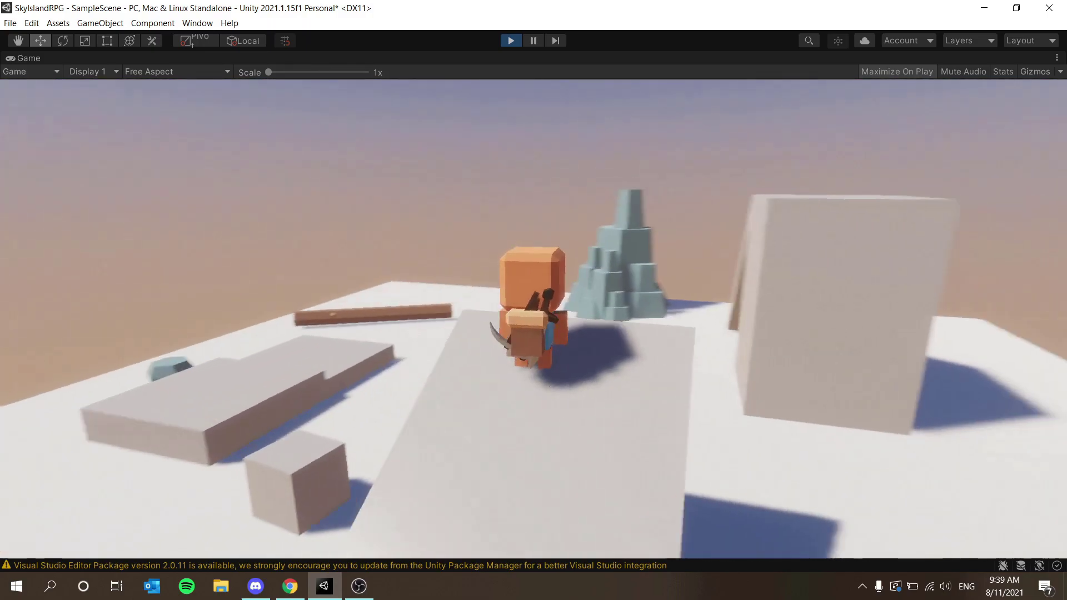
{"action": "key", "text": "space"}
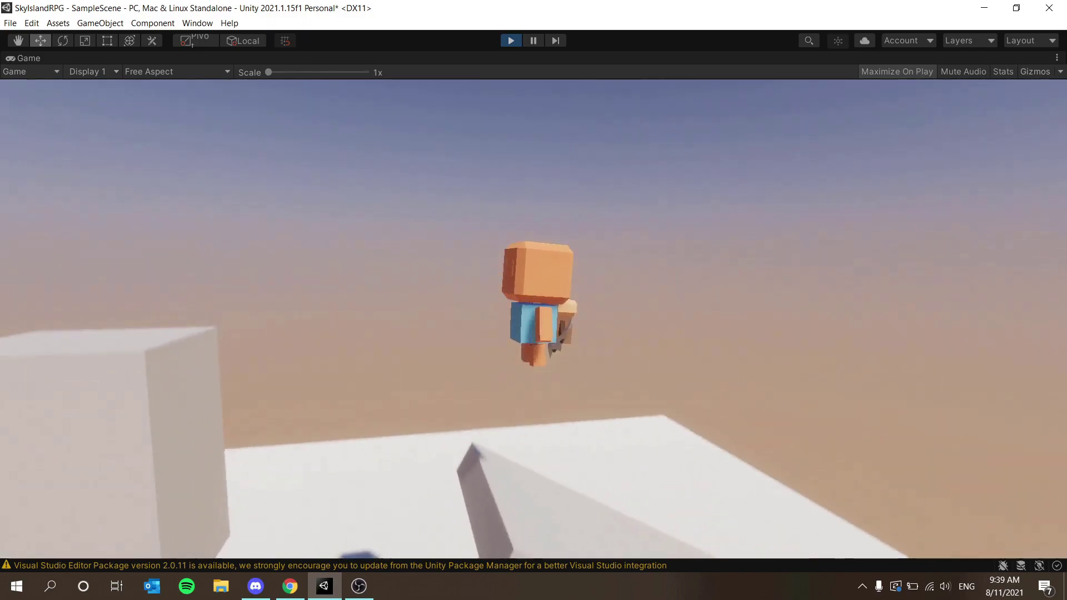
{"action": "key", "text": "space"}
{"action": "key", "text": "w"}
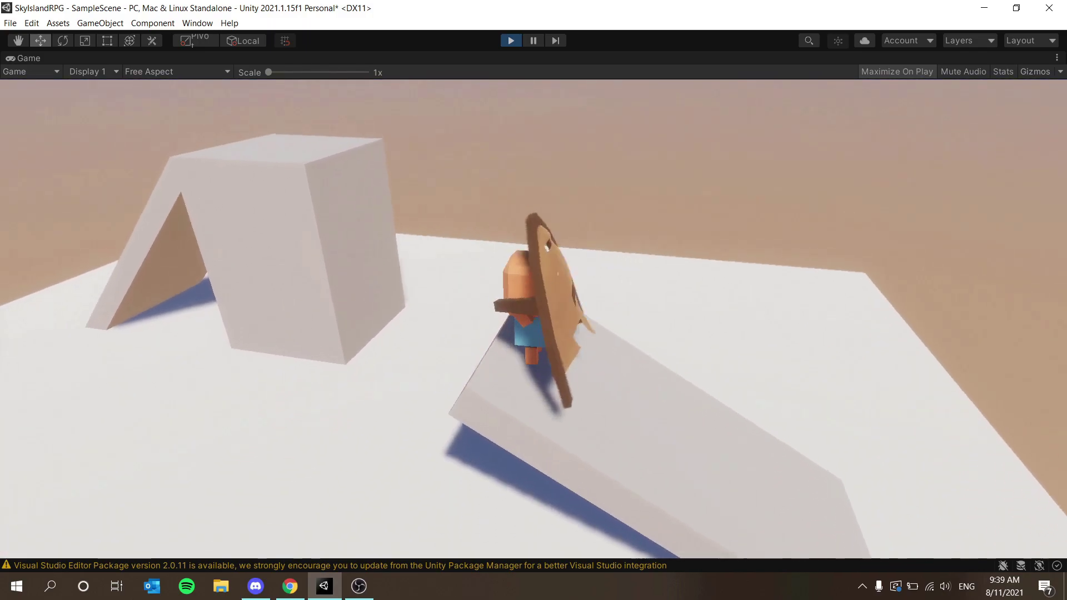
Glide between platforms steering left, then jump off another edge and land past the log
{"action": "key", "text": "space"}
{"action": "key", "text": "a"}
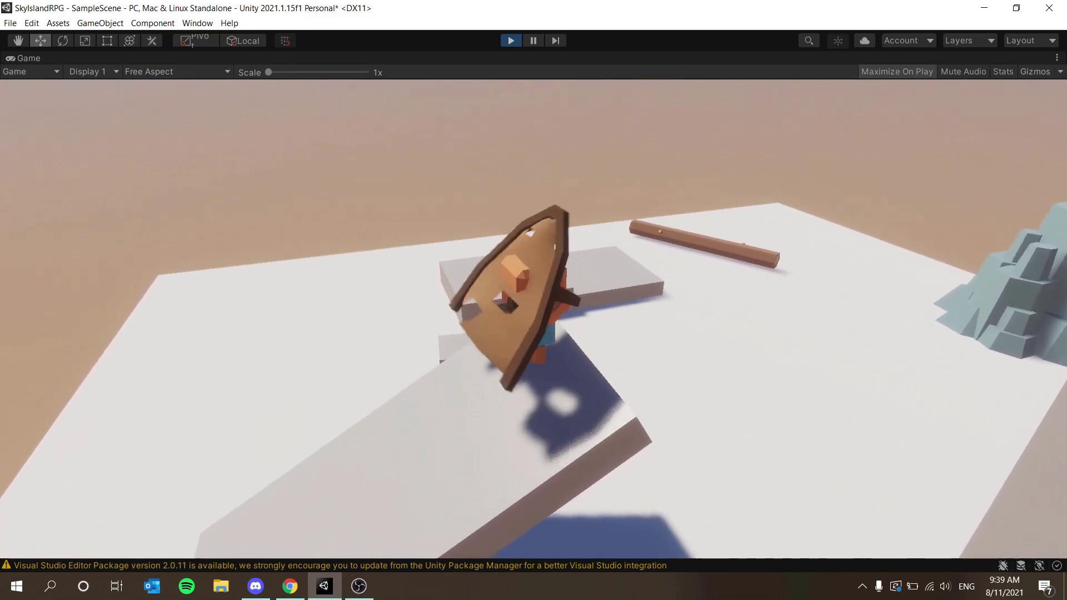
{"action": "key", "text": "space"}
{"action": "key", "text": "space"}
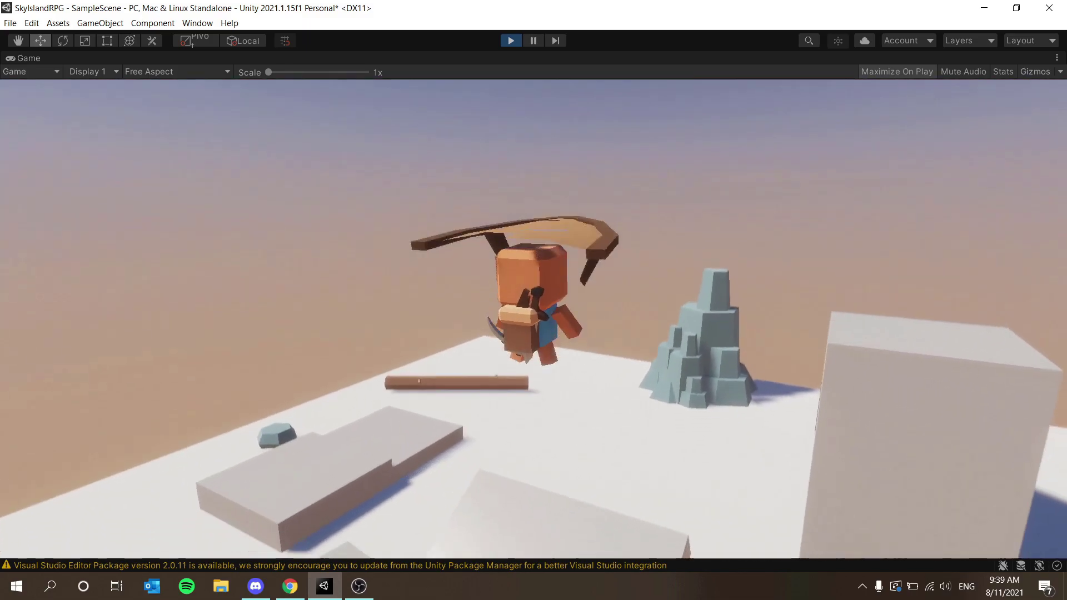
{"action": "key", "text": "space"}
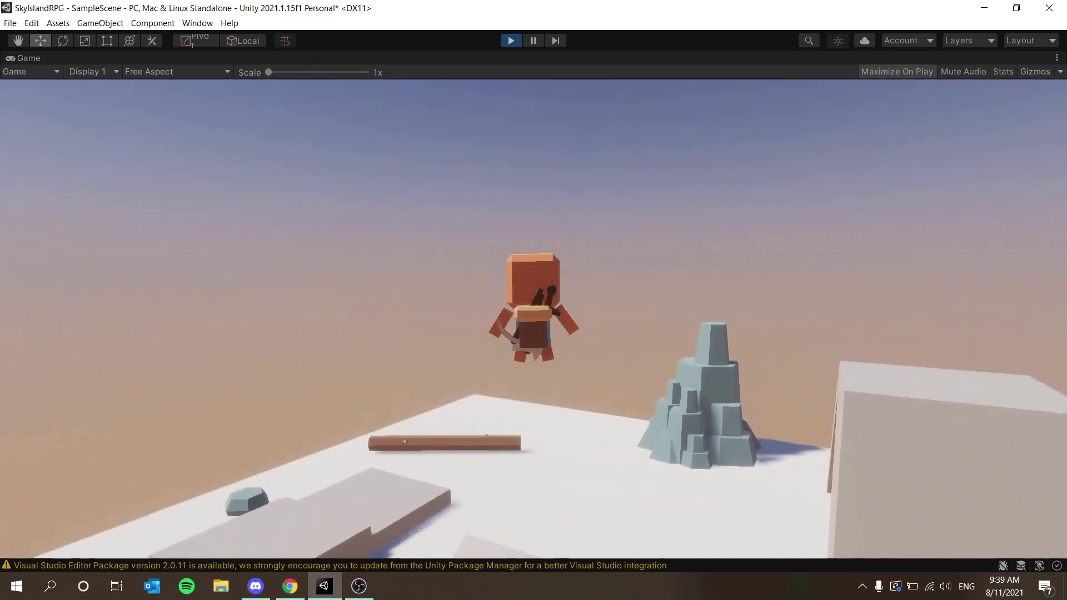
{"action": "key", "text": "space"}
{"action": "key", "text": "w"}
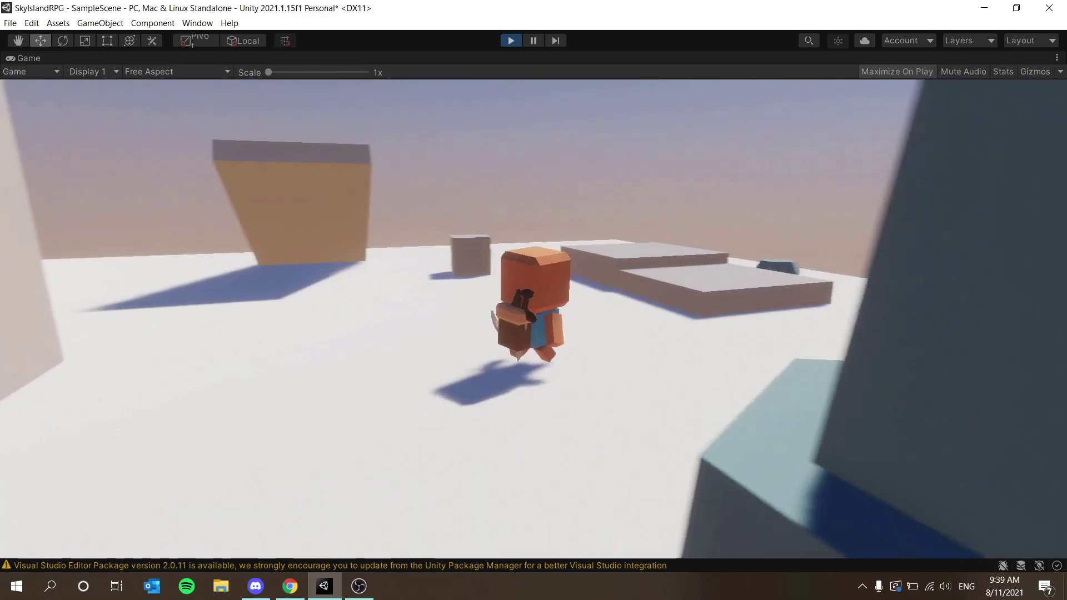
{"action": "key", "text": "space"}
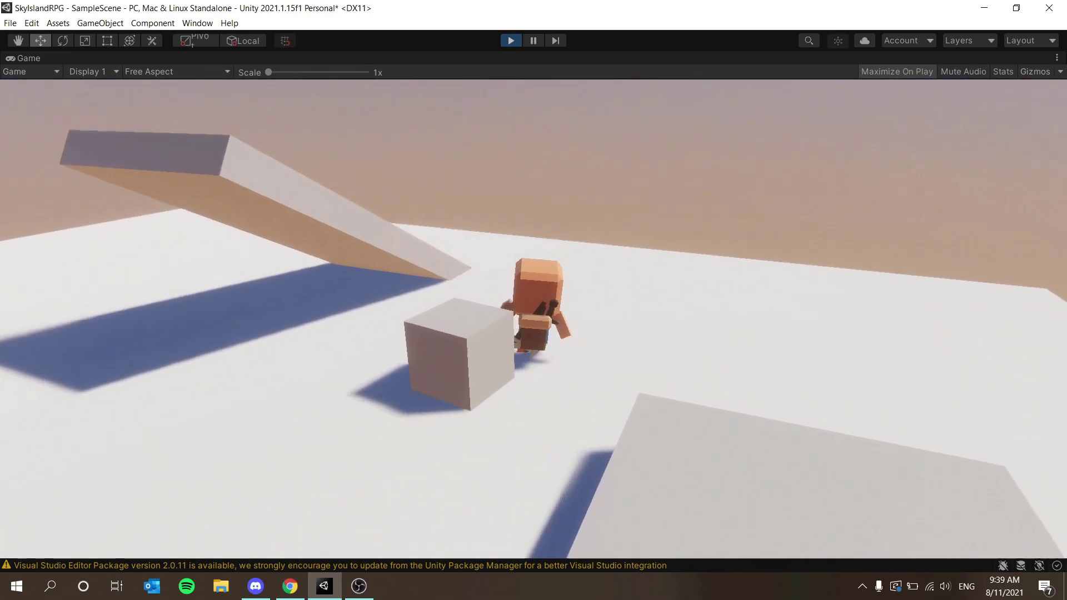
{"action": "key", "text": "w"}
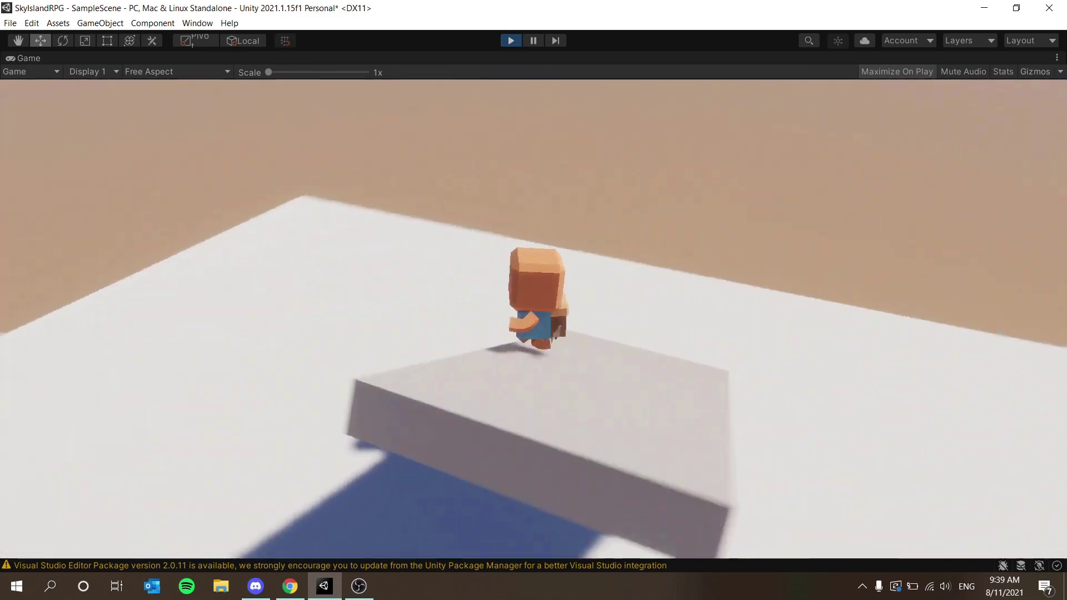
{"action": "key", "text": "w"}
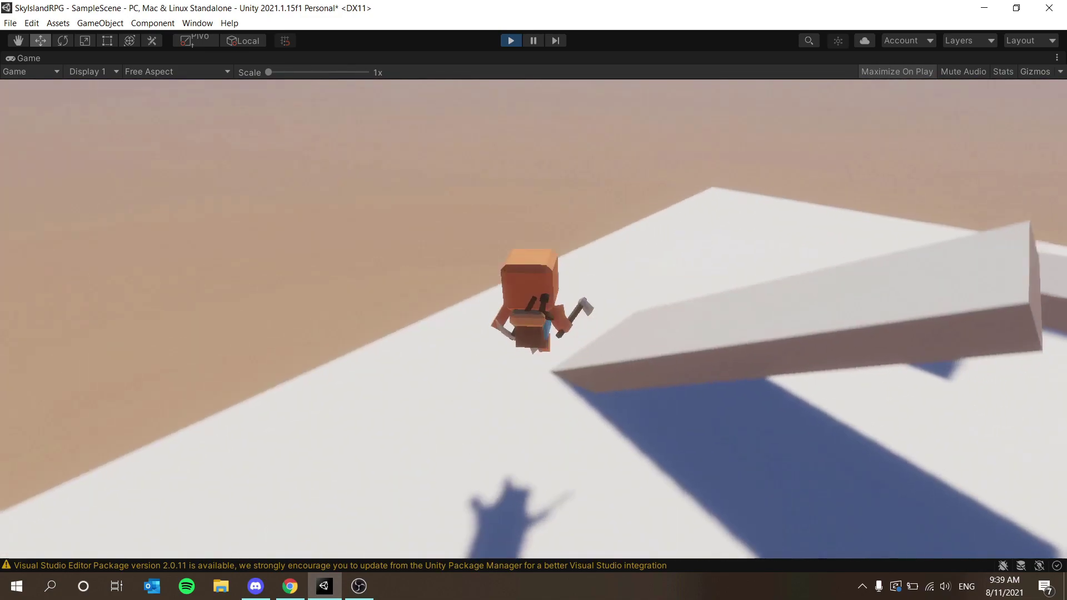
{"action": "key", "text": "w"}
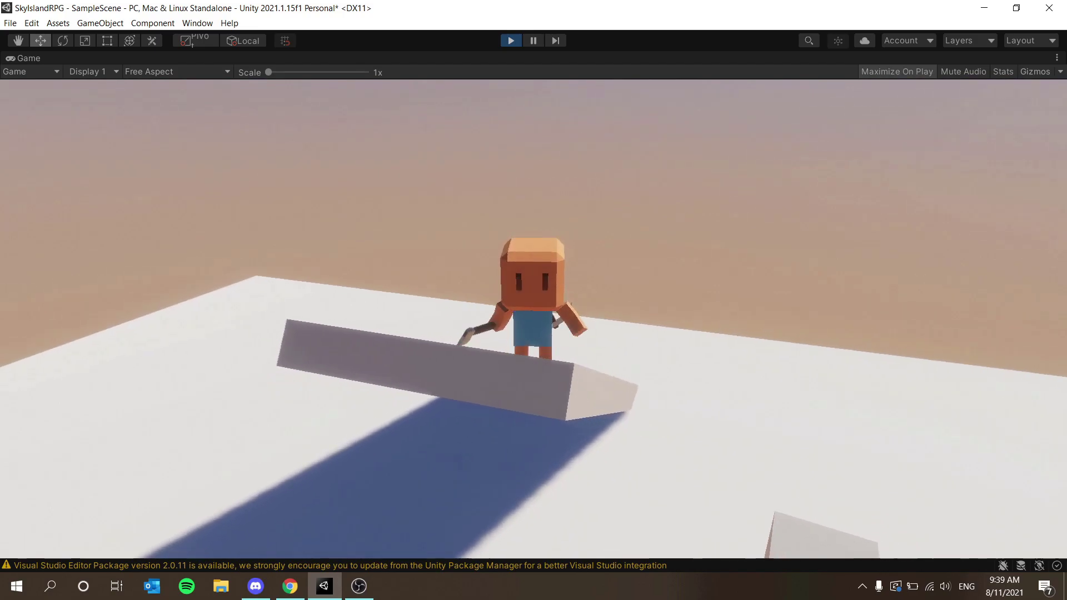
{"action": "key", "text": "space"}
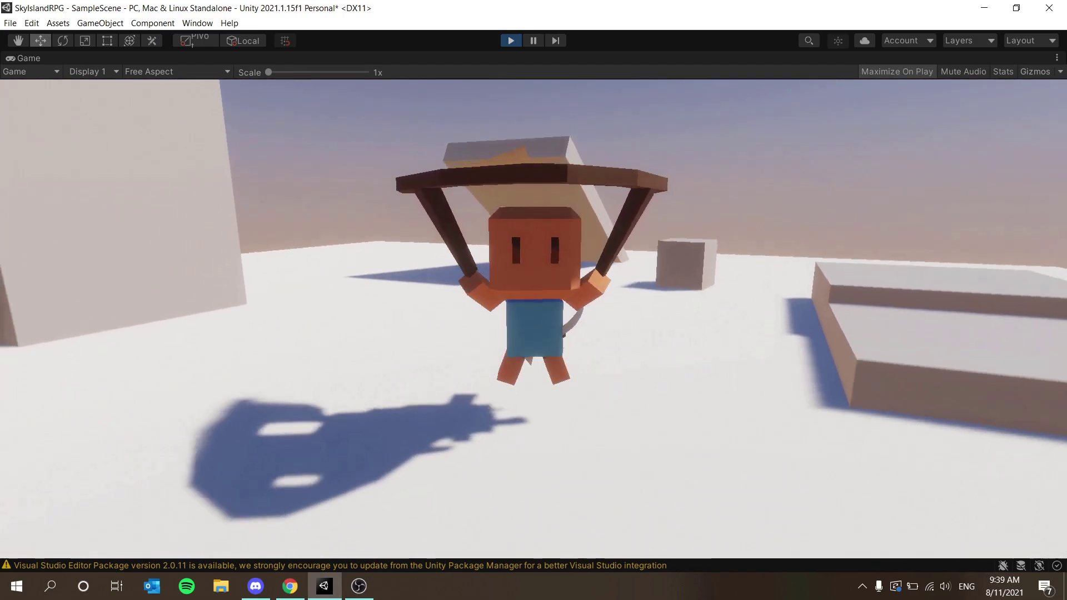
{"action": "key", "text": "w"}
{"action": "key", "text": "w"}
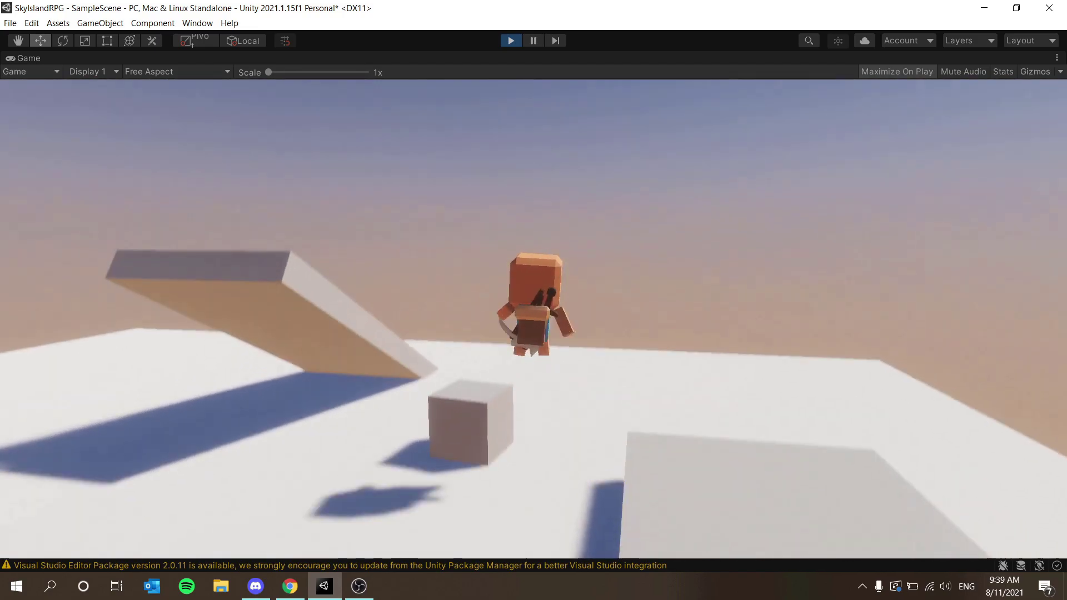
Walk the character up and off the sloped ramp and onto the log, glider overhead
{"action": "key", "text": "w"}
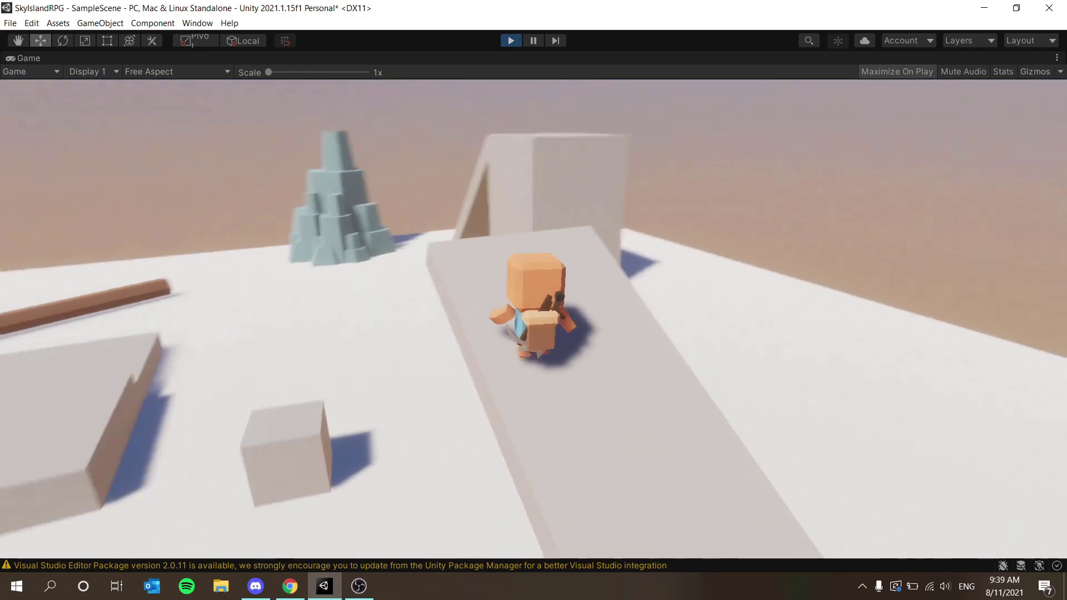
{"action": "key", "text": "s"}
{"action": "key", "text": "w"}
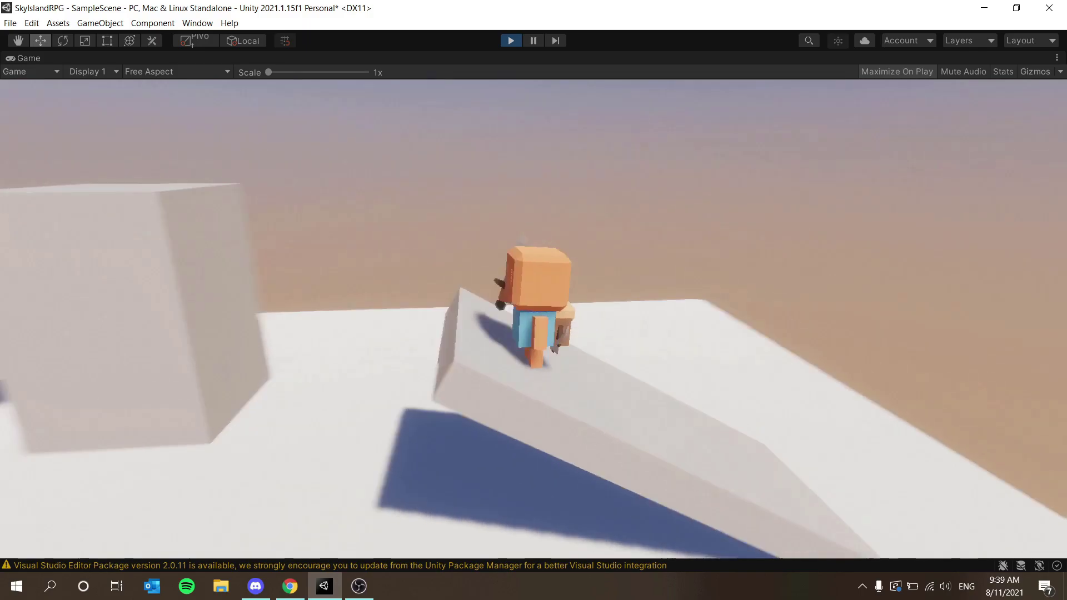
{"action": "key", "text": "s"}
{"action": "key", "text": "s"}
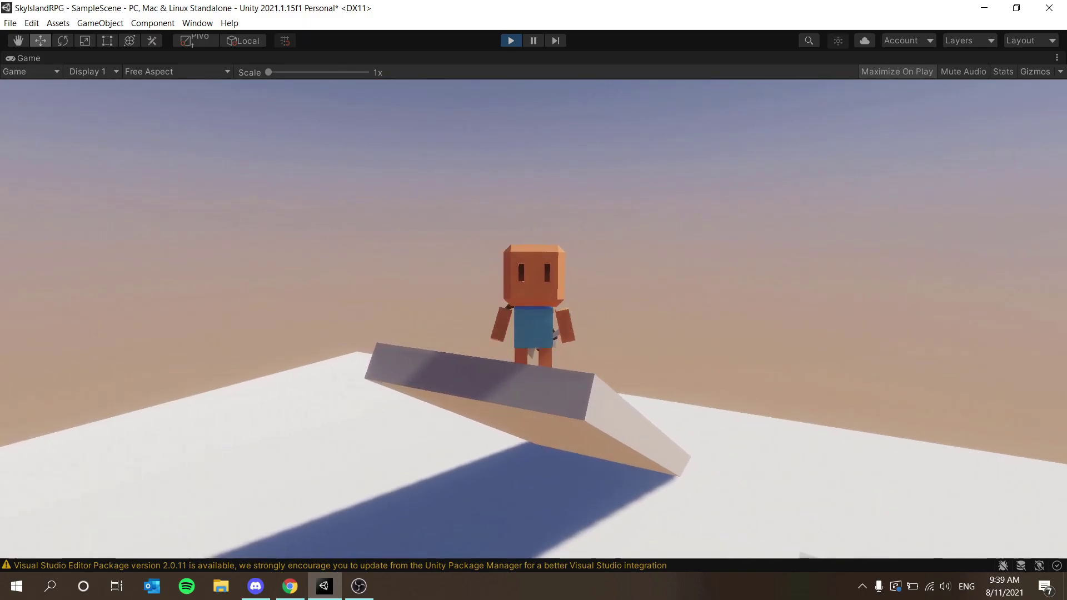
{"action": "key", "text": "s"}
{"action": "key", "text": "w"}
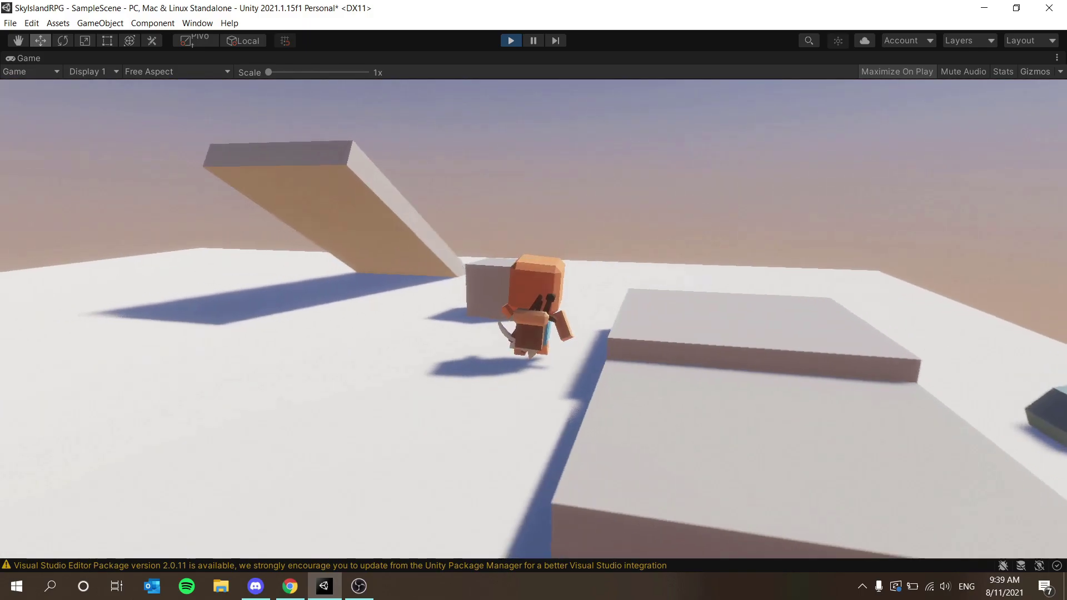
{"action": "key", "text": "w"}
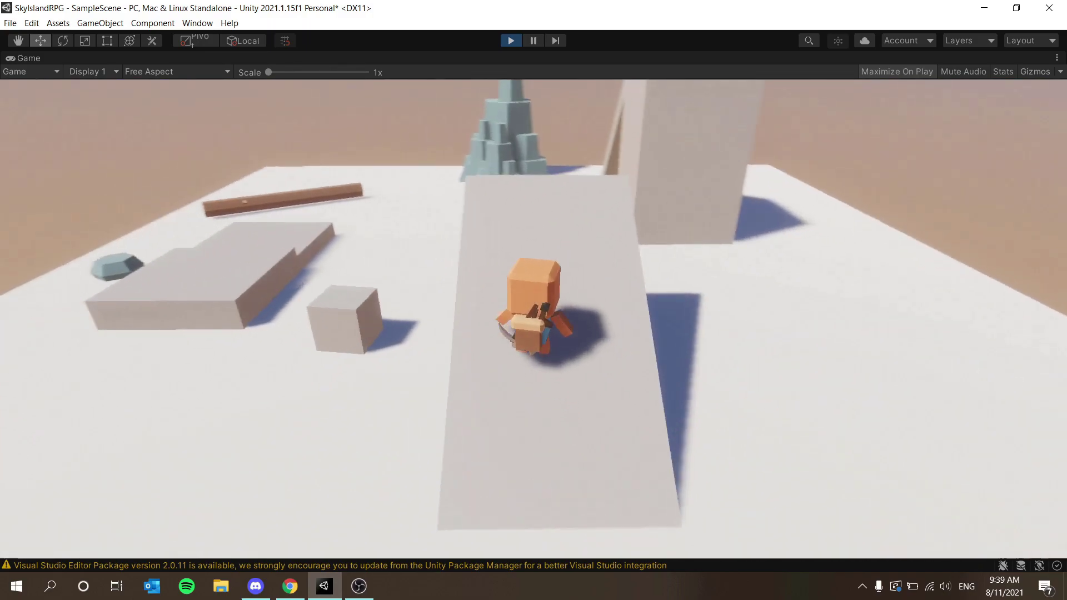
{"action": "key", "text": "s"}
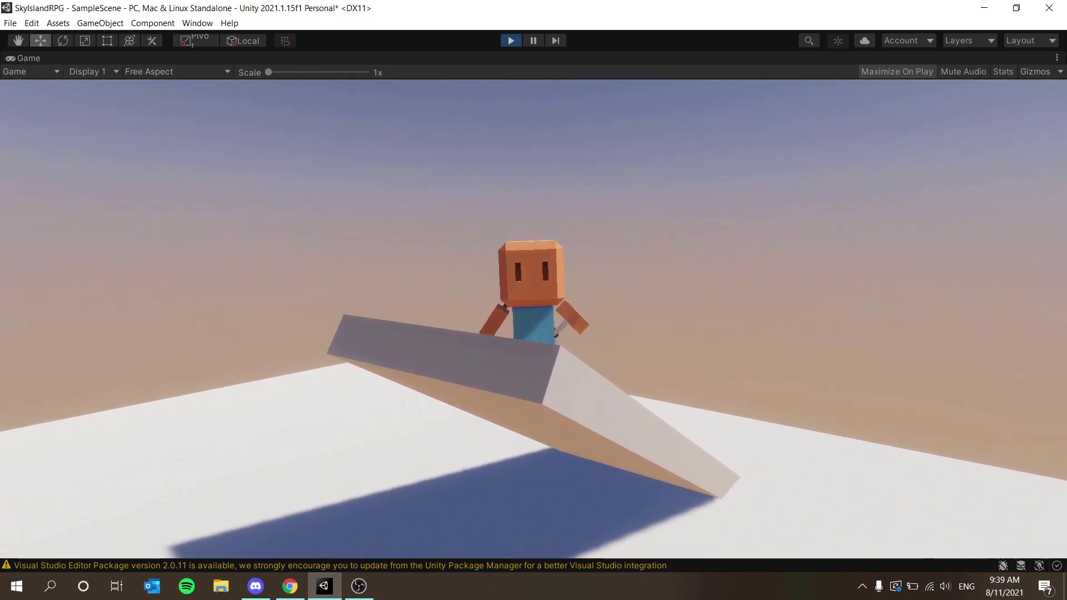
{"action": "key", "text": "s"}
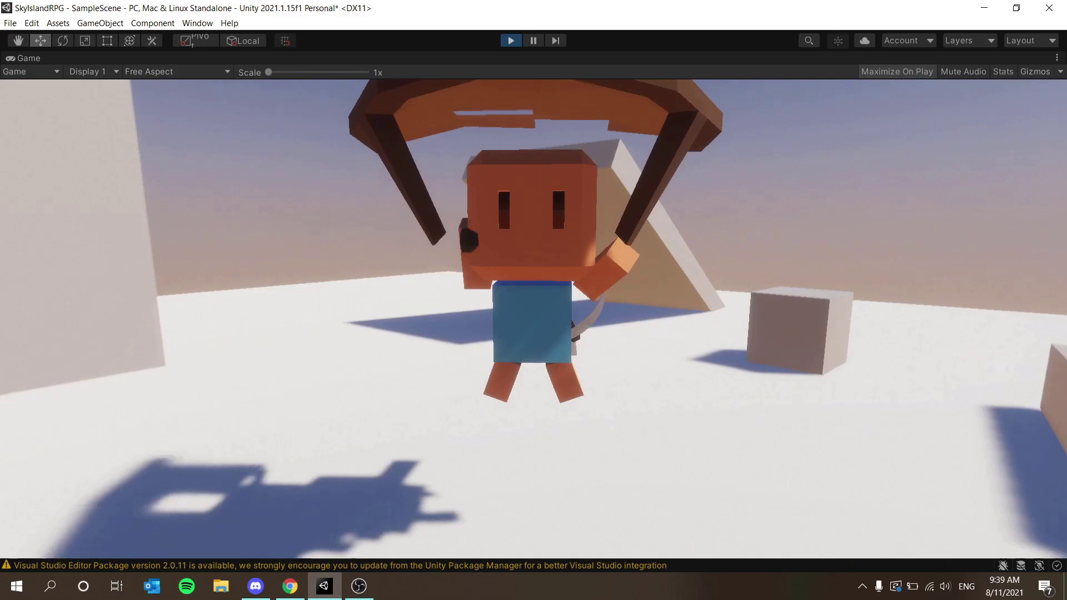
{"action": "key", "text": "w"}
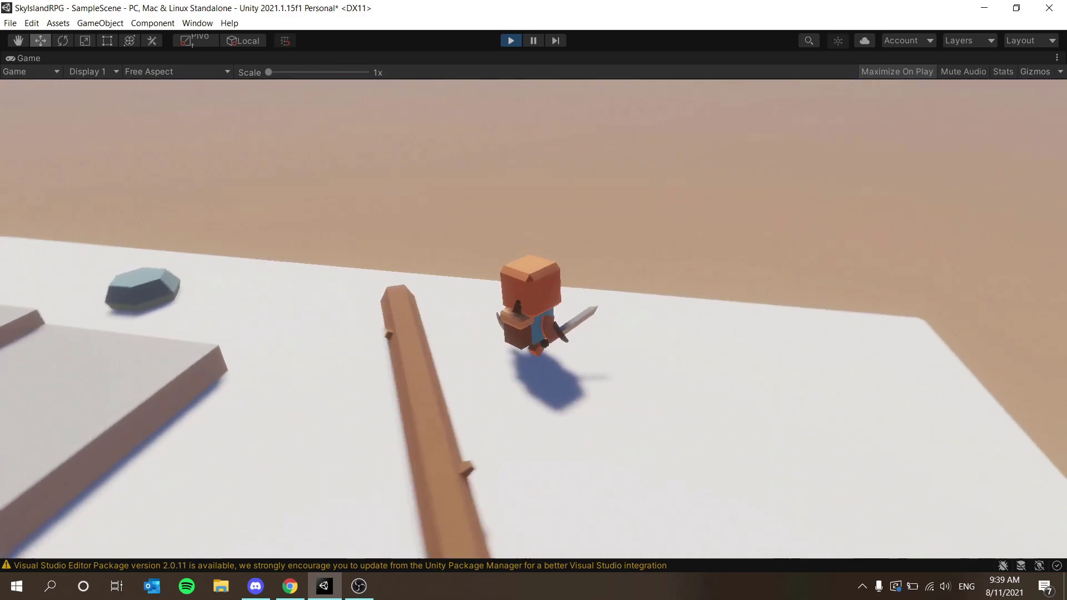
{"action": "key", "text": "s"}
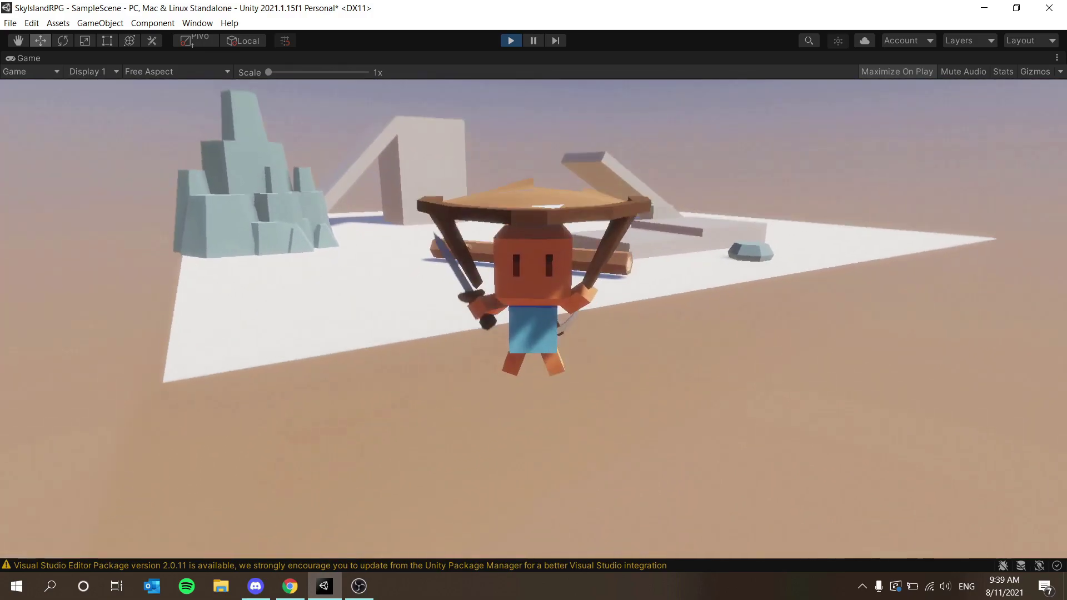
Steer the gliding character beyond the island's edge and exit Play mode with Ctrl+P
{"action": "key", "text": "w"}
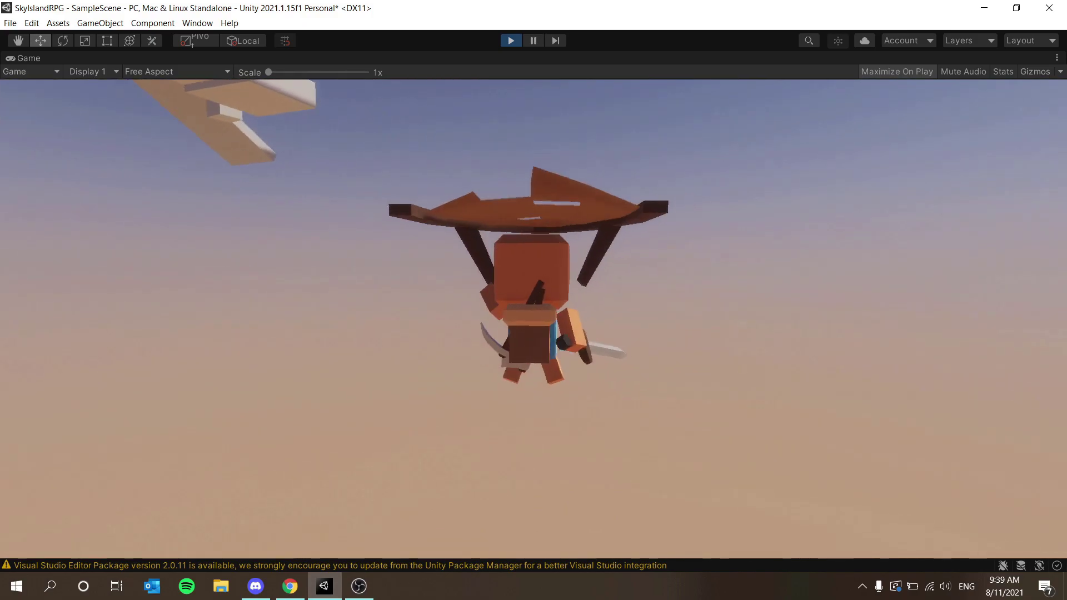
{"action": "key", "text": "s"}
{"action": "key", "text": "w"}
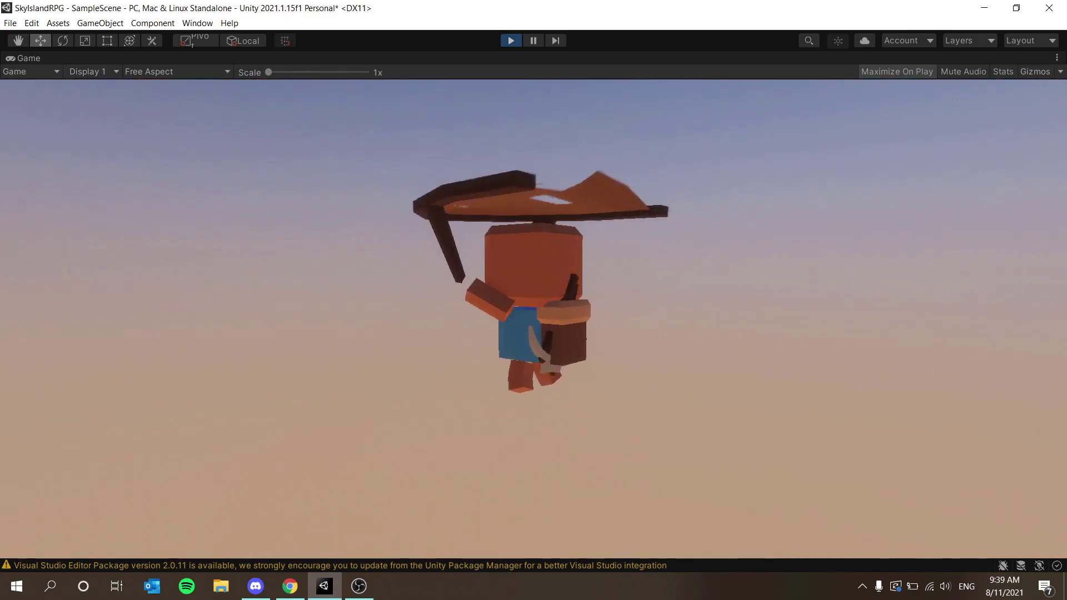
{"action": "key", "text": "s"}
{"action": "key", "text": "w"}
{"action": "key", "text": "ctrl+p"}
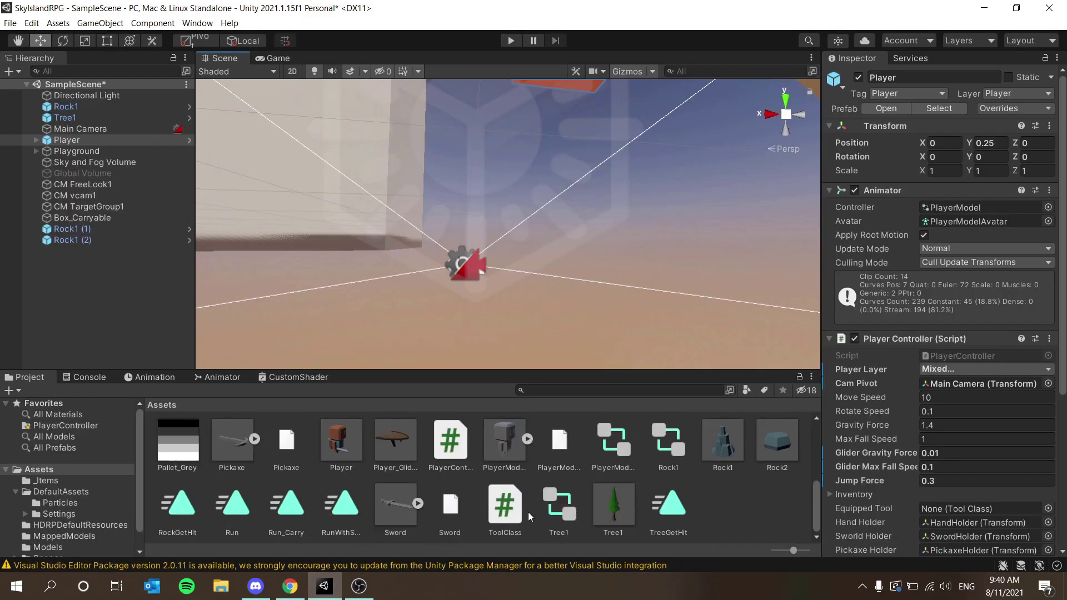
Inspect the Glider model's import settings with an enlarged preview
{"action": "scroll", "coordinate": [529, 516], "scroll_direction": "up", "scroll_amount": 2}
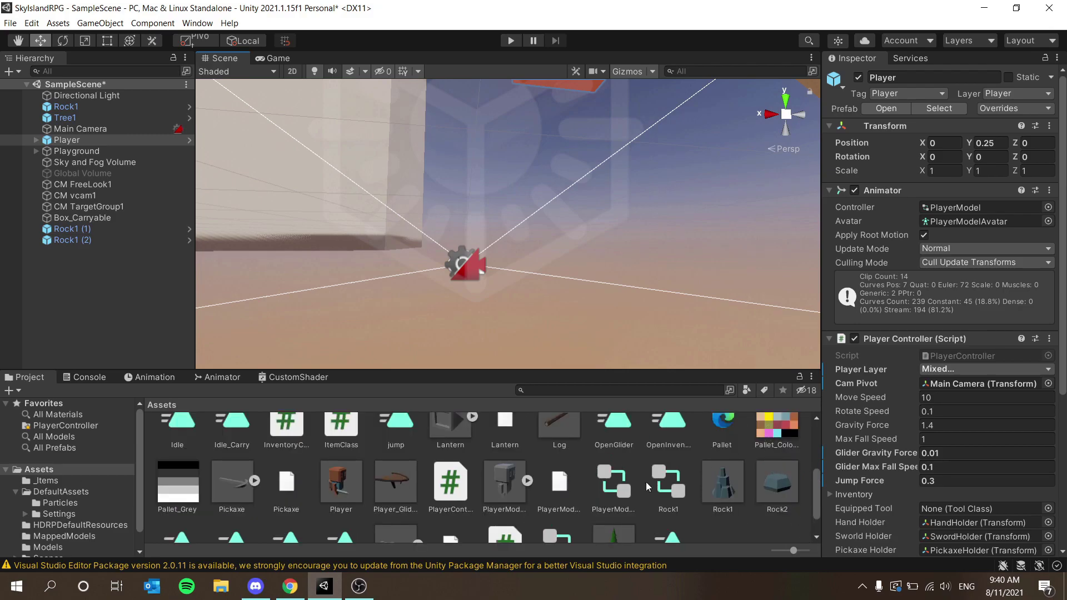
{"action": "scroll", "coordinate": [463, 497], "scroll_direction": "up", "scroll_amount": 6}
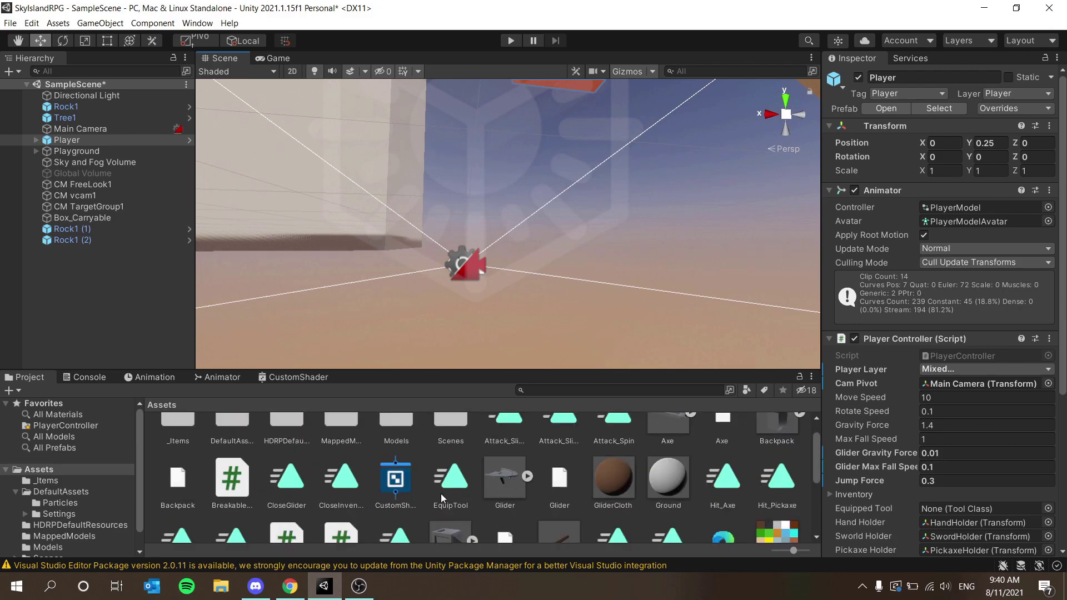
{"action": "left_click", "coordinate": [498, 483]}
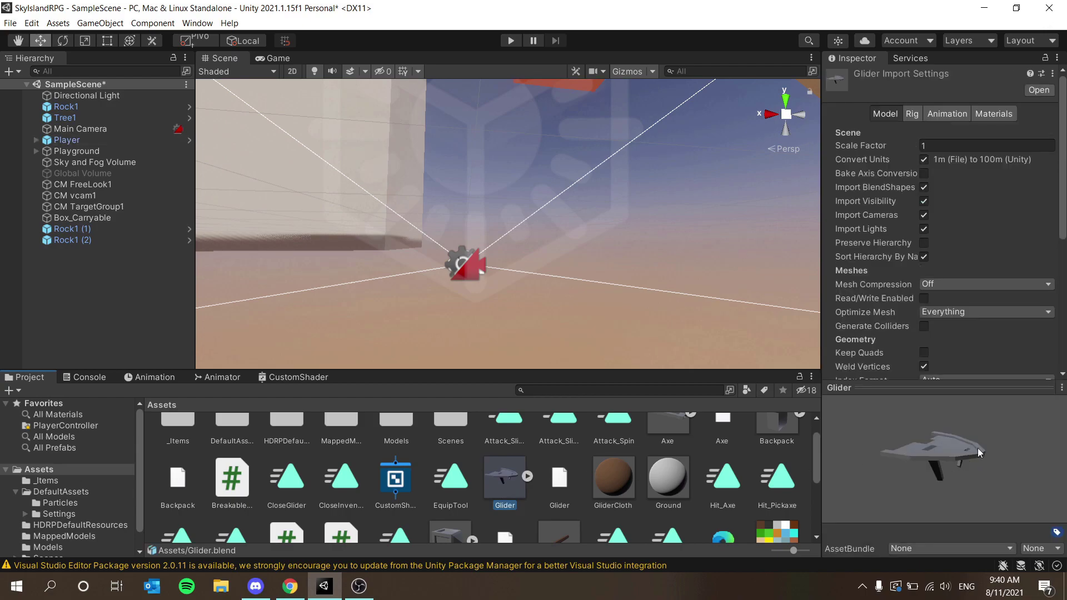
{"action": "left_click_drag", "start_coordinate": [968, 391], "coordinate": [968, 313]}
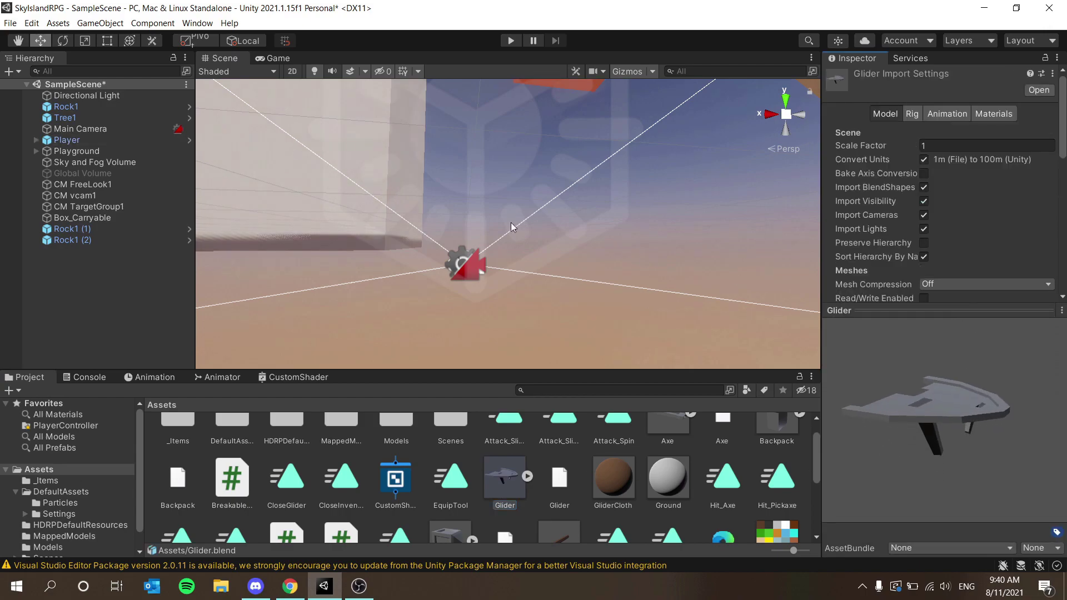
Select the Player object and frame it in the Scene view
{"action": "left_click", "coordinate": [78, 143]}
{"action": "key", "text": "f"}
{"action": "middle_click_drag", "start_coordinate": [506, 168], "coordinate": [536, 268]}
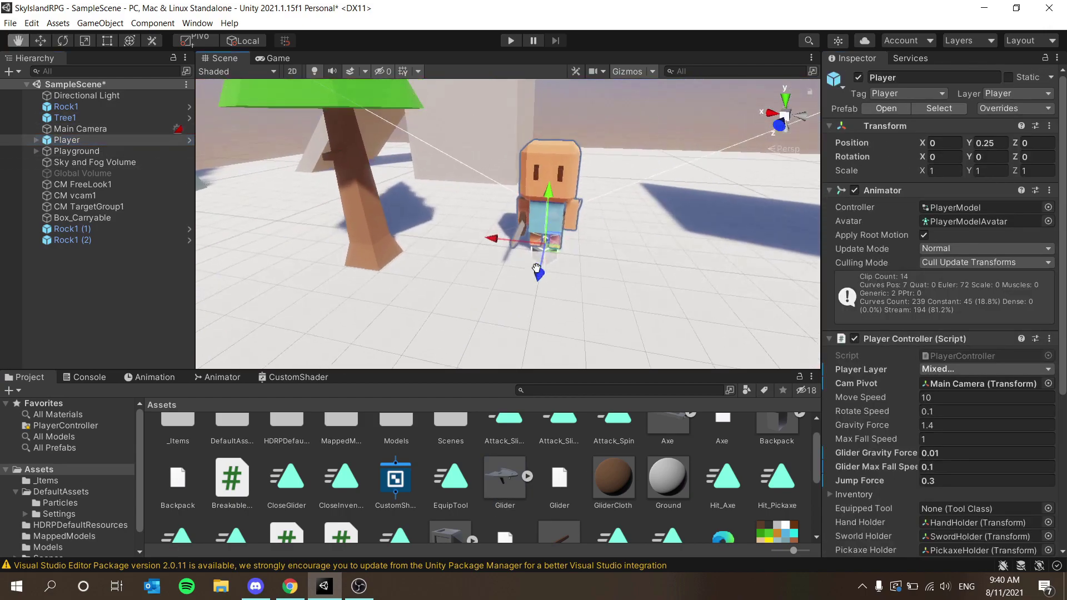
{"action": "scroll", "coordinate": [431, 232], "scroll_direction": "up", "scroll_amount": 5}
{"action": "scroll", "coordinate": [731, 462], "scroll_direction": "down", "scroll_amount": 2}
Show the Pallet_Colors texture with a larger preview and orbit in close on the Player
{"action": "left_click", "coordinate": [784, 478]}
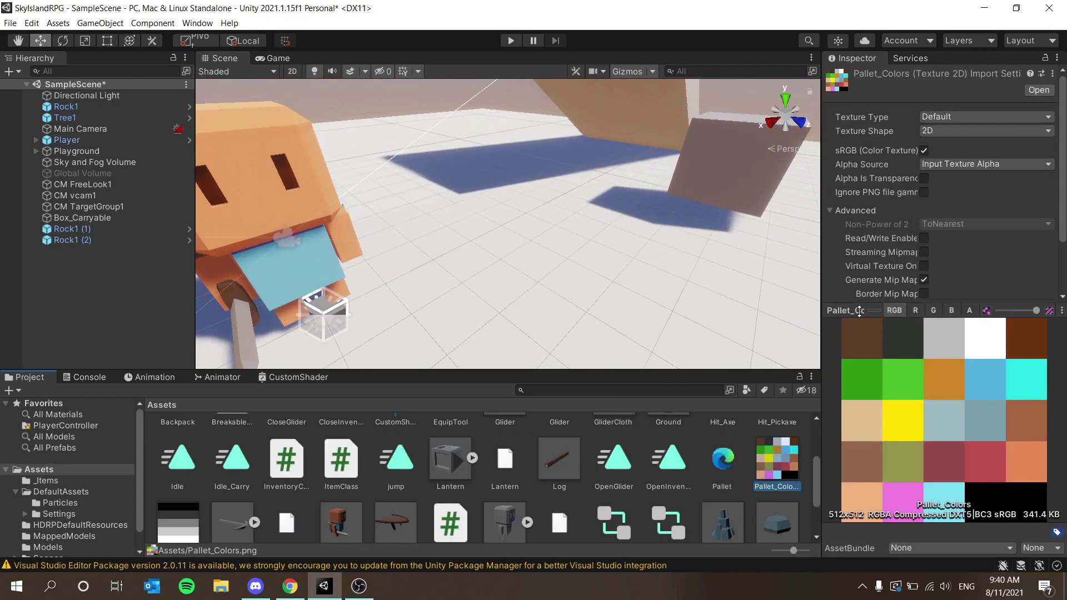
{"action": "left_click_drag", "start_coordinate": [860, 310], "coordinate": [859, 268]}
{"action": "scroll", "coordinate": [380, 199], "scroll_direction": "down", "scroll_amount": 5}
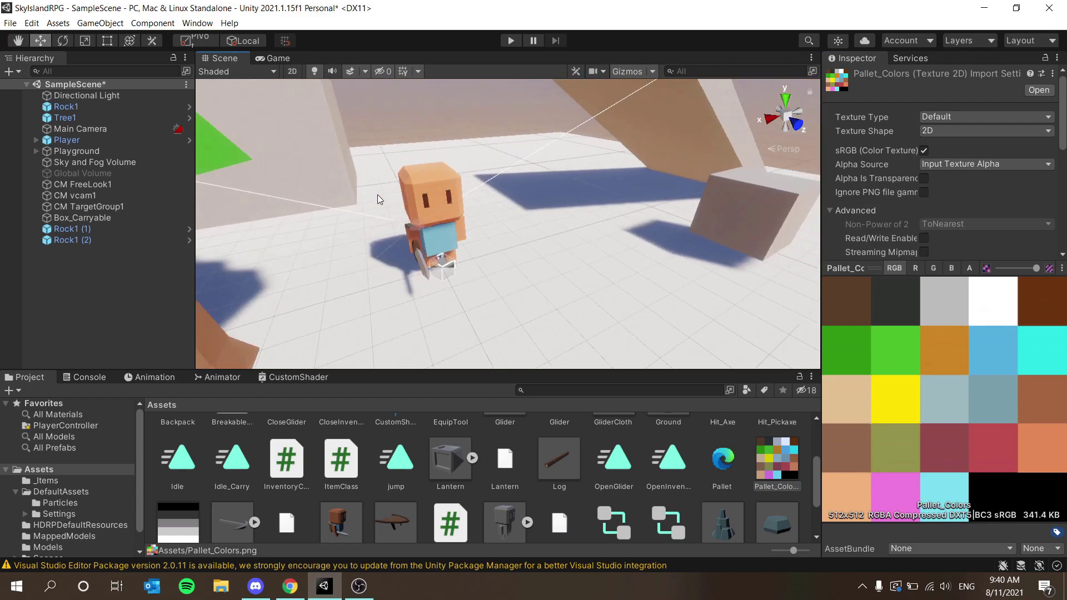
{"action": "scroll", "coordinate": [371, 204], "scroll_direction": "down", "scroll_amount": 5}
{"action": "left_click_drag", "start_coordinate": [389, 212], "coordinate": [560, 243], "text": "alt"}
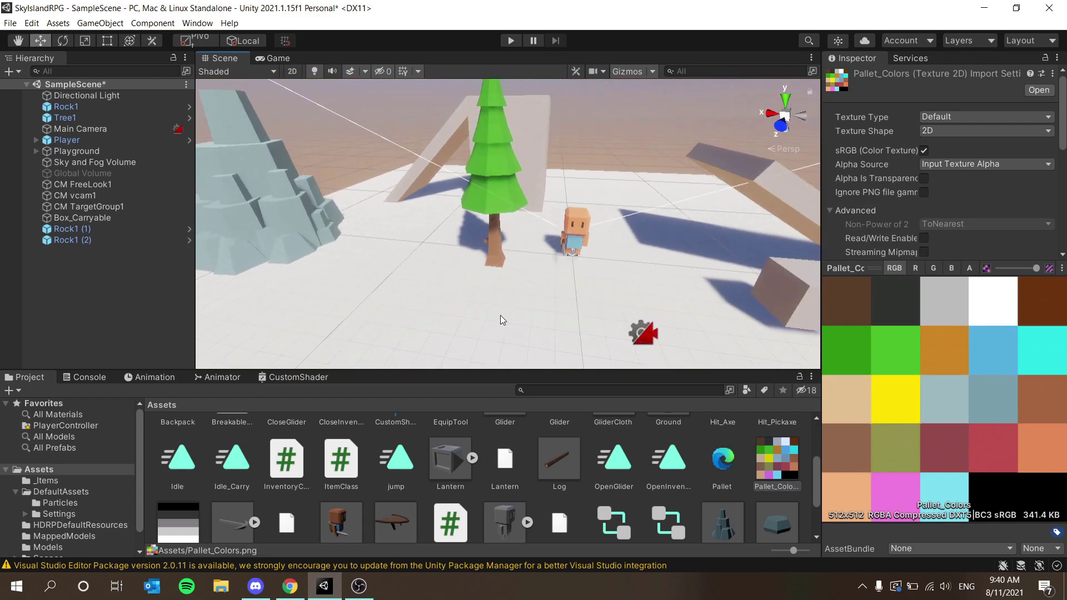
{"action": "scroll", "coordinate": [501, 316], "scroll_direction": "up", "scroll_amount": 3}
{"action": "left_click_drag", "start_coordinate": [512, 256], "coordinate": [480, 270], "text": "alt"}
{"action": "scroll", "coordinate": [480, 271], "scroll_direction": "up", "scroll_amount": 3}
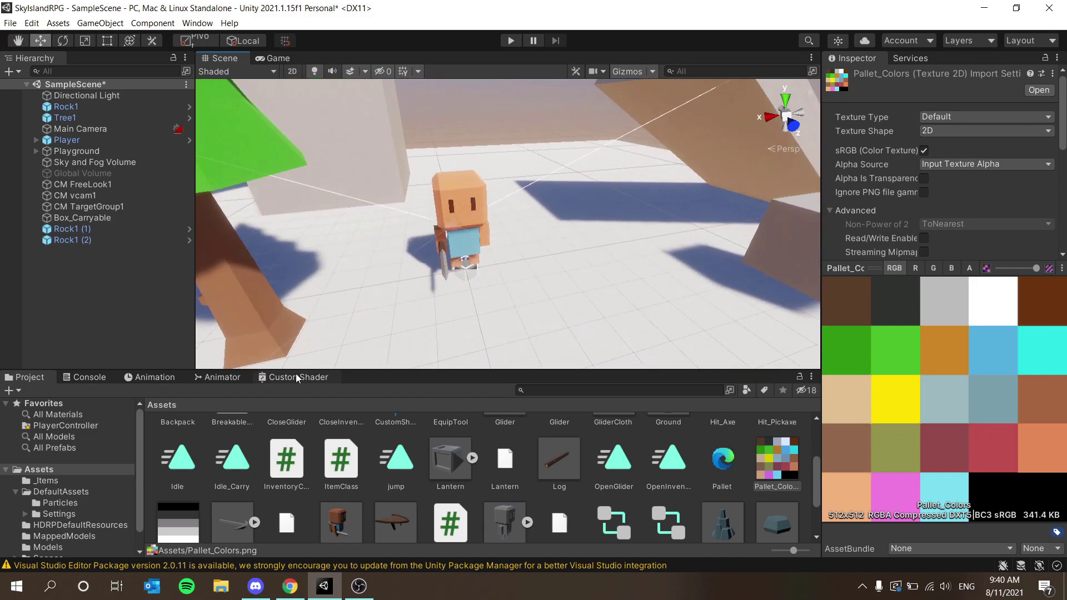
Open the CustomShader graph and enlarge its panel
{"action": "left_click", "coordinate": [327, 377]}
{"action": "left_click_drag", "start_coordinate": [412, 370], "coordinate": [422, 237]}
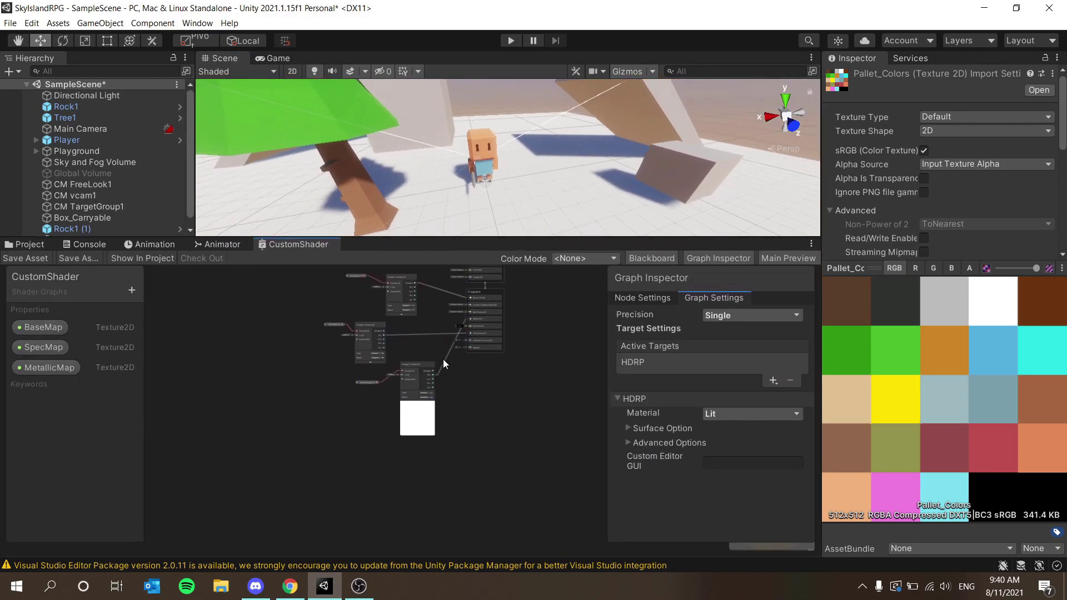
{"action": "scroll", "coordinate": [419, 339], "scroll_direction": "up", "scroll_amount": 3}
{"action": "scroll", "coordinate": [414, 358], "scroll_direction": "up", "scroll_amount": 4}
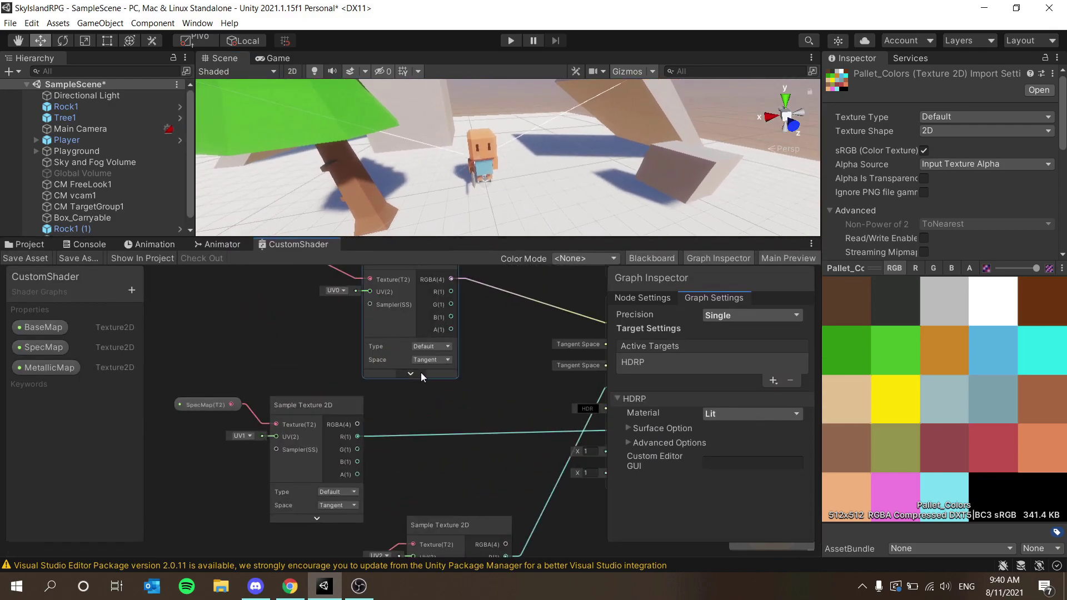
{"action": "scroll", "coordinate": [288, 412], "scroll_direction": "up", "scroll_amount": 3}
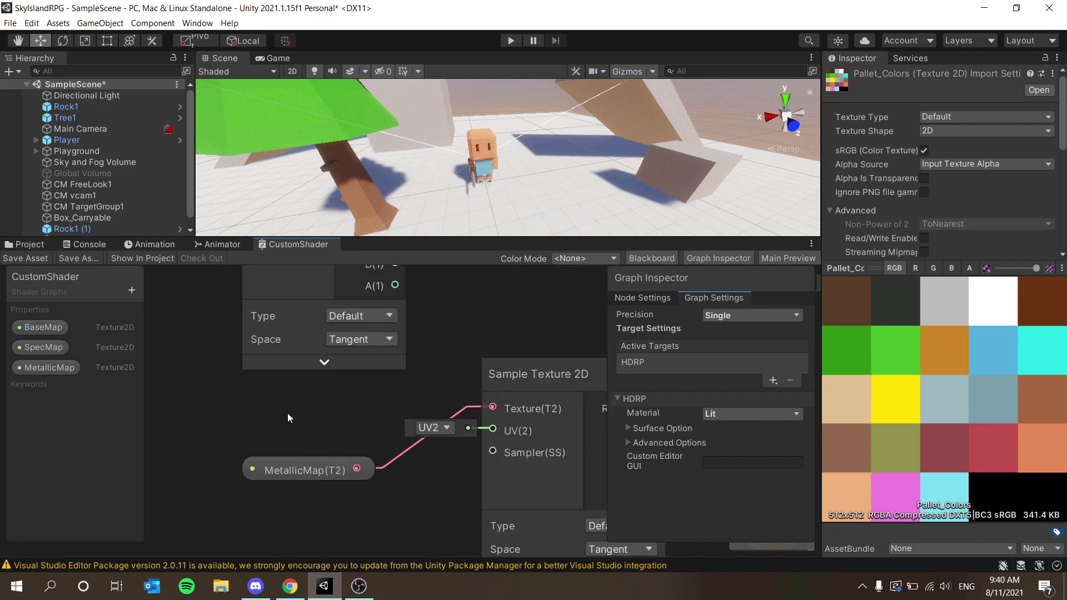
{"action": "scroll", "coordinate": [389, 411], "scroll_direction": "down", "scroll_amount": 2}
Pan to and select the BaseMap sample node, inspecting its wiring into the Fragment outputs
{"action": "middle_click_drag", "start_coordinate": [329, 472], "coordinate": [402, 356]}
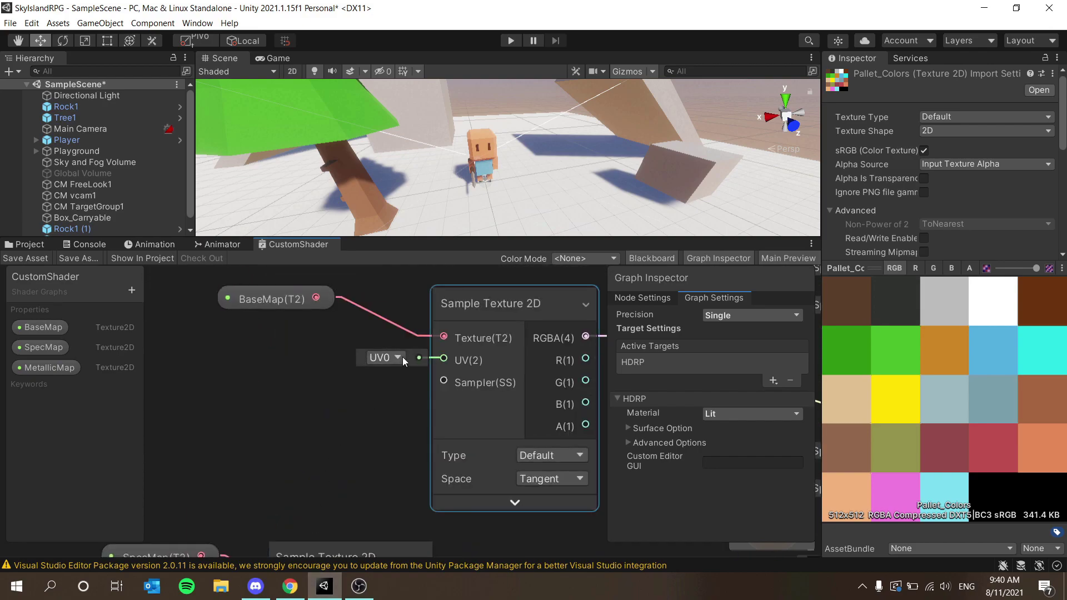
{"action": "scroll", "coordinate": [402, 358], "scroll_direction": "down", "scroll_amount": 1}
{"action": "left_click", "coordinate": [457, 419]}
{"action": "scroll", "coordinate": [458, 419], "scroll_direction": "down", "scroll_amount": 5}
{"action": "scroll", "coordinate": [411, 401], "scroll_direction": "up", "scroll_amount": 4}
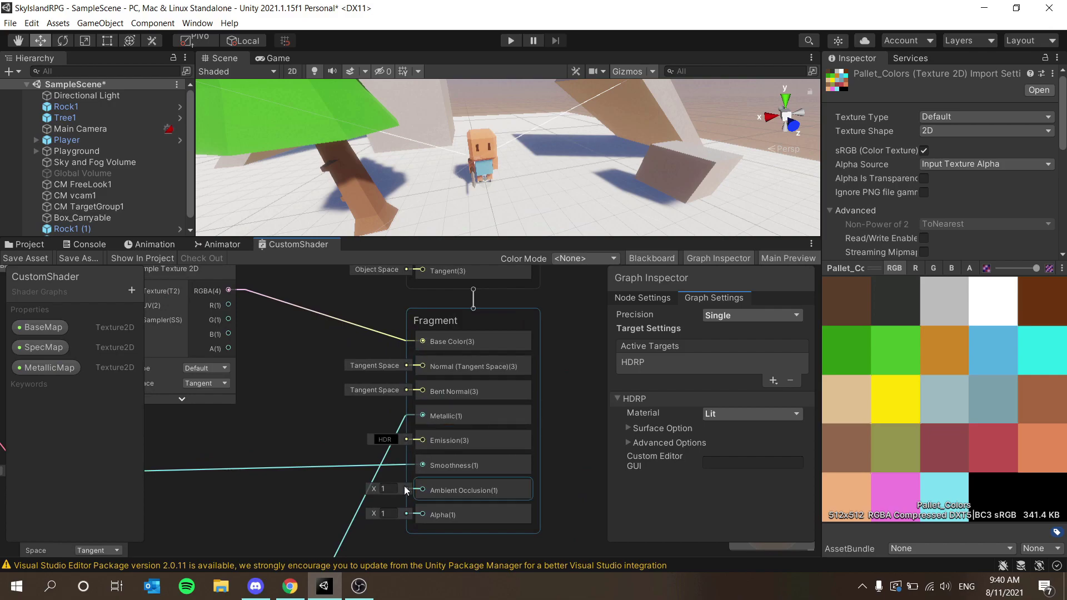
{"action": "scroll", "coordinate": [435, 427], "scroll_direction": "down", "scroll_amount": 1}
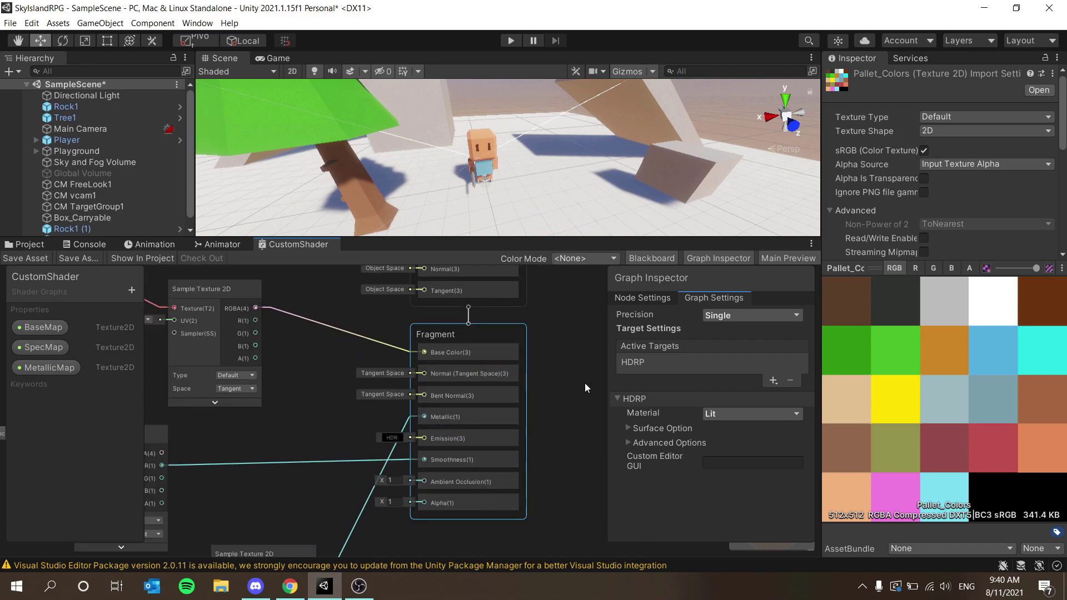
{"action": "scroll", "coordinate": [376, 403], "scroll_direction": "down", "scroll_amount": 5}
{"action": "scroll", "coordinate": [301, 431], "scroll_direction": "up", "scroll_amount": 3}
{"action": "scroll", "coordinate": [421, 386], "scroll_direction": "down", "scroll_amount": 2}
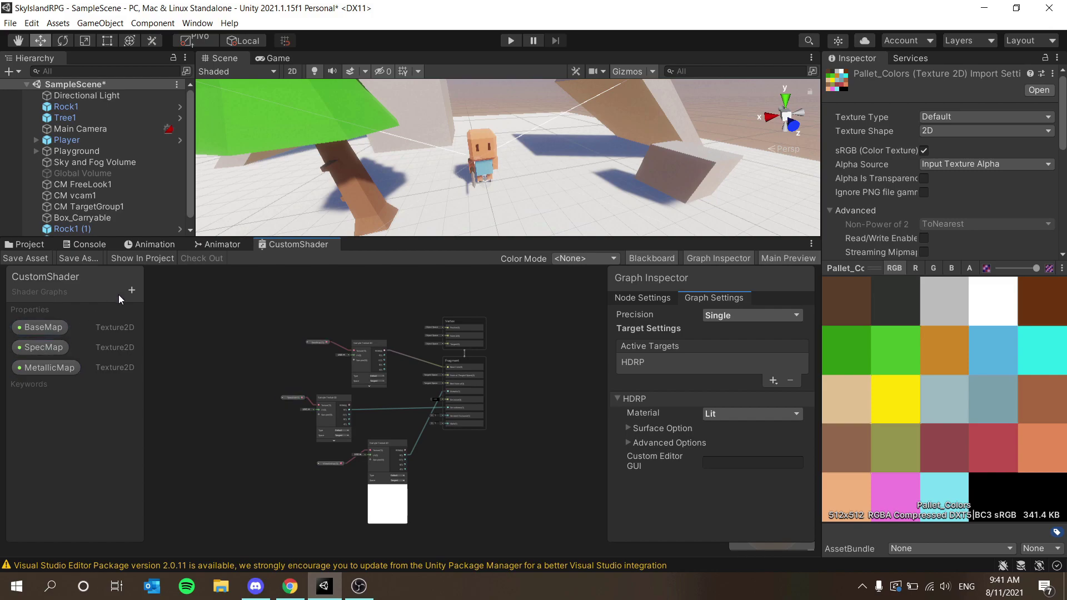
Enter Play mode and walk the palette-textured character across the raised platform toward the tree and rock
{"action": "key", "text": "ctrl+p"}
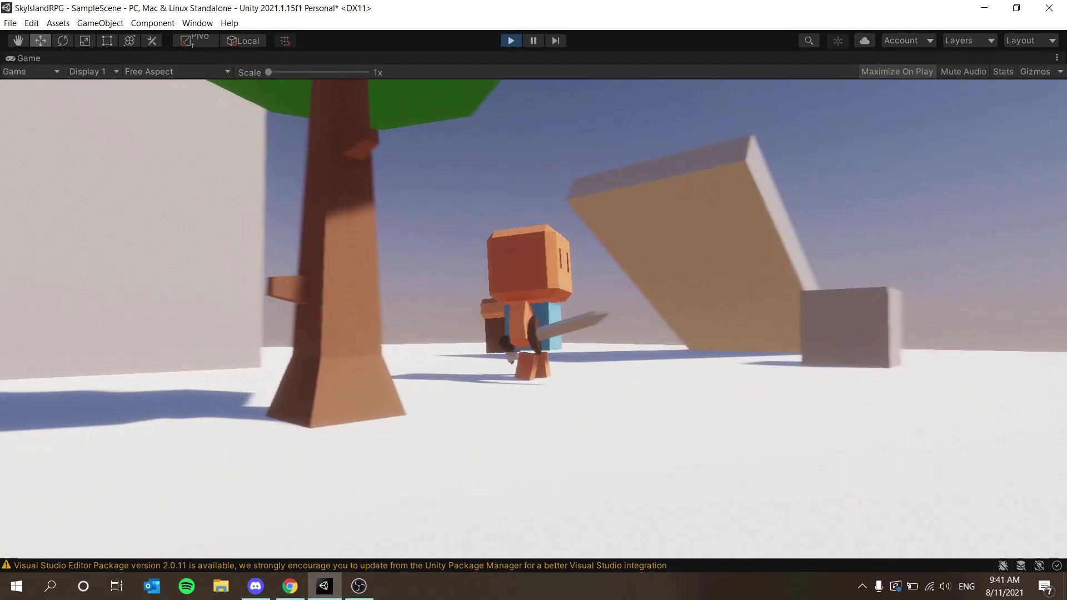
{"action": "key", "text": "w"}
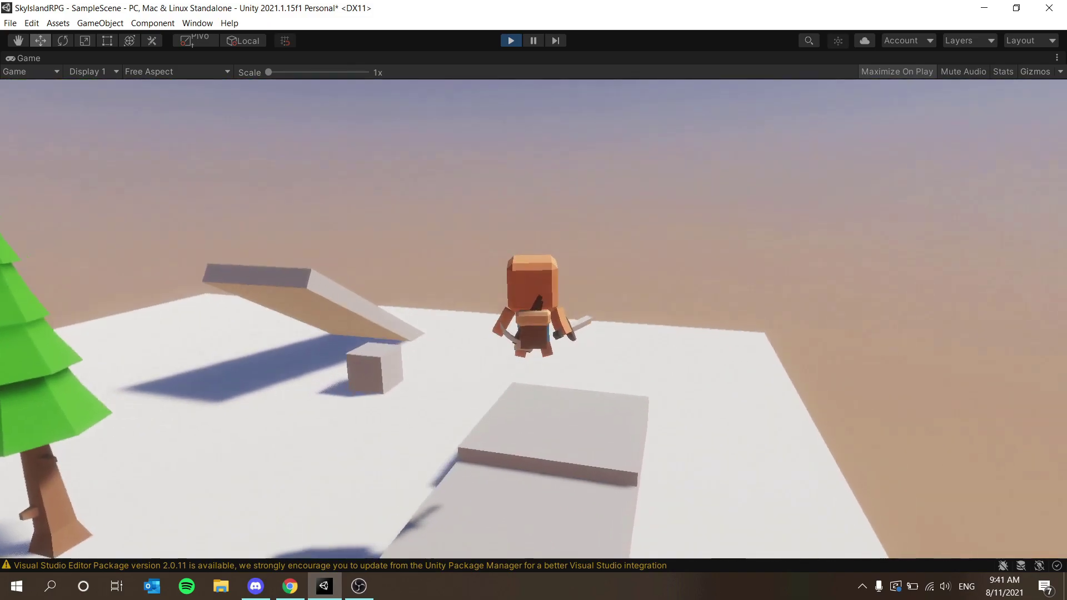
{"action": "key", "text": "w"}
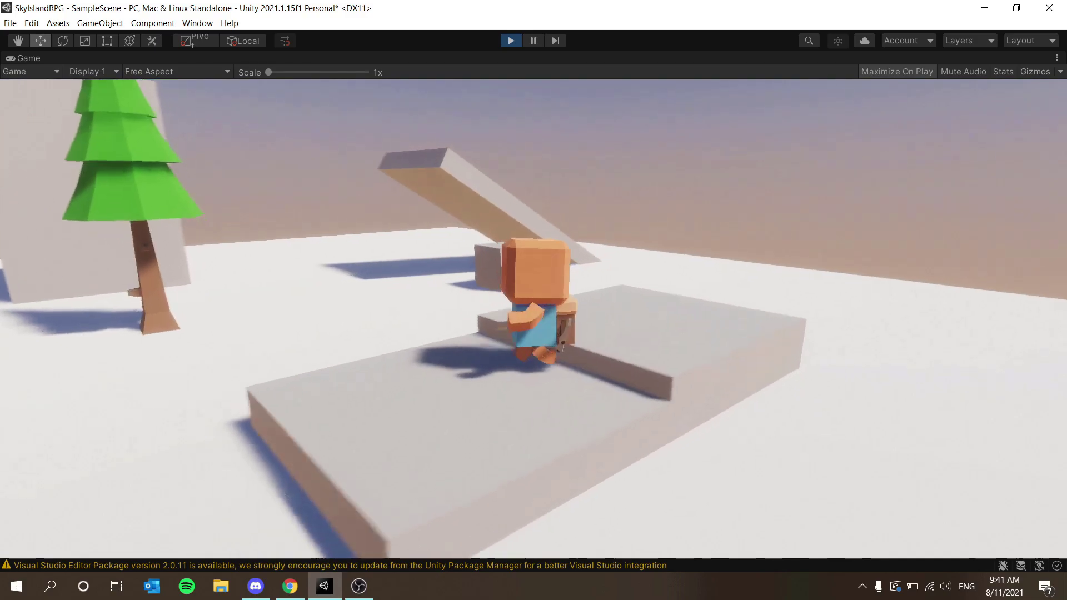
{"action": "key", "text": "w"}
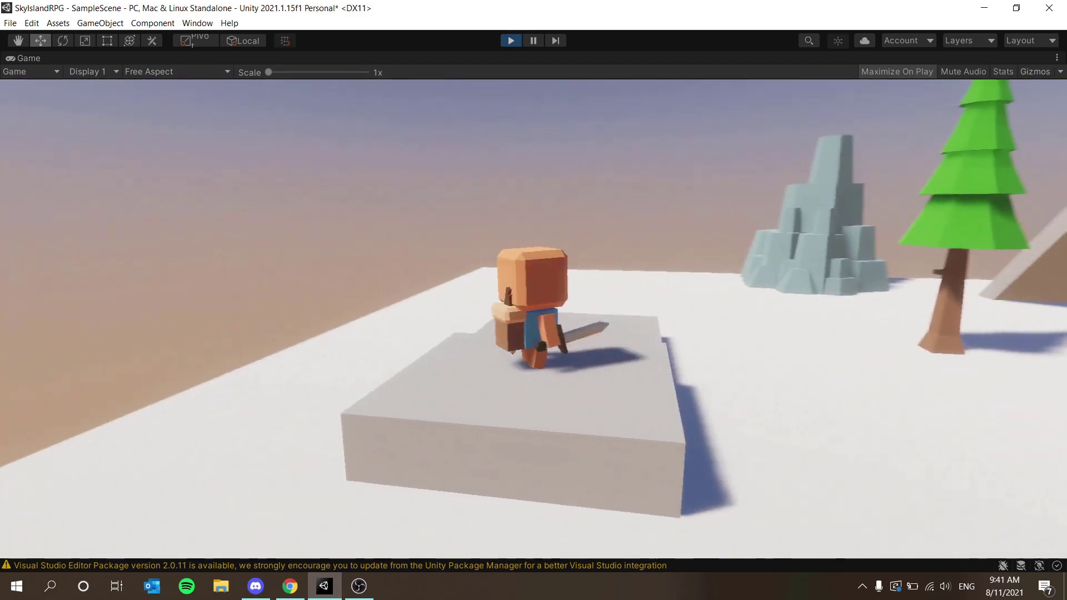
{"action": "key", "text": "s"}
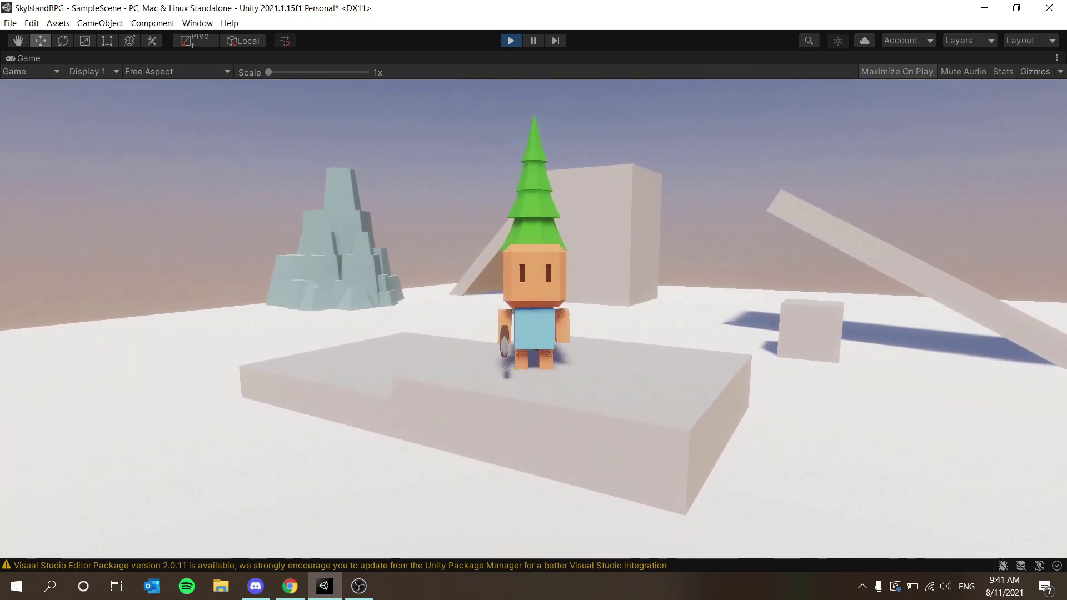
{"action": "key", "text": "w"}
{"action": "key", "text": "w"}
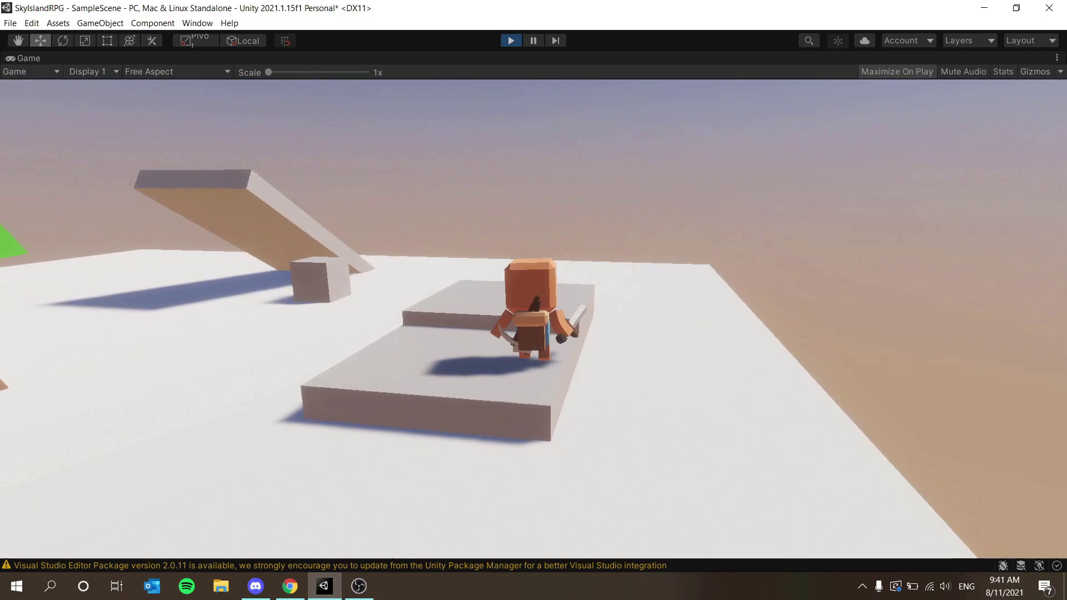
{"action": "key", "text": "s"}
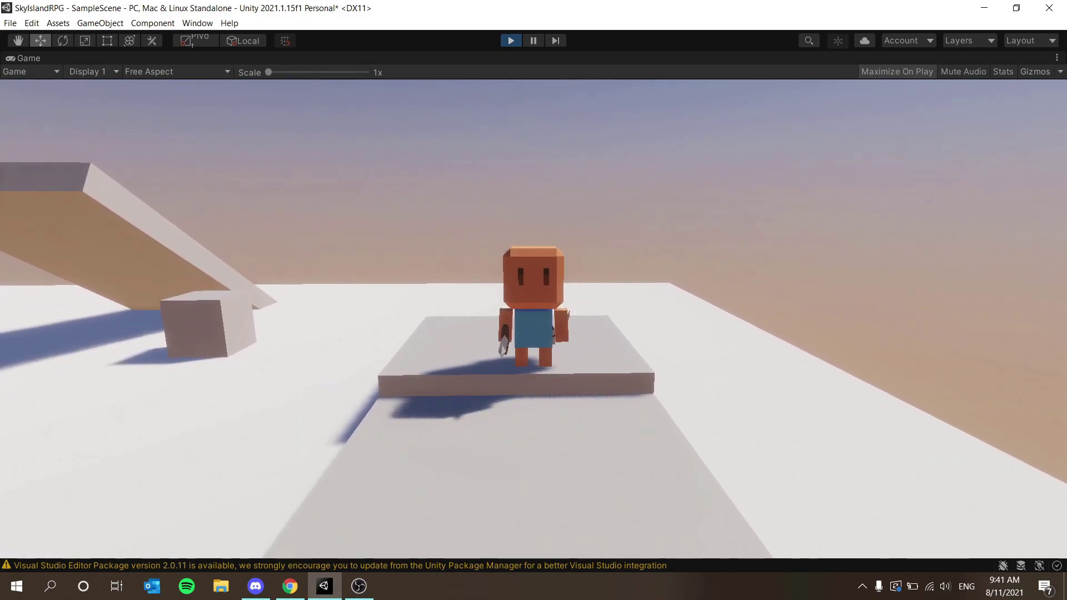
{"action": "key", "text": "d"}
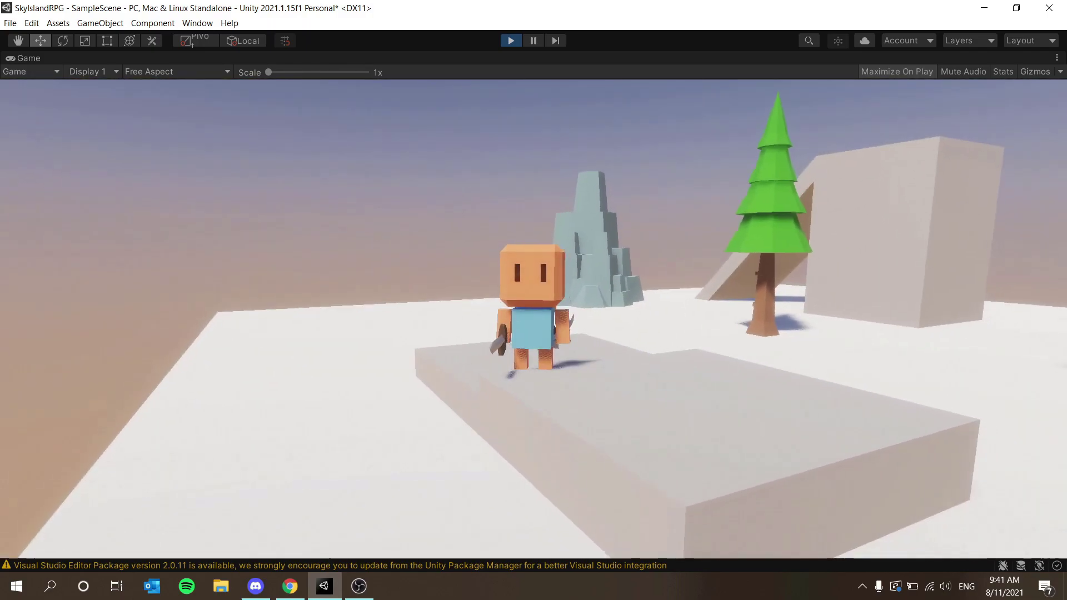